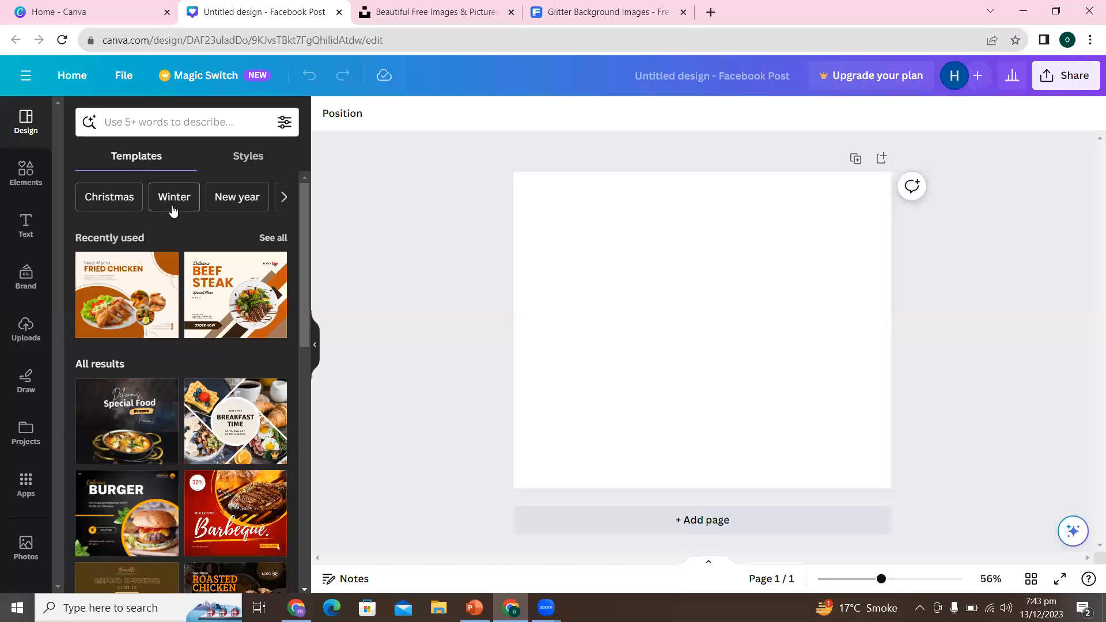
- Browse the template suggestions and apply the recently used "New Menu Fried Chicken" template to the blank page
left_click(283, 198)
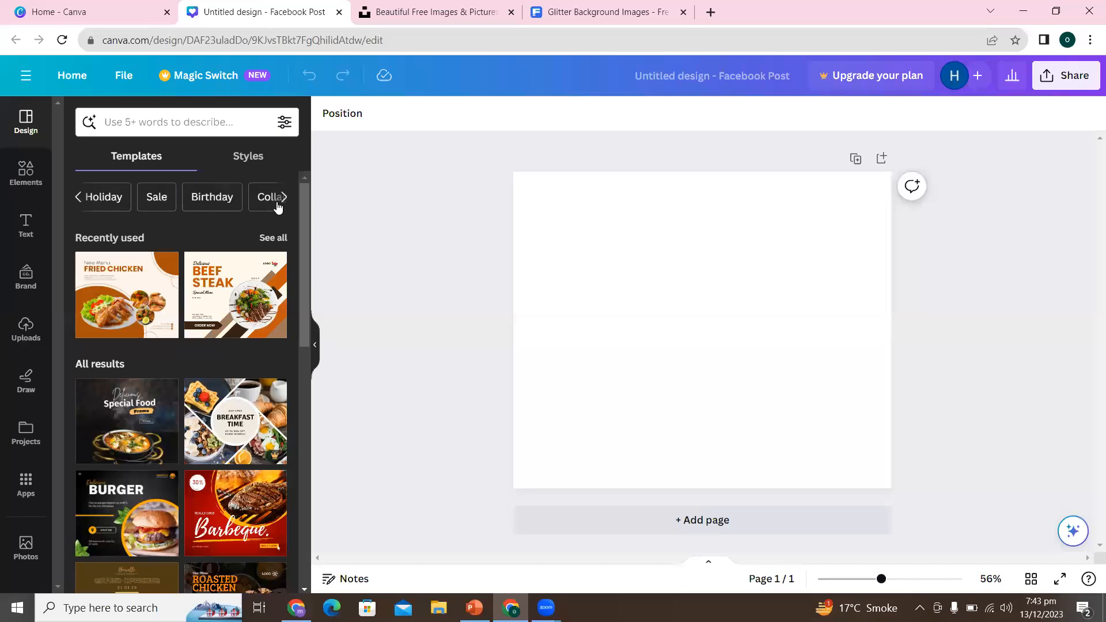
left_click(277, 205)
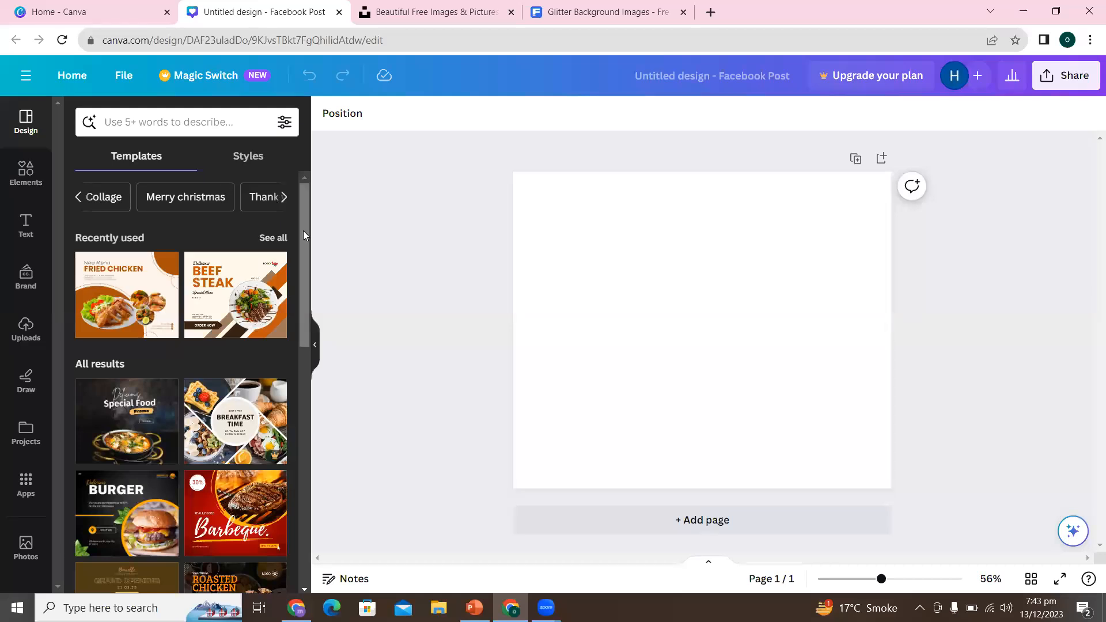
left_click_drag(304, 231, 303, 397)
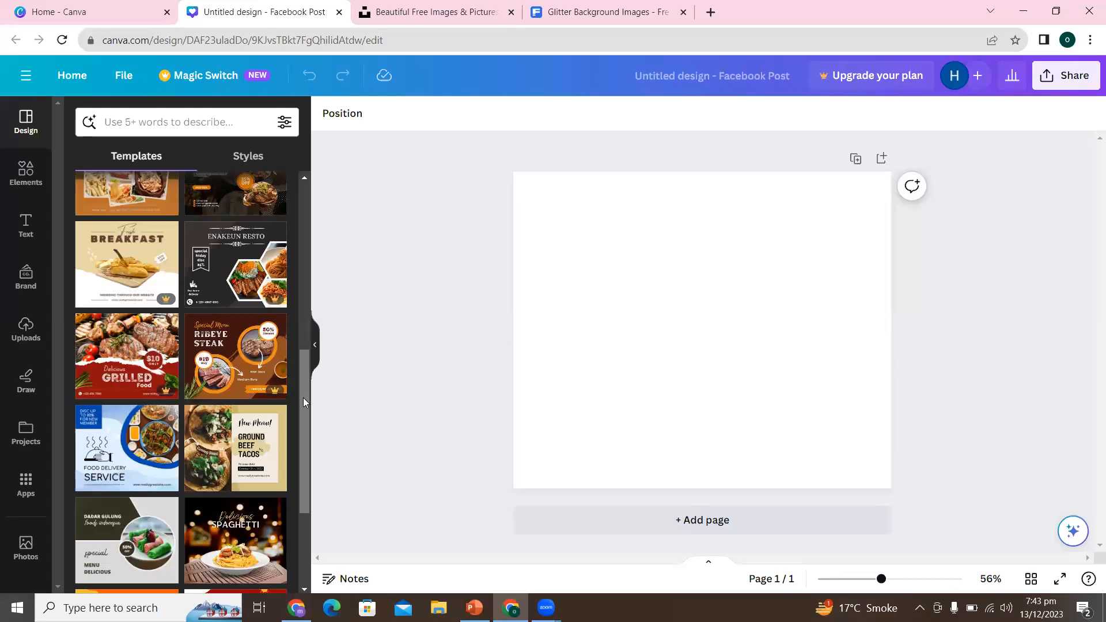
left_click_drag(303, 397, 295, 208)
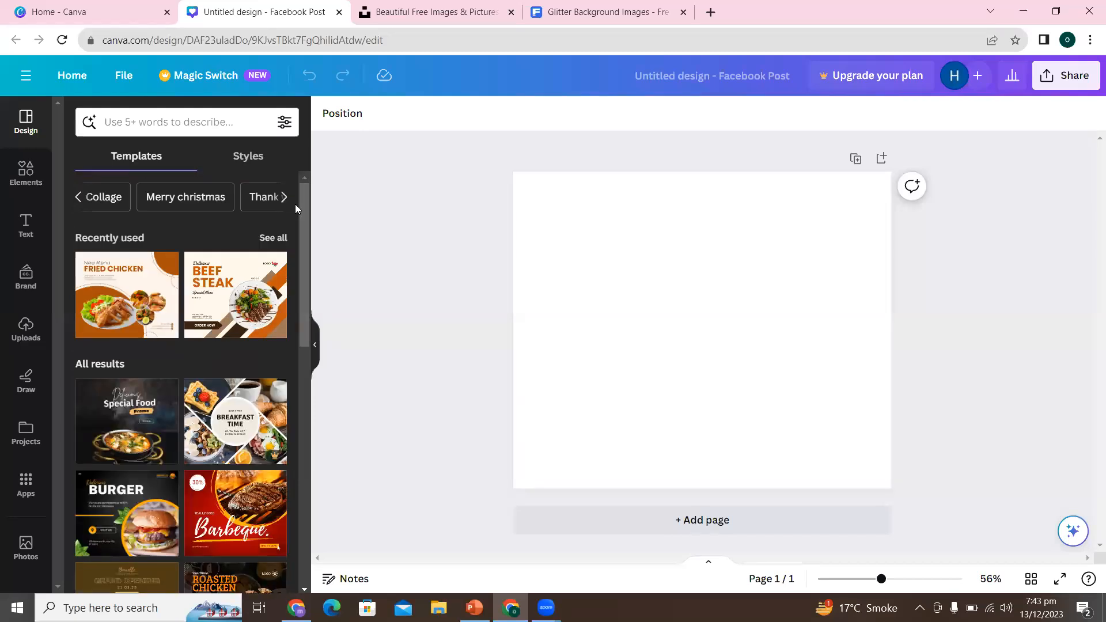
left_click(123, 308)
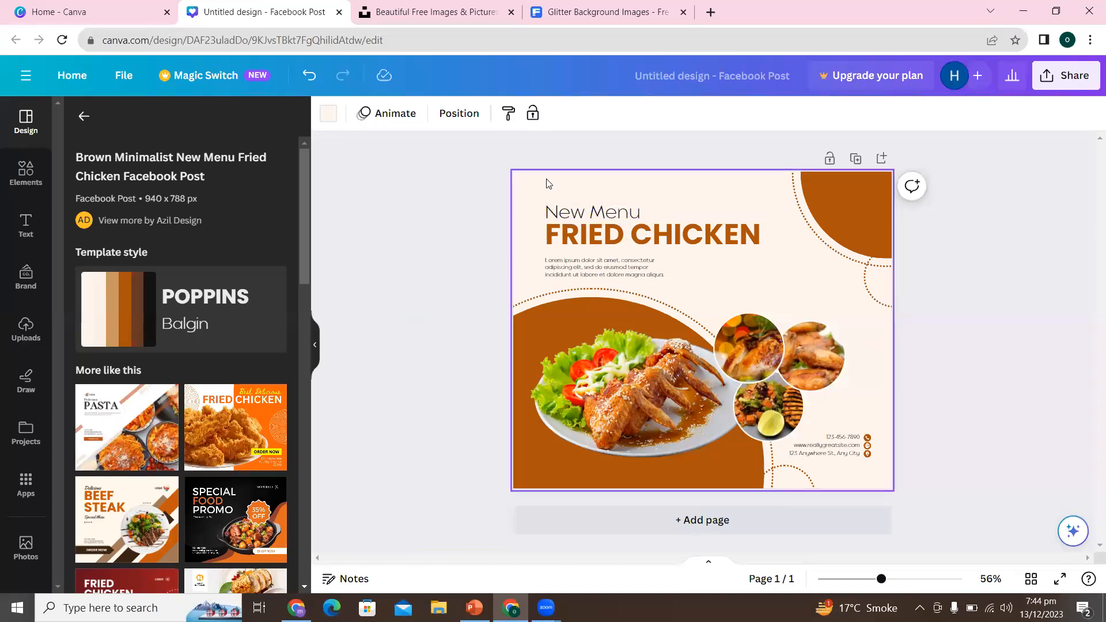
- Add a second page and apply the brown "Restaurant Grand Opening - Food" template to it
left_click(631, 524)
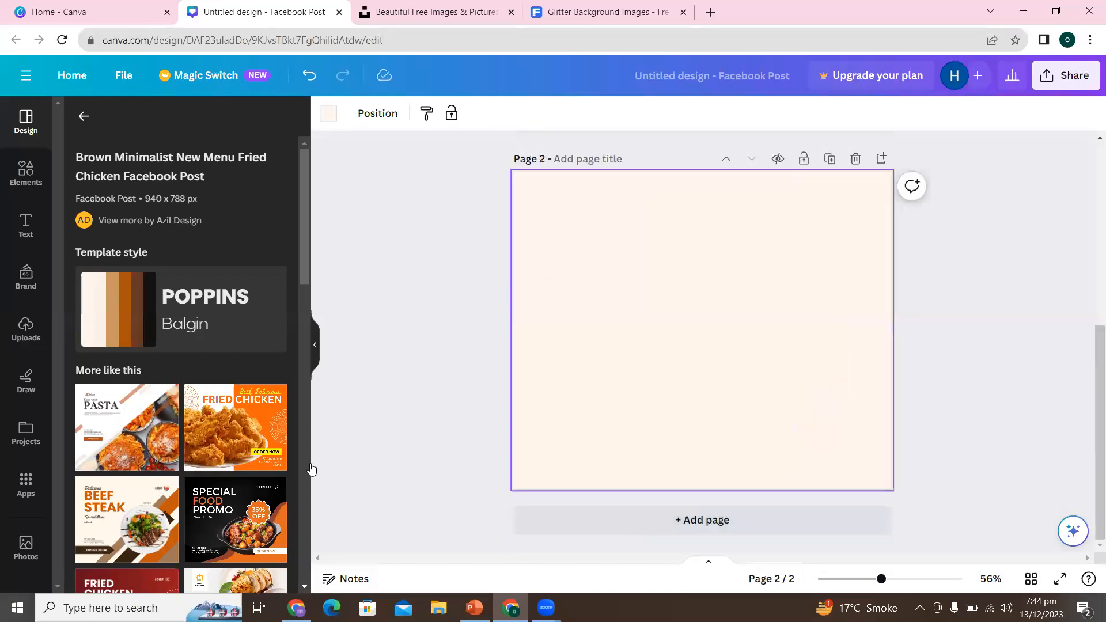
left_click_drag(300, 262, 283, 457)
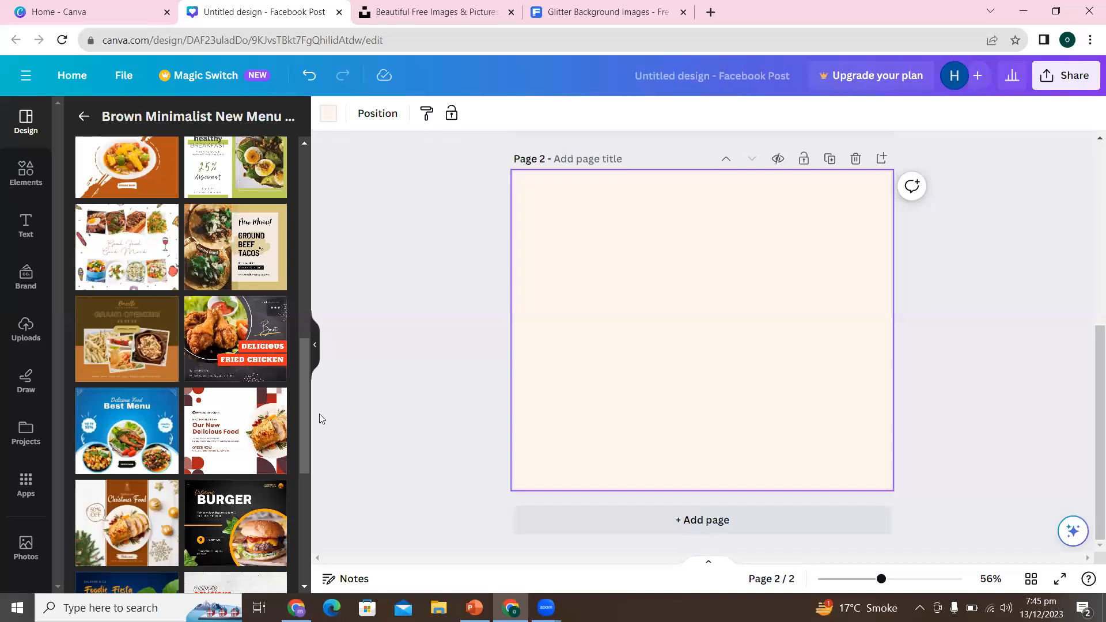
mouse_move(304, 414)
left_mouse_down()
mouse_move(311, 530)
mouse_move(303, 396)
left_mouse_up()
scroll(303, 384, "up", 5)
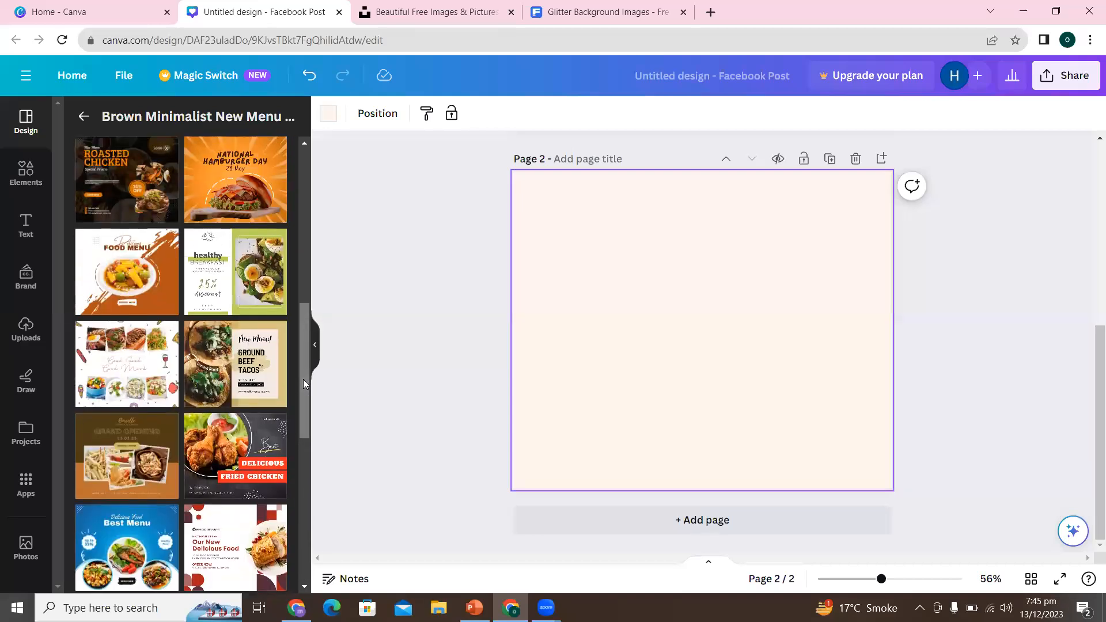
left_click(134, 455)
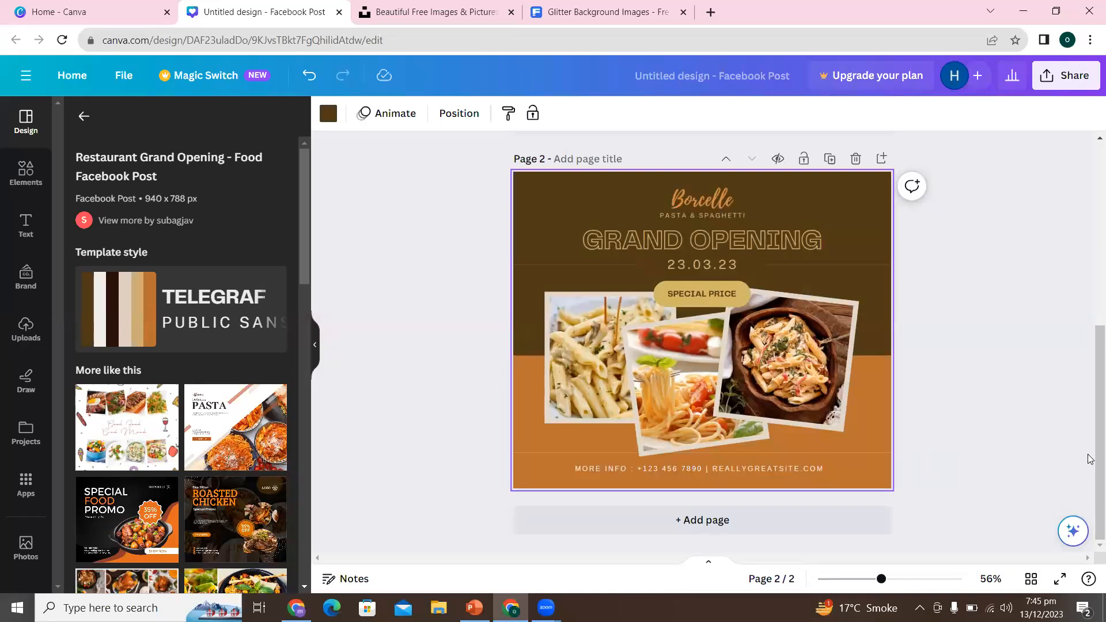
- Replace the large chicken plate photo on page 1 with a copy of page 2's middle spaghetti photo
mouse_move(1089, 454)
left_mouse_down()
mouse_move(1088, 419)
mouse_move(1089, 443)
left_mouse_up()
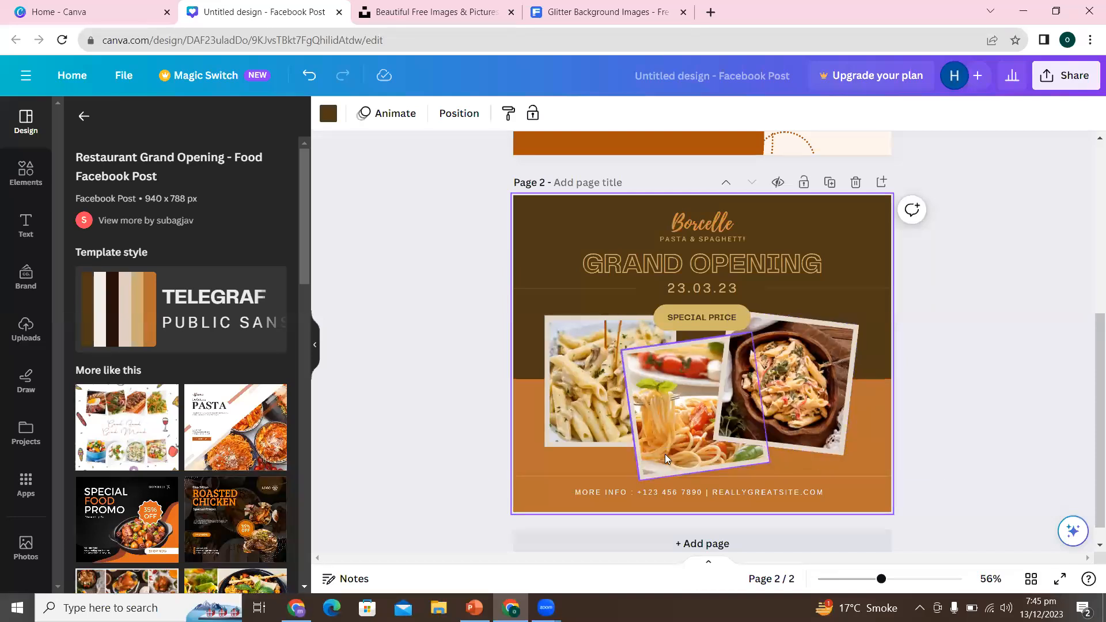
left_click(674, 430)
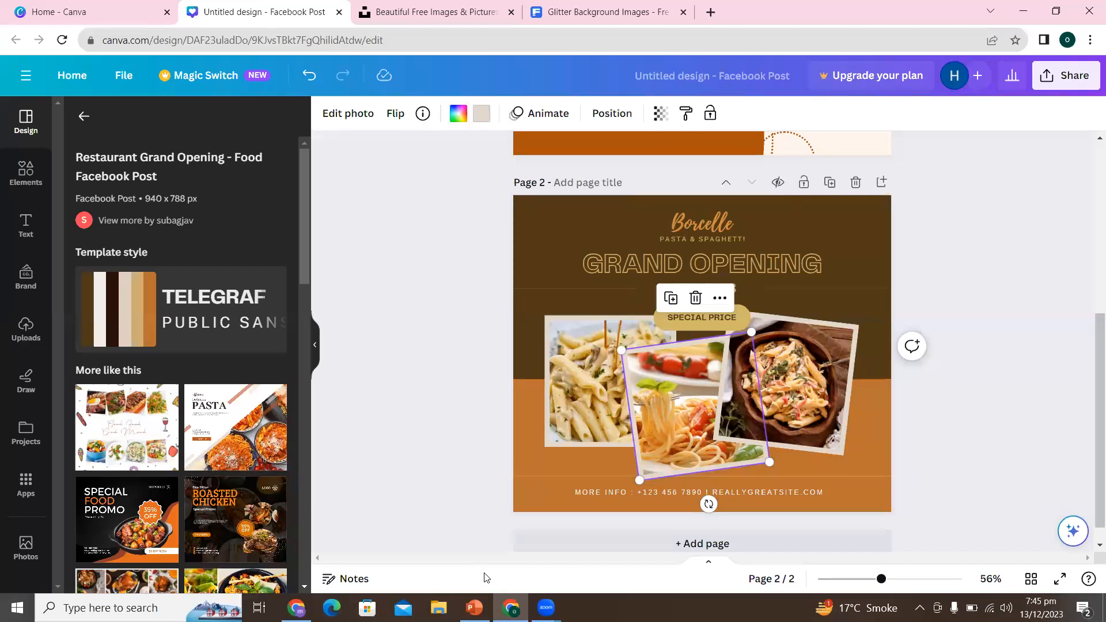
left_click(1091, 295)
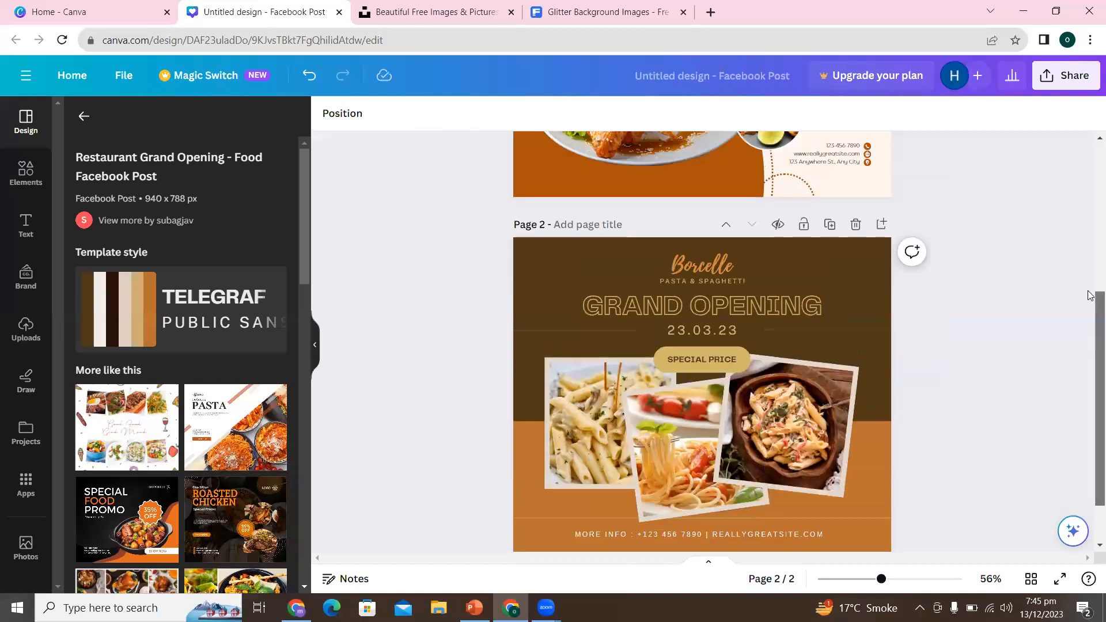
scroll(1091, 296, "up", 5)
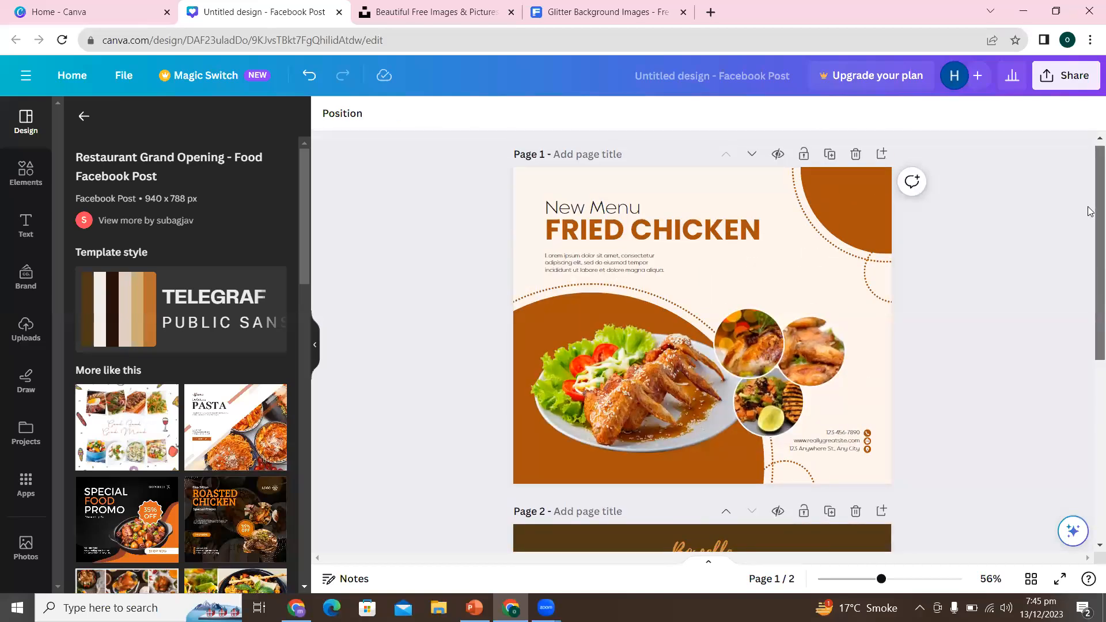
left_click(630, 375)
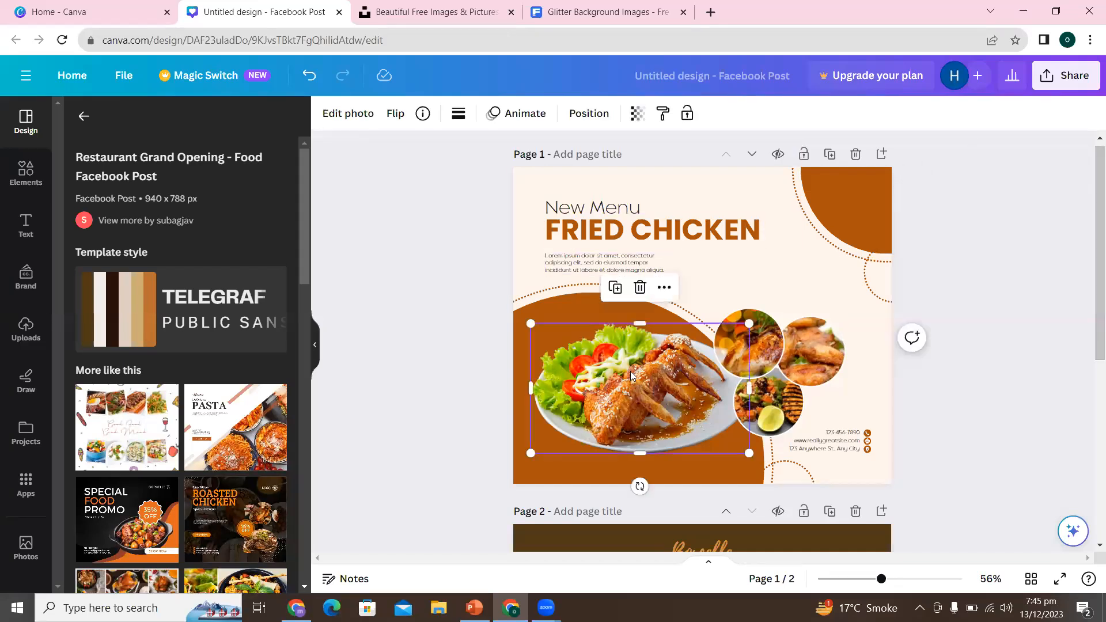
key("Delete")
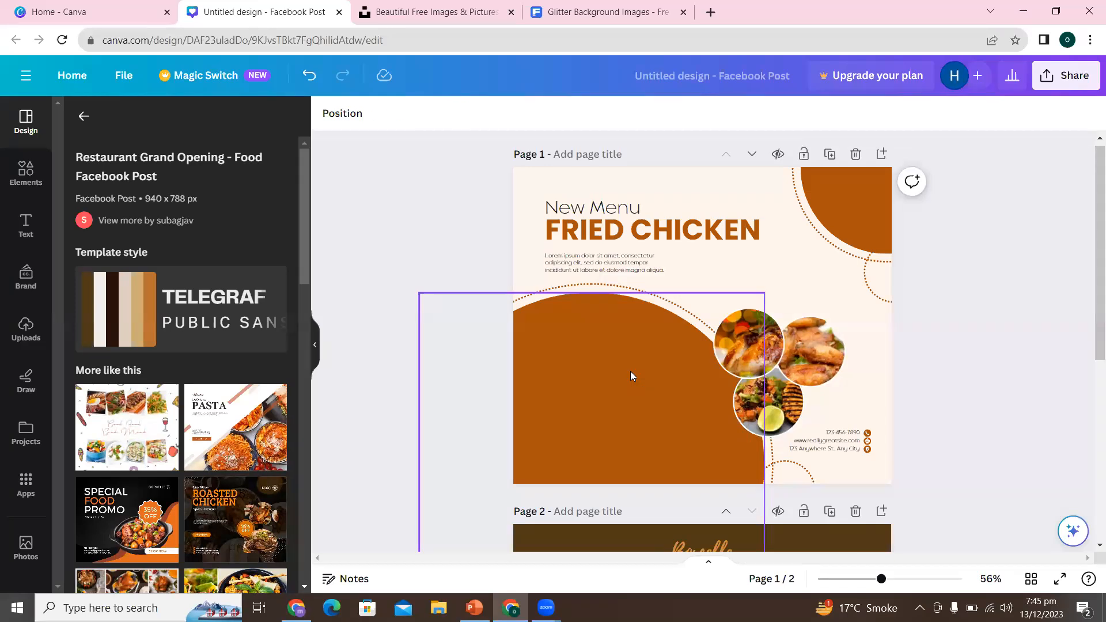
key("ctrl+z")
left_click_drag(652, 379, 569, 372)
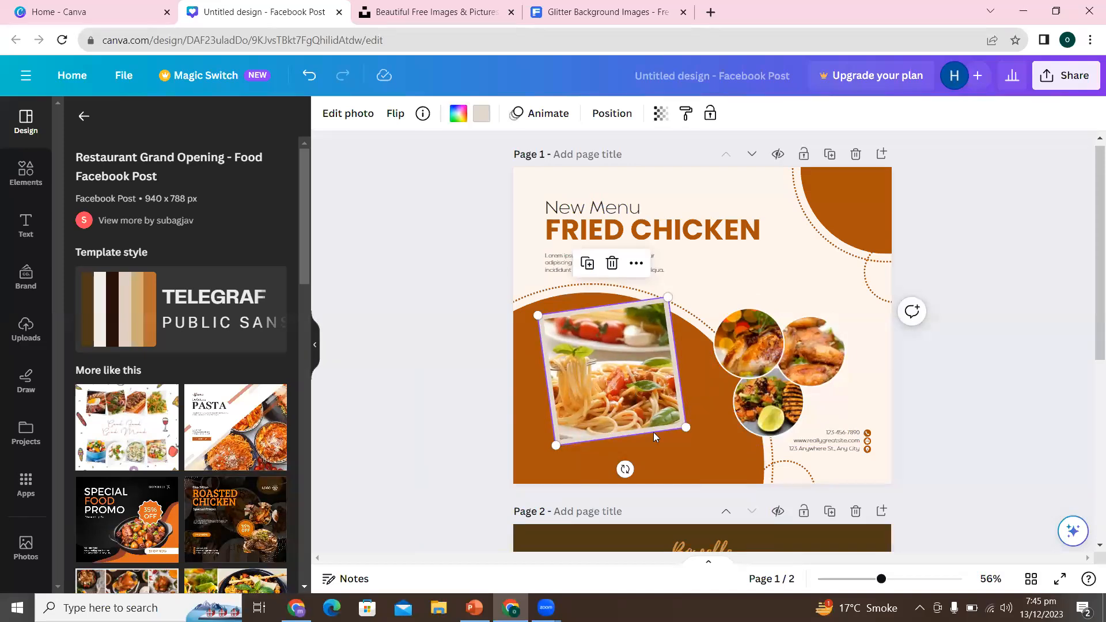
- Straighten the spaghetti photo to 0°, enlarge it slightly and position it inside the brown circle on page 1
left_click_drag(625, 469, 612, 473)
left_click_drag(621, 379, 621, 392)
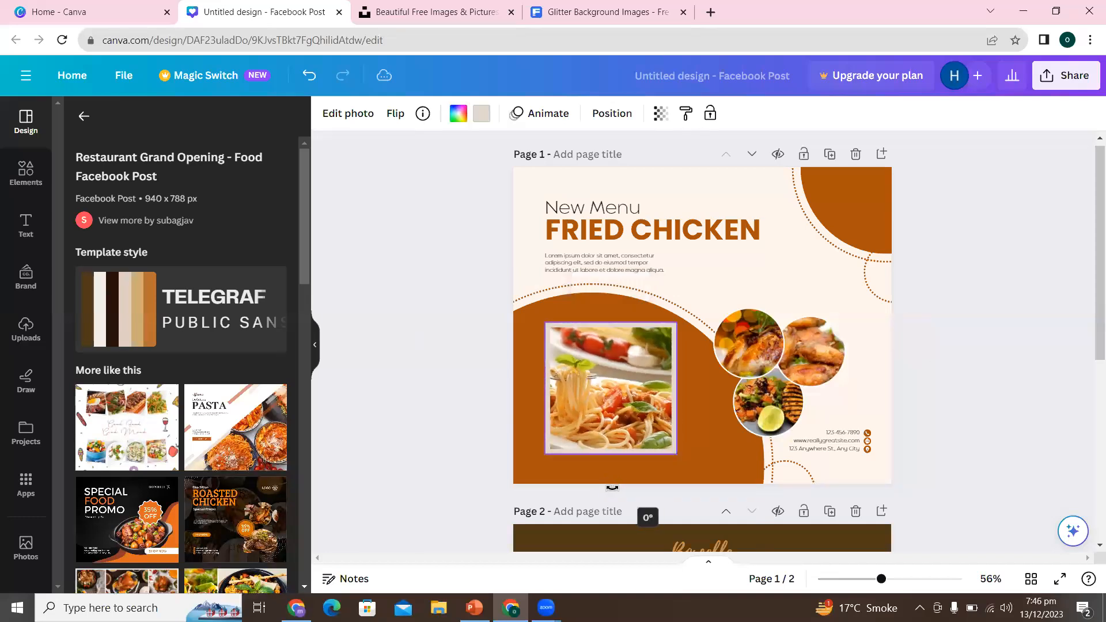
left_click_drag(547, 323, 510, 321)
left_click_drag(593, 376, 609, 392)
left_click(984, 393)
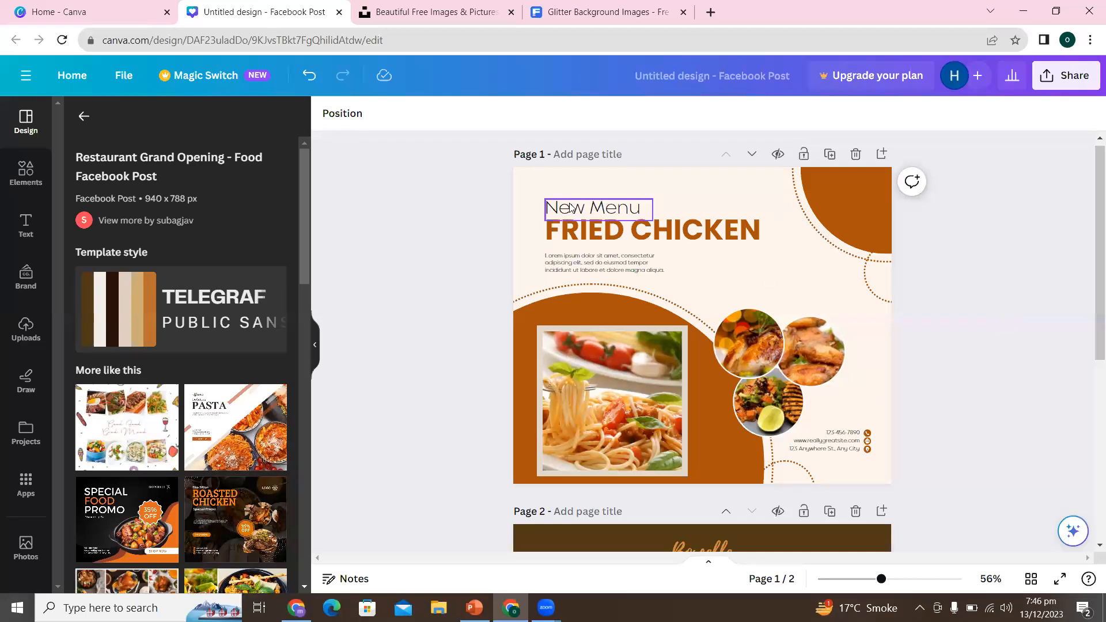
- Delete the word FRIED from the page 1 heading, keeping CHICKEN
double_click(622, 238)
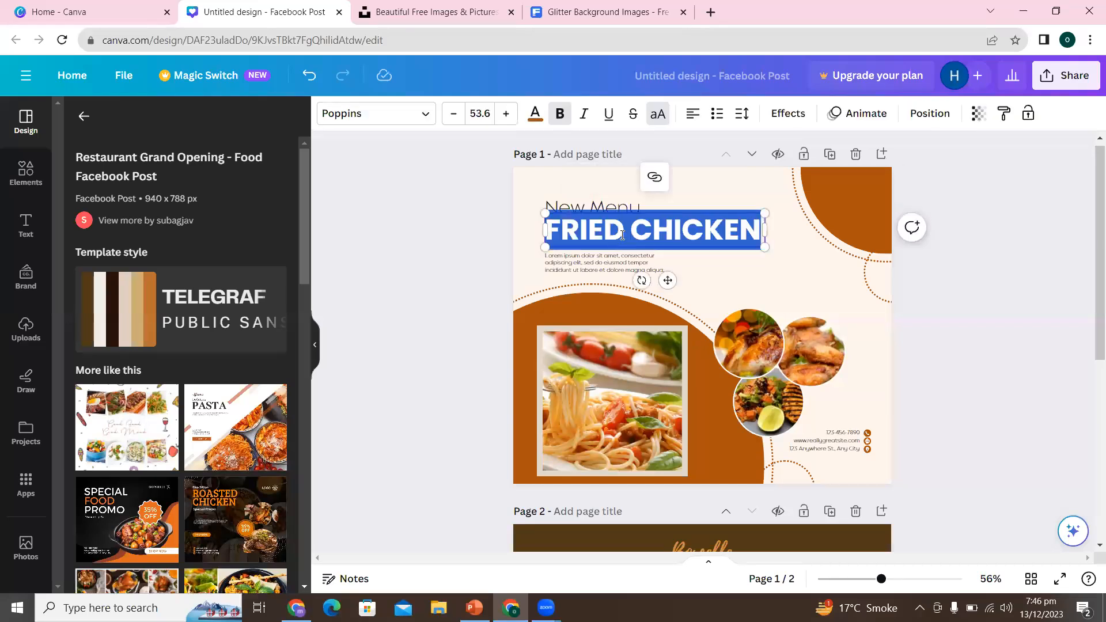
left_click(622, 235)
key("BackSpace")
key("BackSpace")
key("BackSpace")
key("BackSpace")
key("BackSpace")
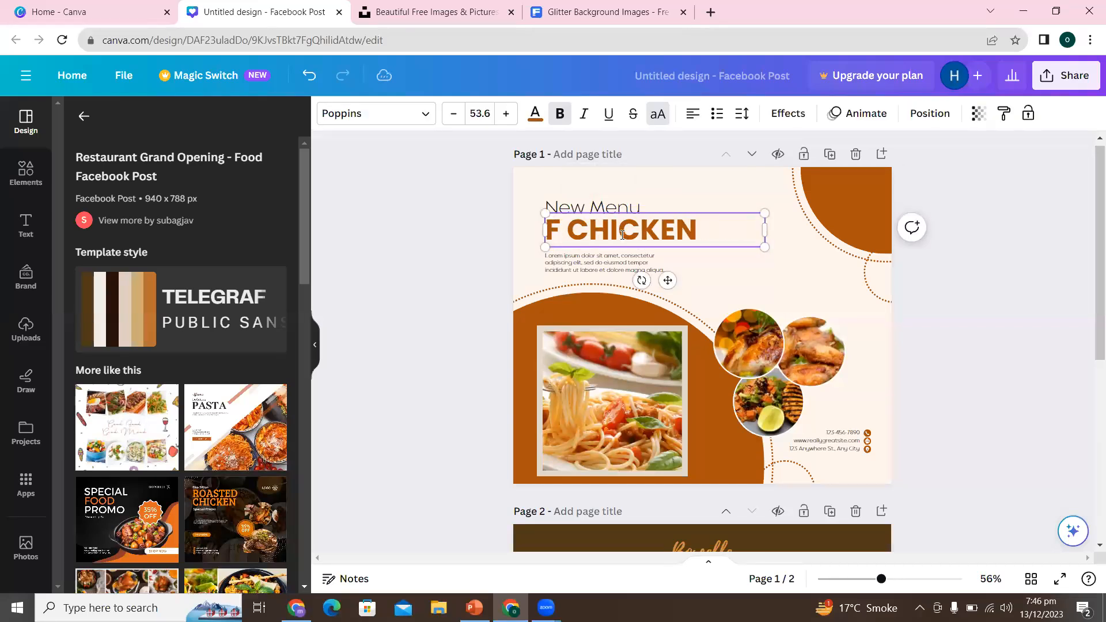
key("Right")
key("Right")
key("Right")
key("Right")
key("Right")
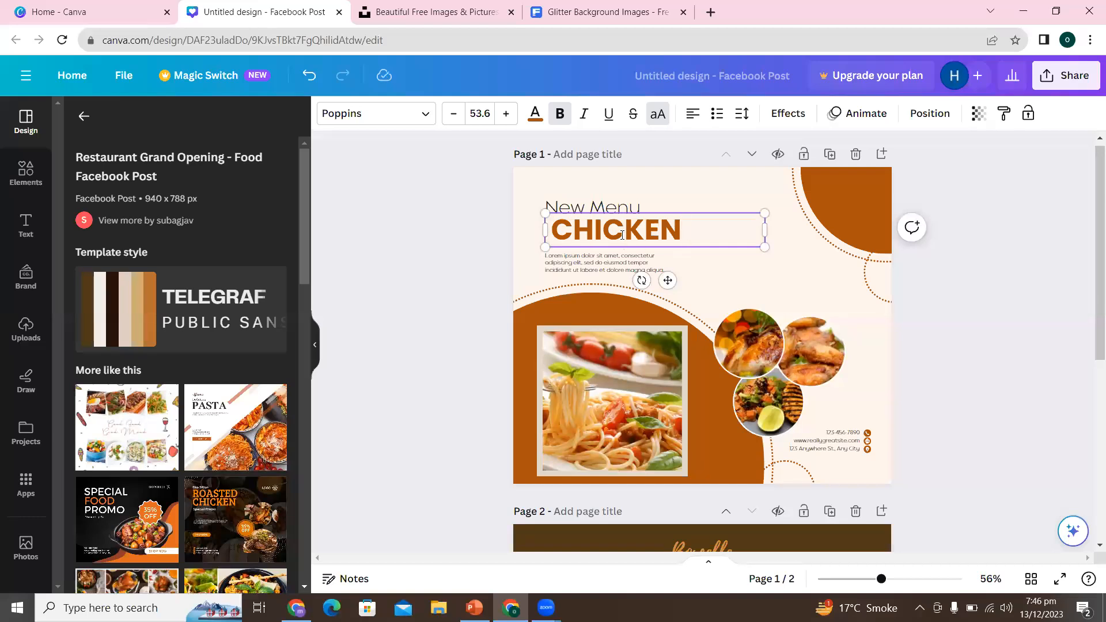
- Add "AND PASTAS" after CHICKEN in the page 1 heading
scroll(1090, 334, "down", 4)
scroll(1090, 333, "down", 2)
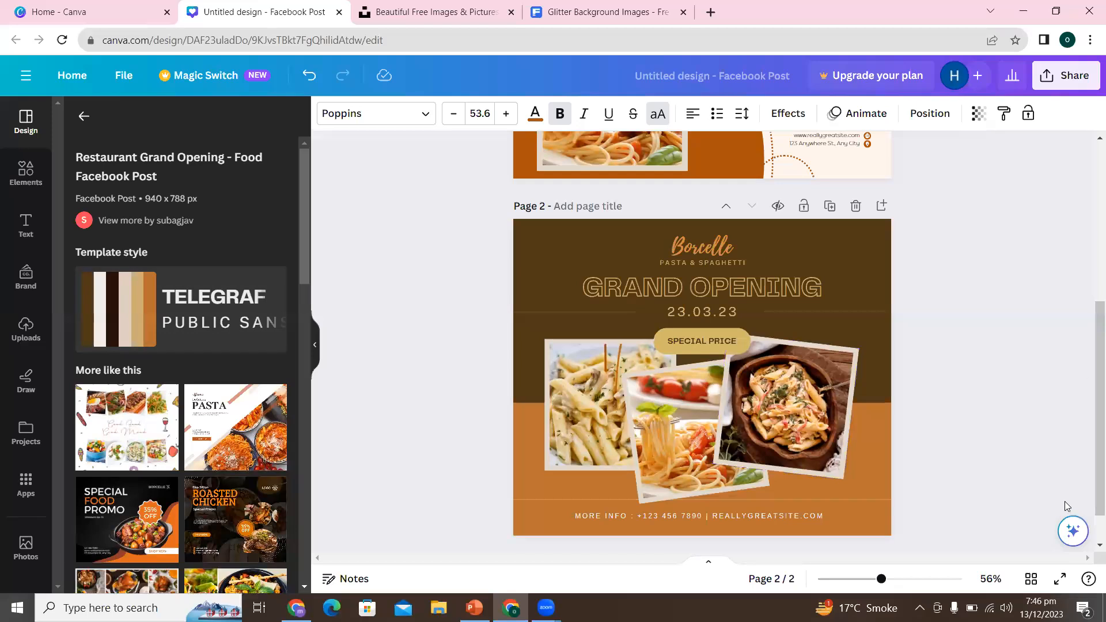
scroll(1094, 383, "down", 2)
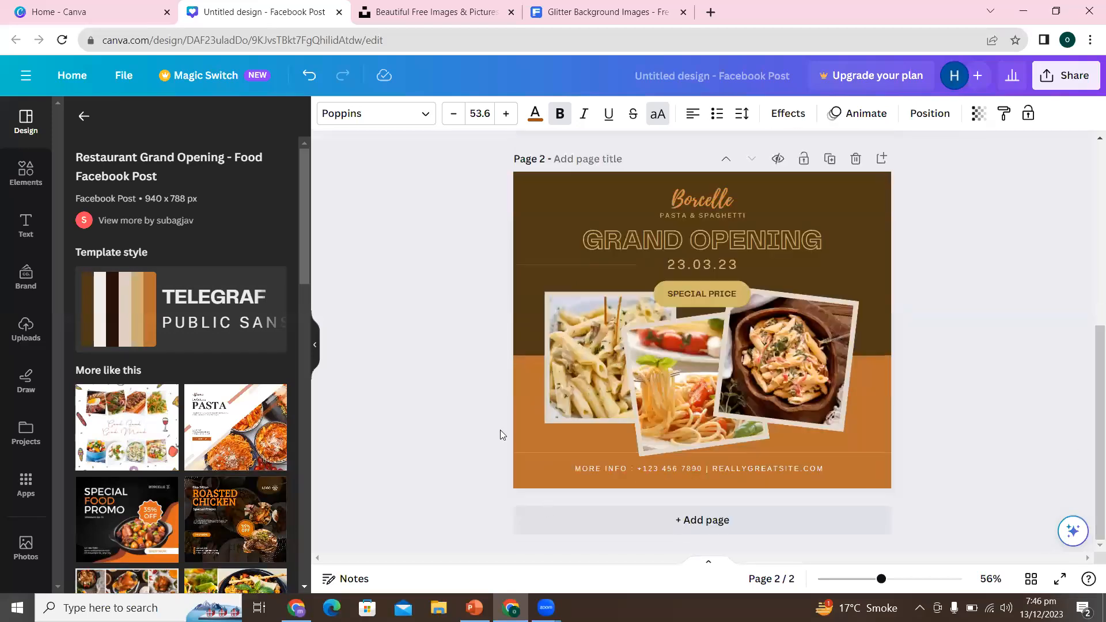
scroll(303, 306, "down", 1)
left_click_drag(303, 308, 313, 159)
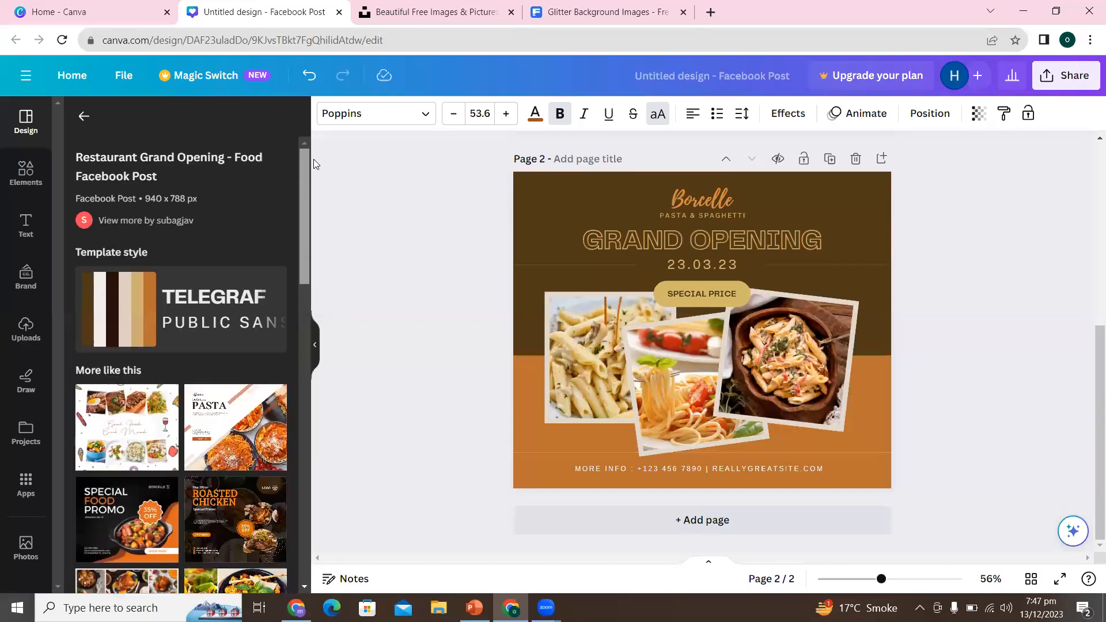
left_click(1091, 249)
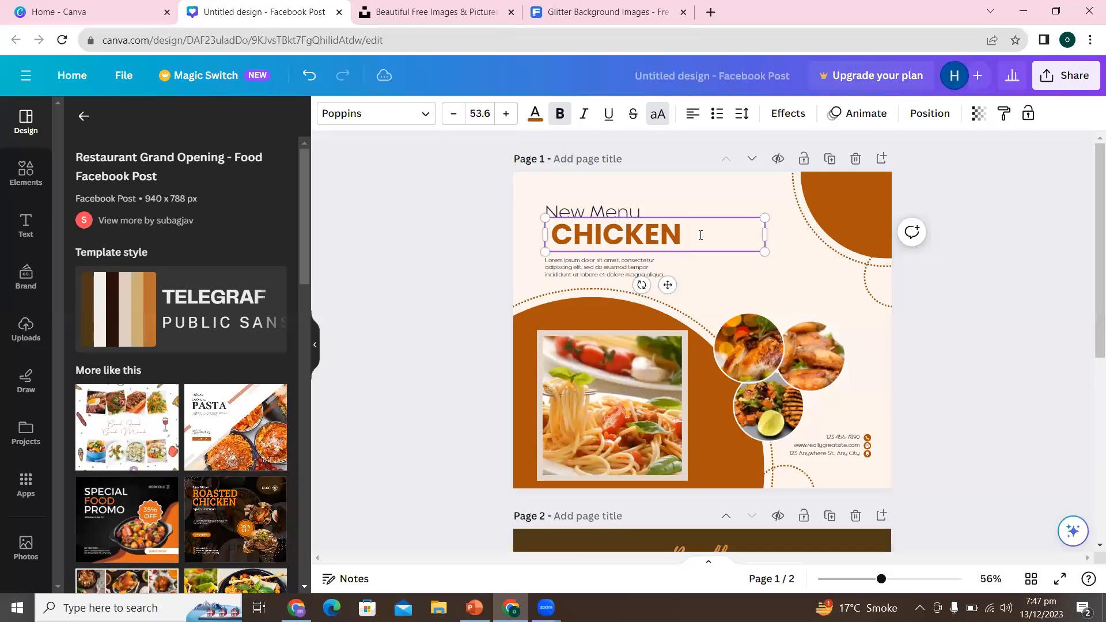
type("AND PASTAS")
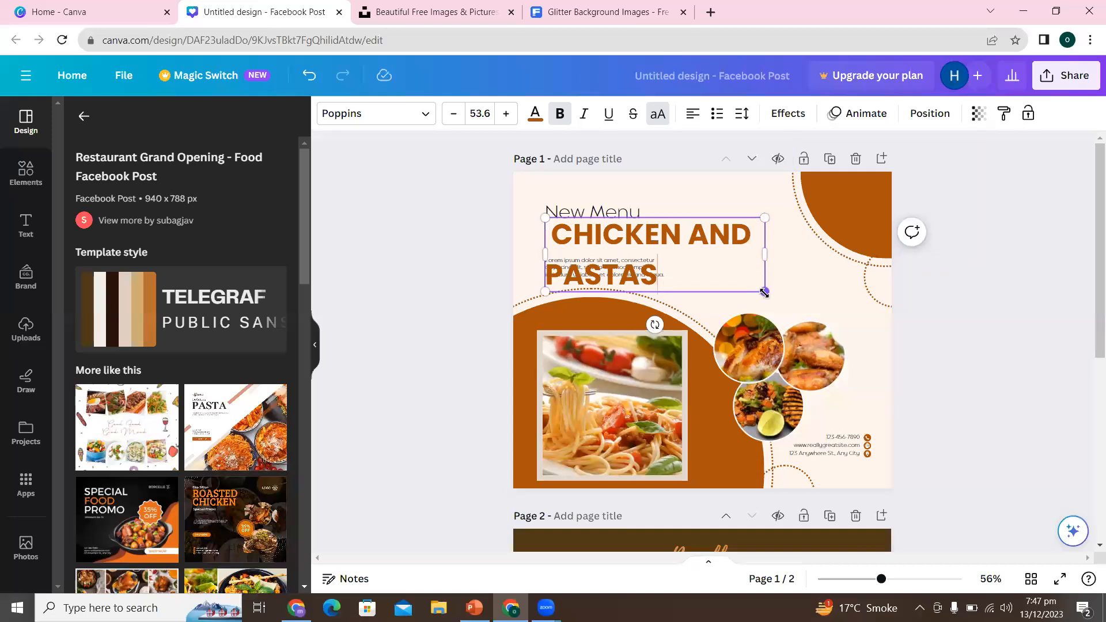
- Widen the heading's text box and retype the word PASTAS with a single space after AND
mouse_move(764, 292)
left_mouse_down()
mouse_move(731, 279)
mouse_move(769, 292)
left_mouse_up()
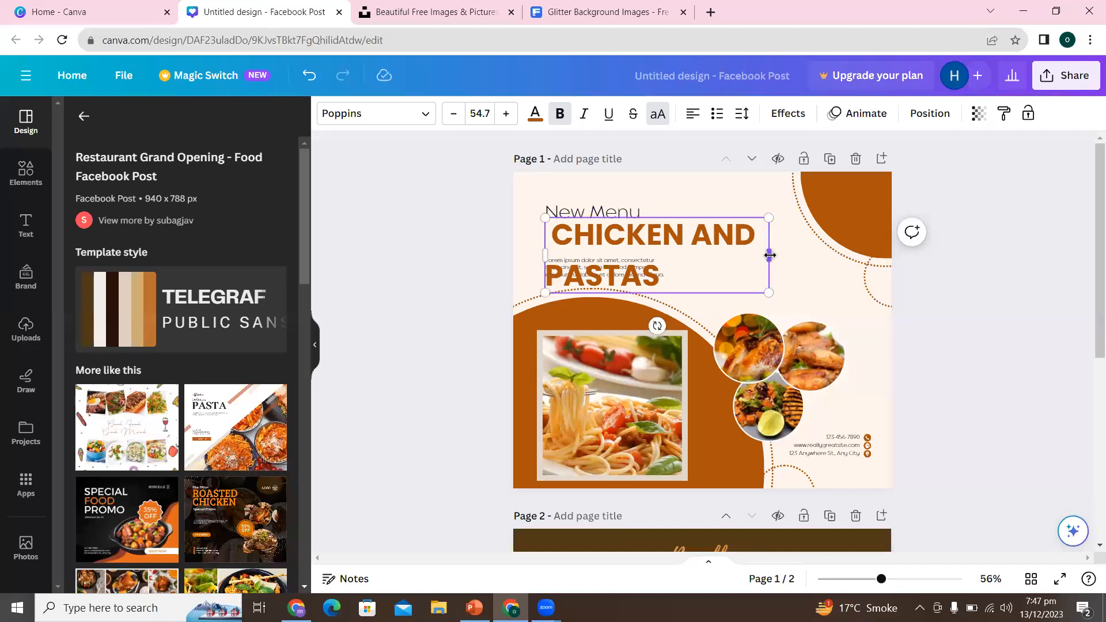
left_click_drag(769, 255, 834, 255)
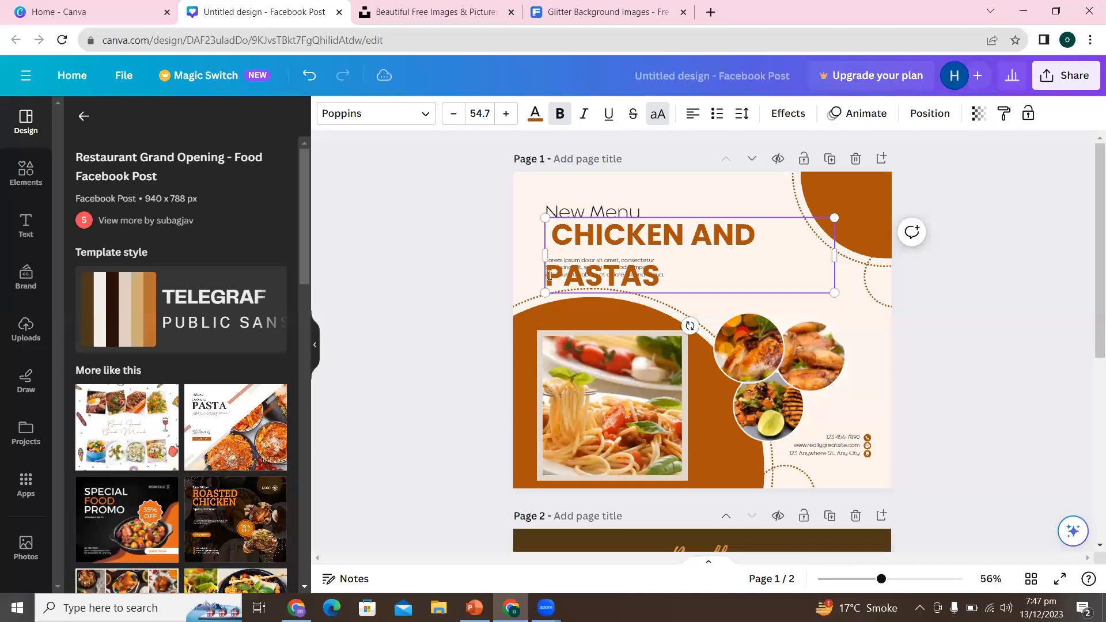
left_click_drag(674, 275, 536, 286)
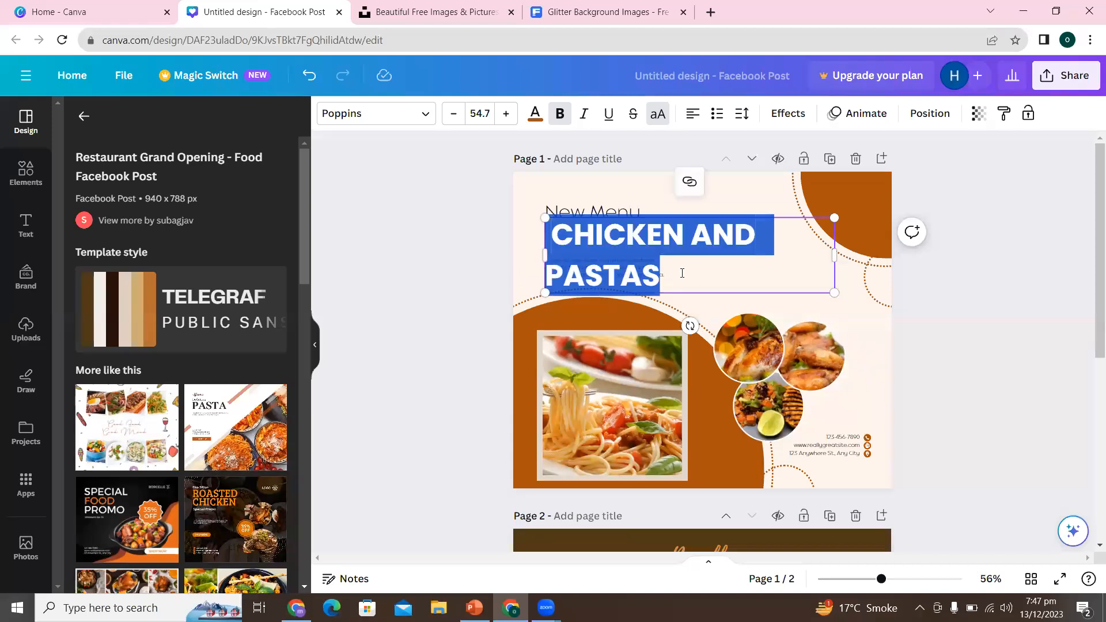
type("Lorem ipsum dolor sit amet, consectetur adipiscing elit, sed do eiusmod tempor incididunt ut labore et dolore magna aliqua.")
key("BackSpace")
key("BackSpace")
key("BackSpace")
key("BackSpace")
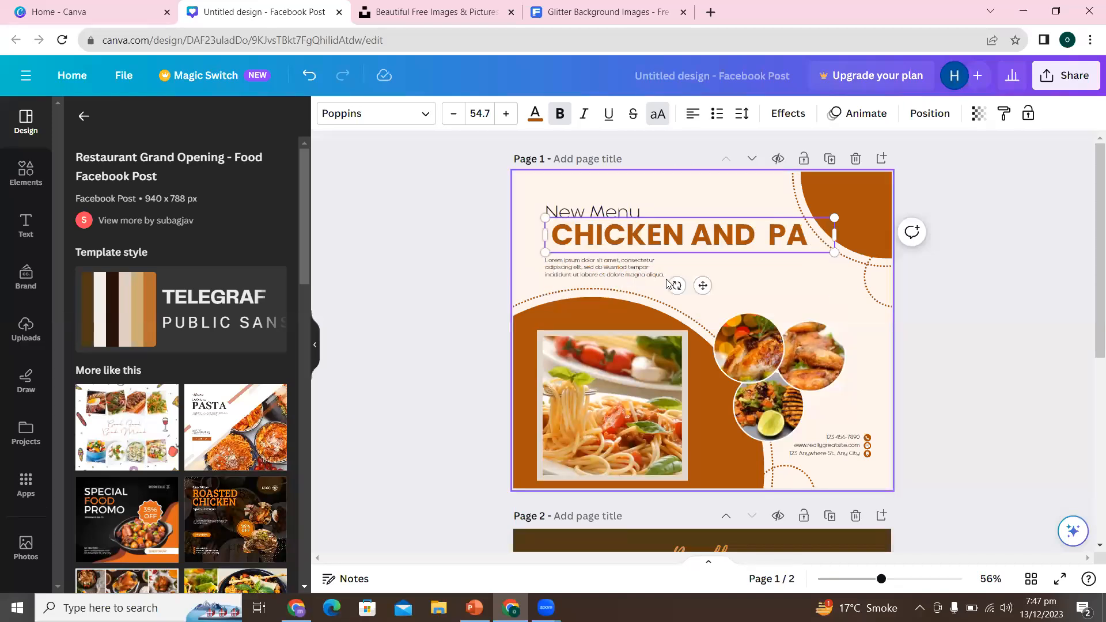
key("BackSpace")
key("BackSpace")
key("BackSpace")
type("PASTAS")
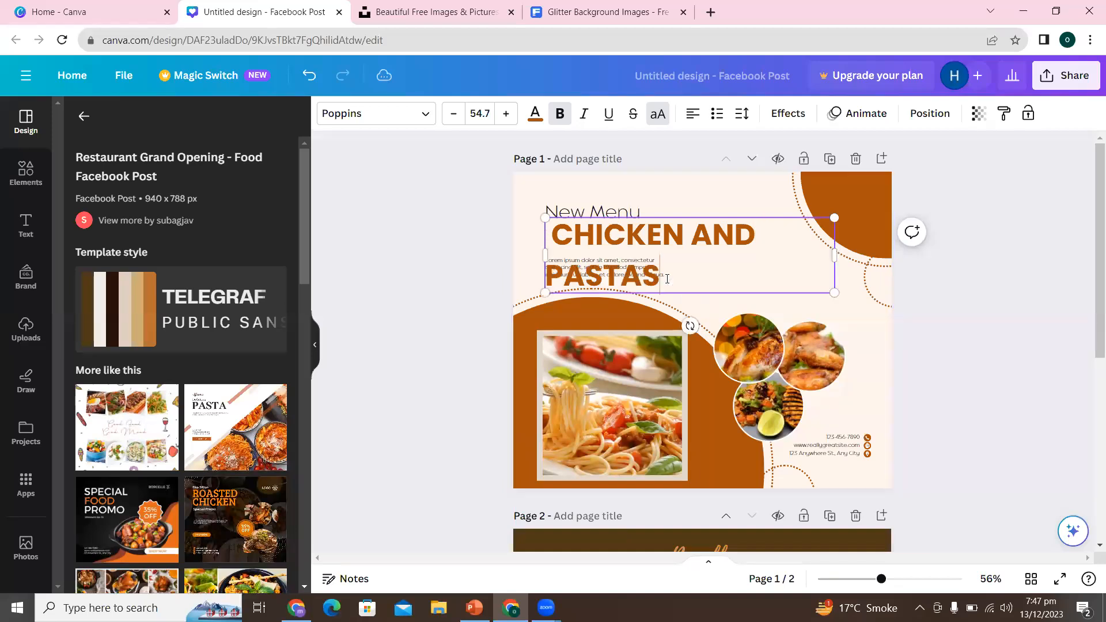
- Fit the heading on one line, scale its text to 41.2 and place it between New Menu and the small paragraph
left_click_drag(545, 255, 491, 254)
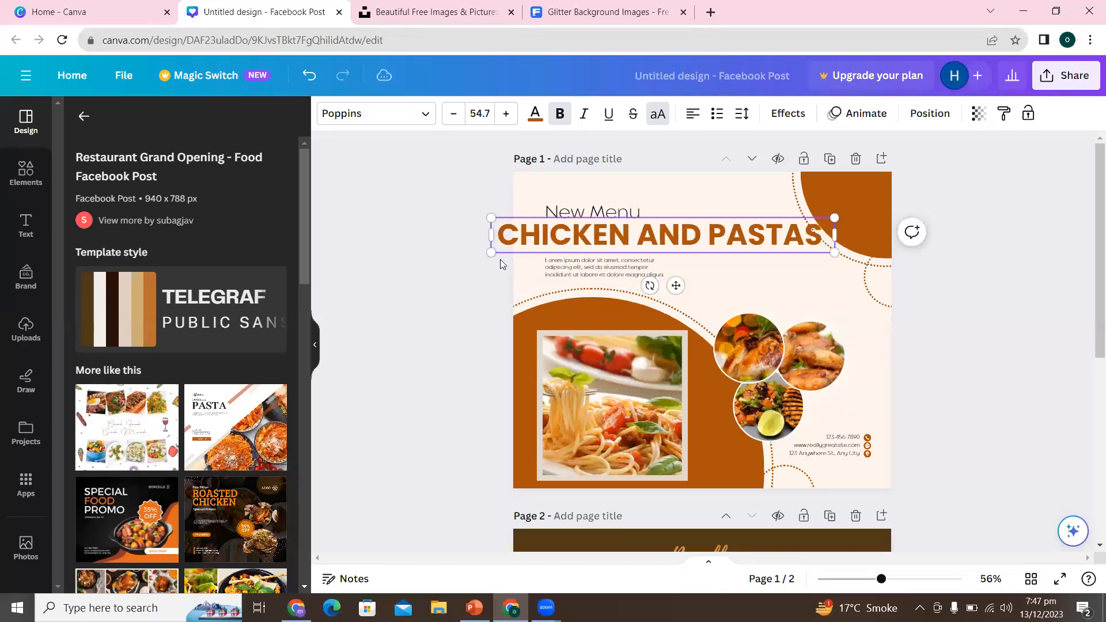
left_click_drag(591, 232, 614, 235)
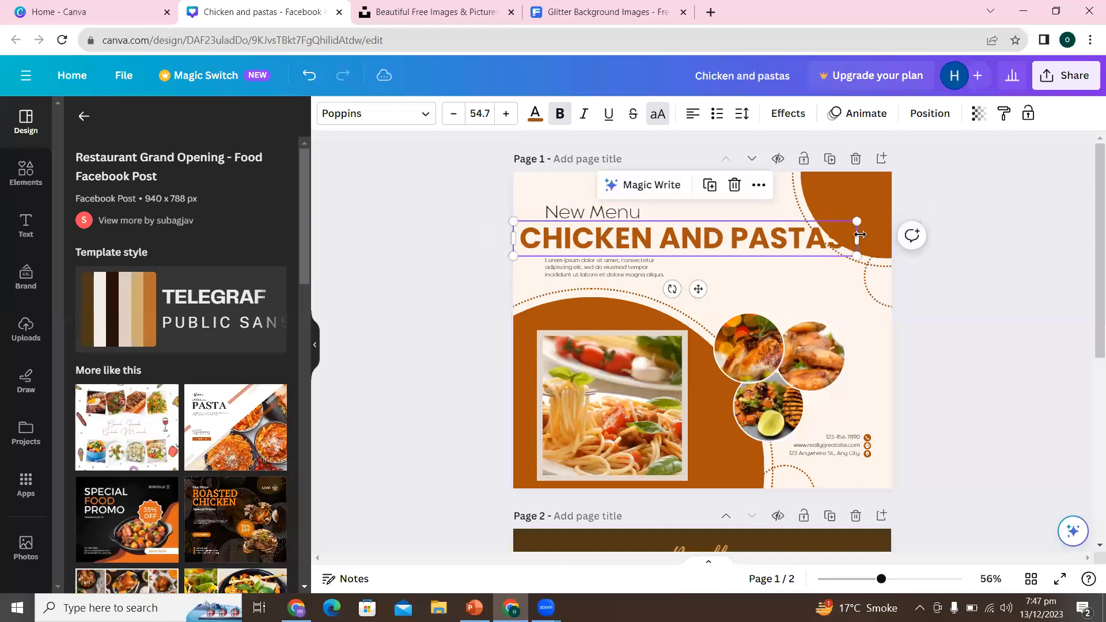
left_click_drag(857, 220, 769, 227)
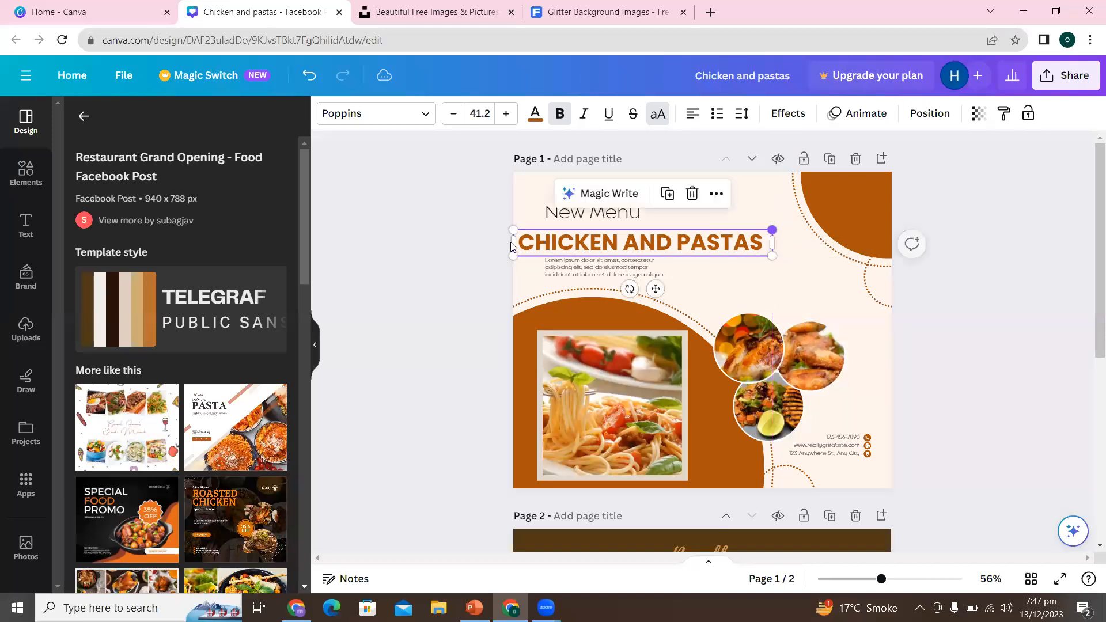
left_click(393, 263)
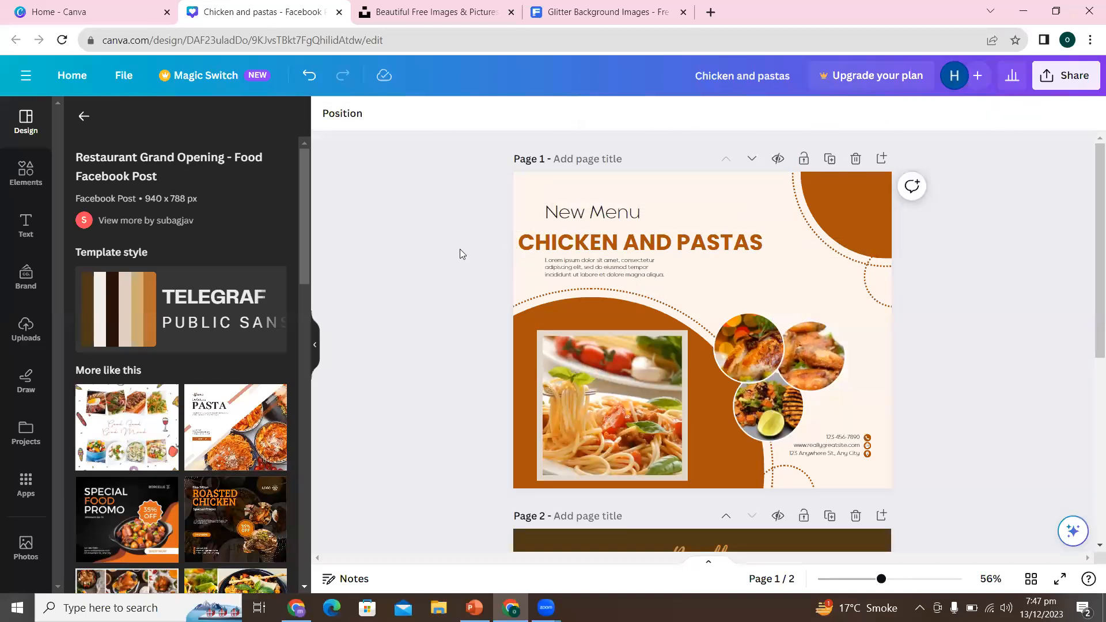
left_click_drag(558, 238, 558, 232)
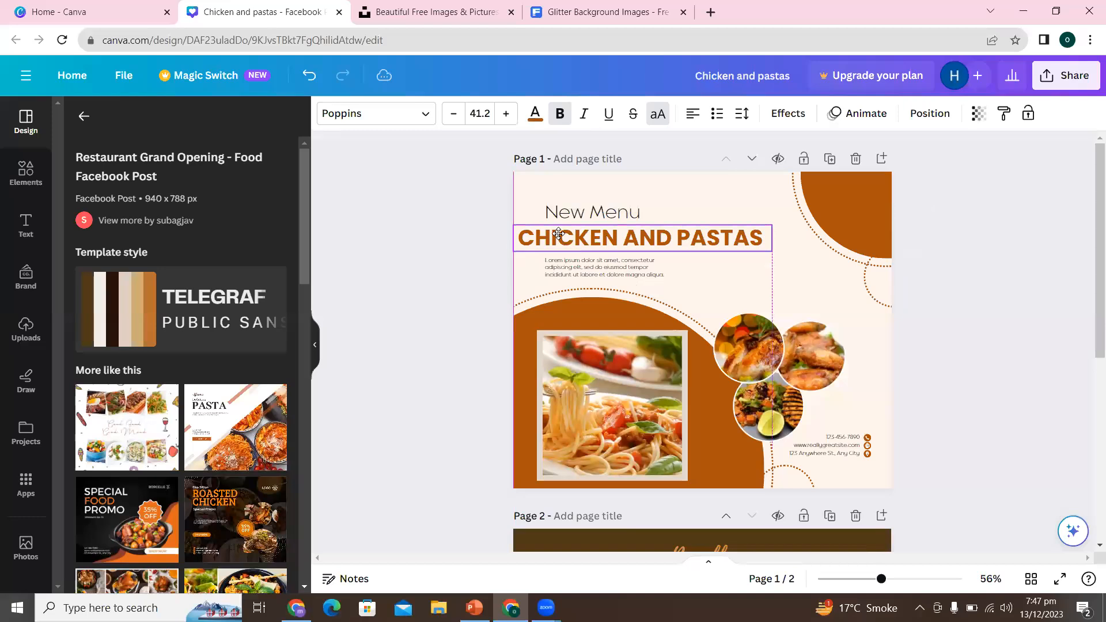
- Set the page 1 background to the light tan from the chicken wings photo's colours
left_click(567, 515)
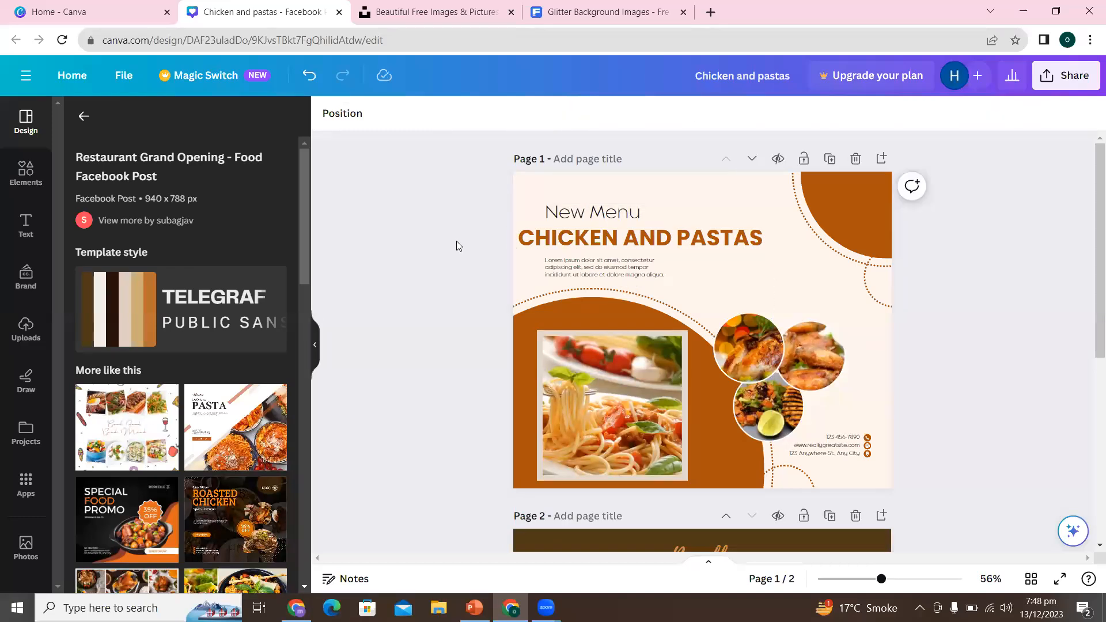
left_click(553, 184)
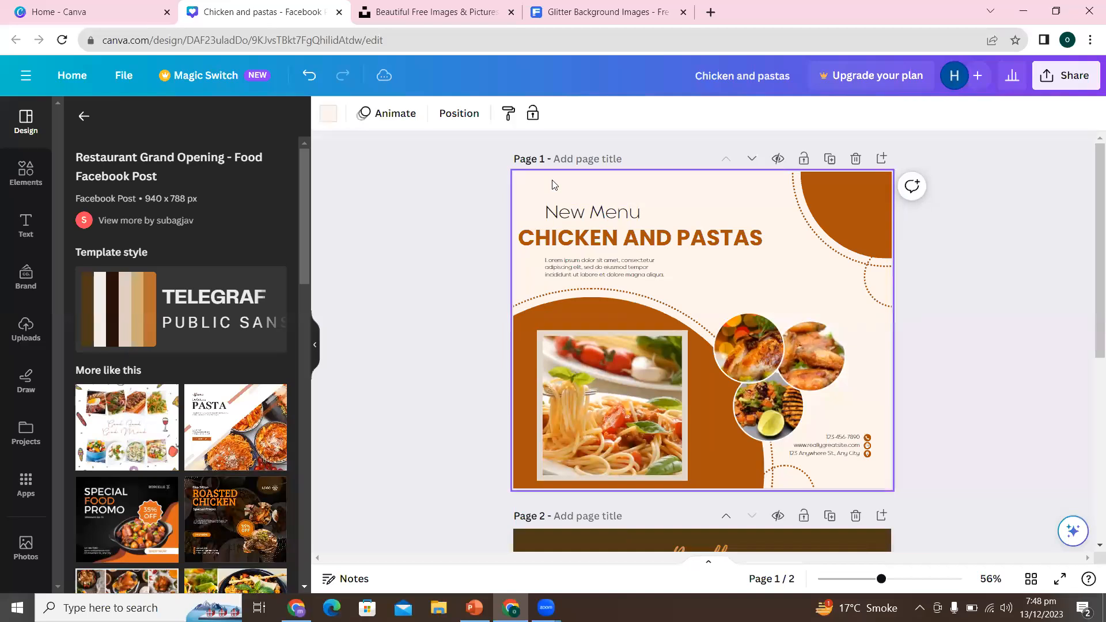
left_click(328, 114)
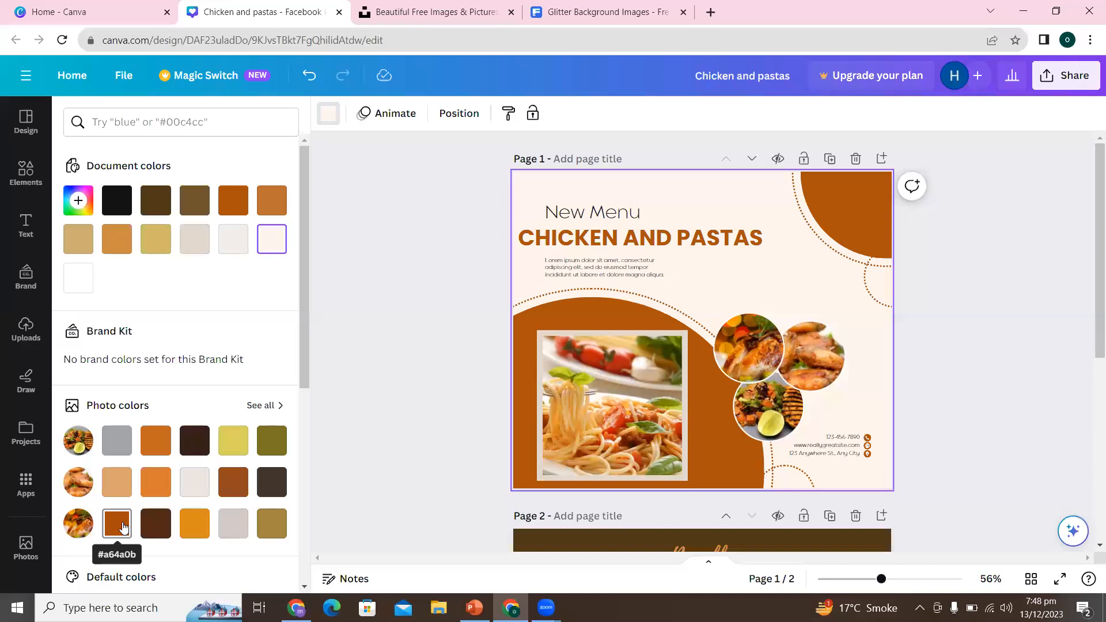
left_click(116, 487)
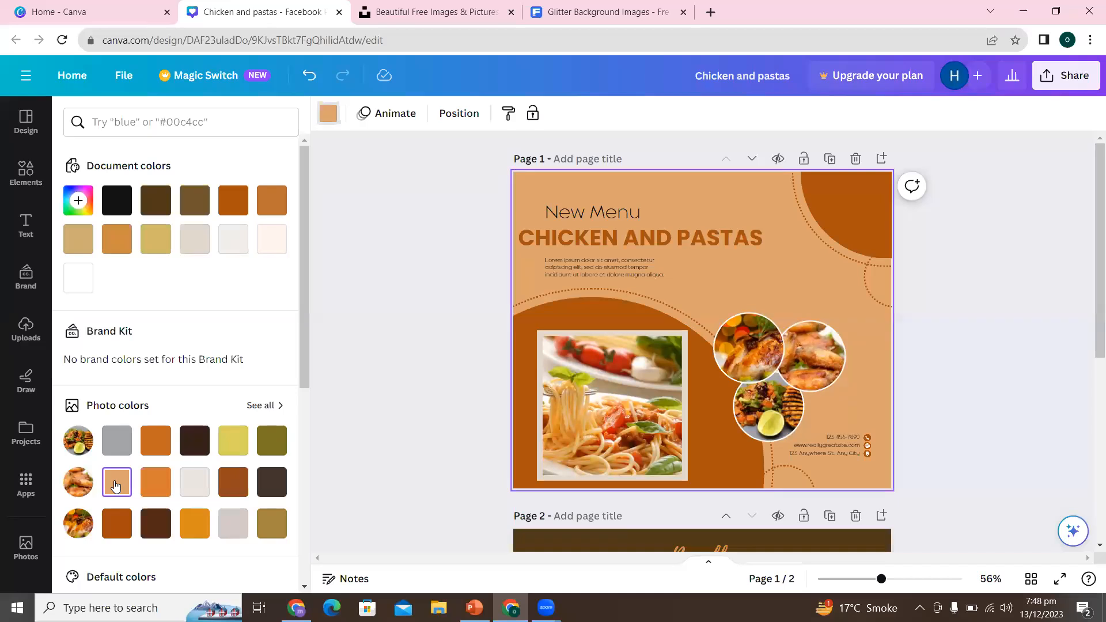
left_click(439, 377)
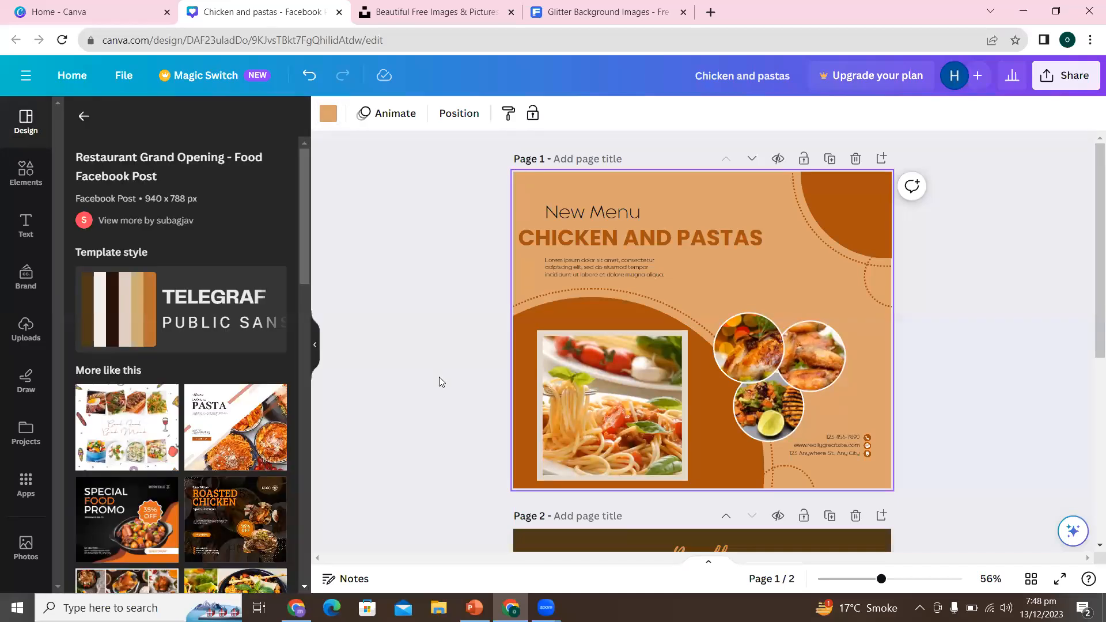
left_click(1003, 367)
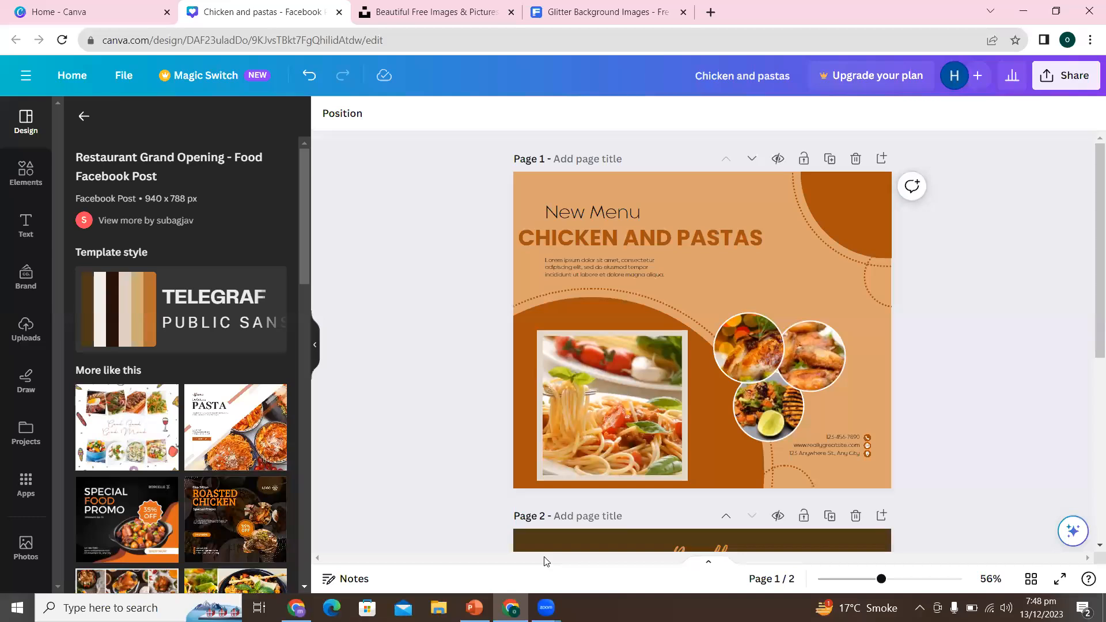
- Delete the Grand Opening page and add a new blank page after the Chicken and Pastas post
left_click_drag(1091, 298, 1091, 397)
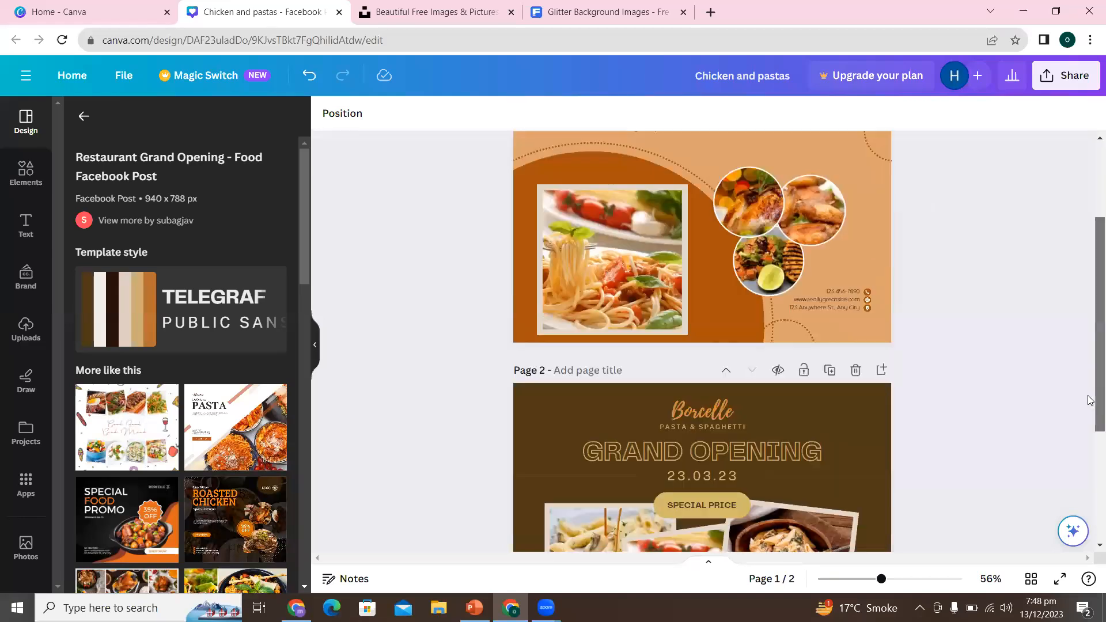
left_click(856, 316)
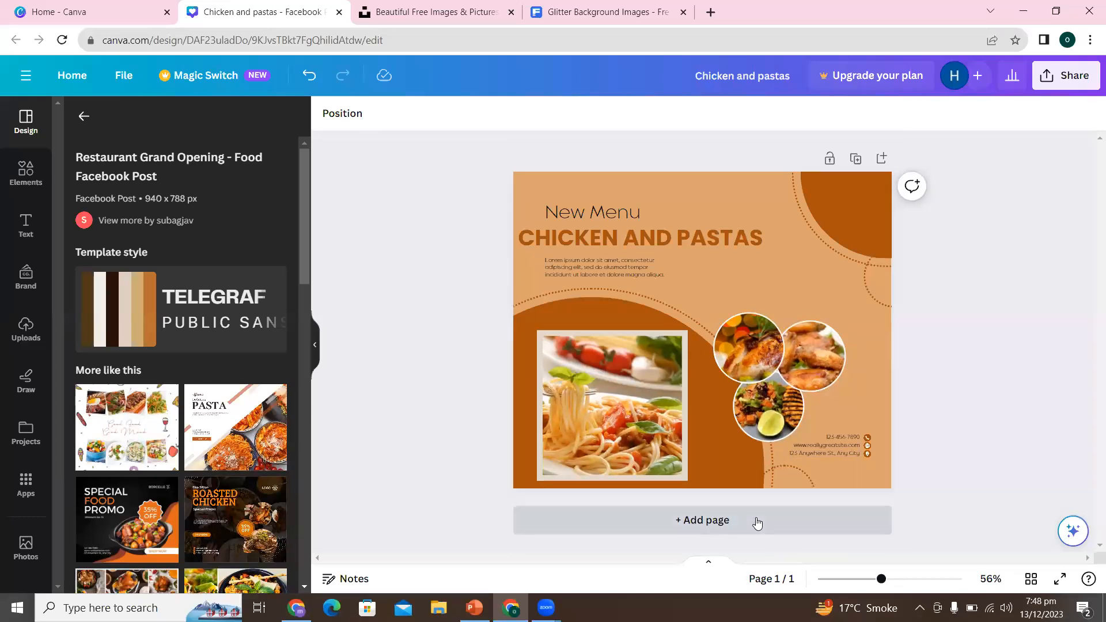
left_click(757, 522)
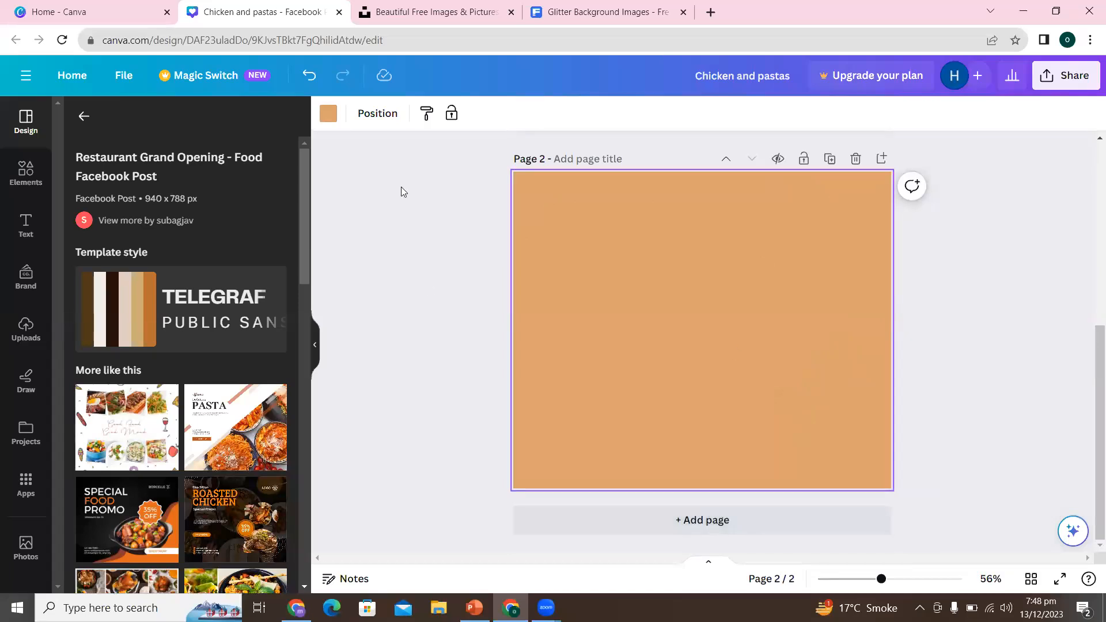
- Find the plain black image among the uploaded images and place it on page 2
left_click(29, 339)
left_click_drag(307, 288, 301, 554)
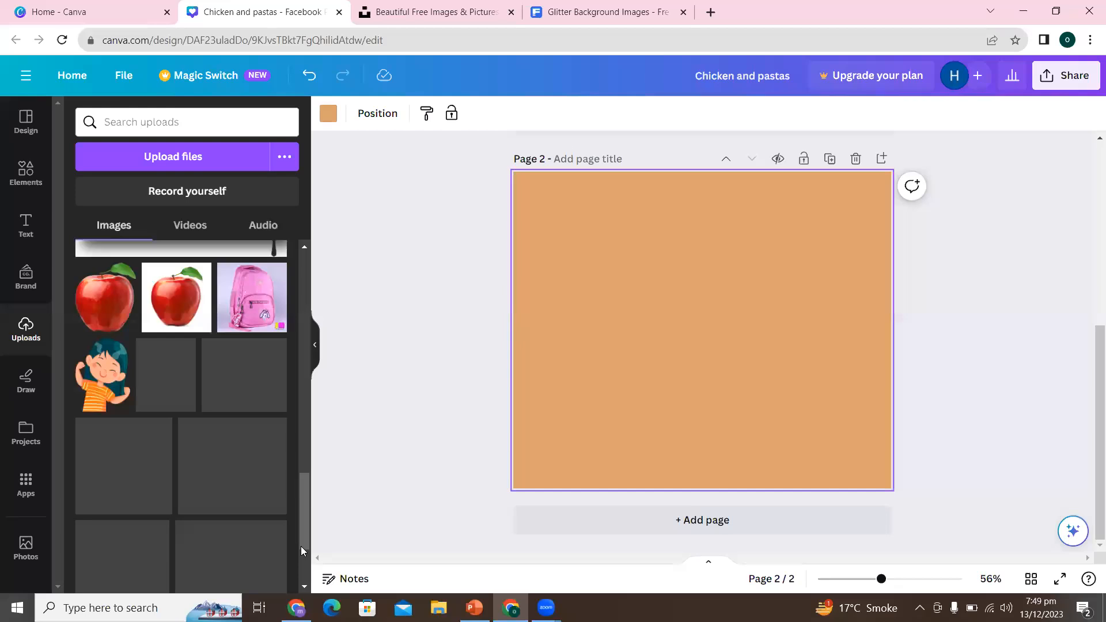
left_click_drag(305, 531, 306, 573)
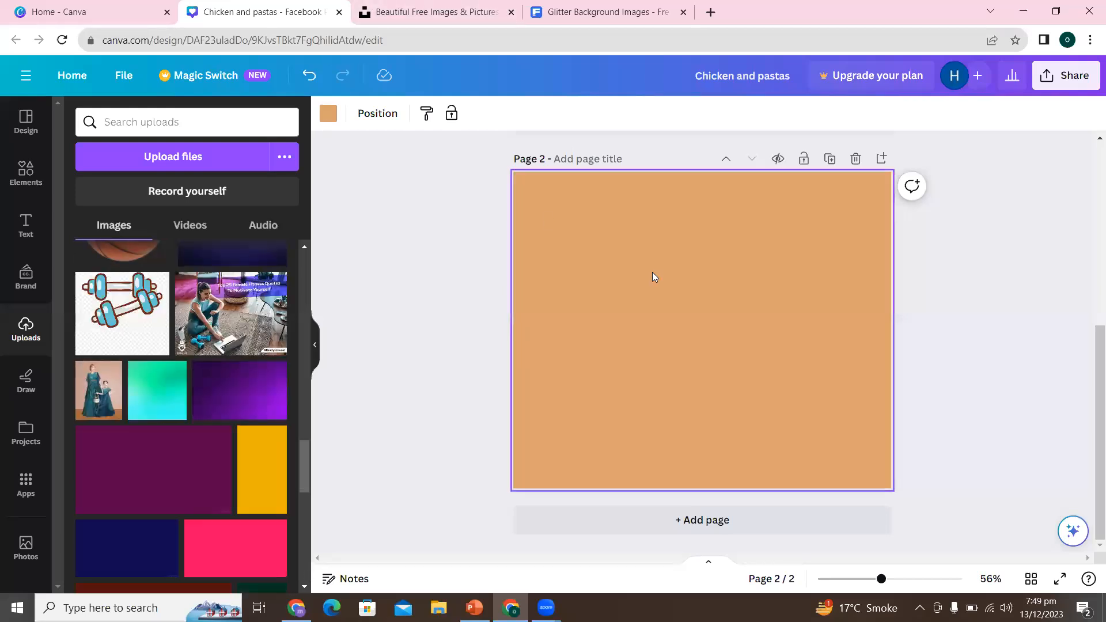
left_click(335, 118)
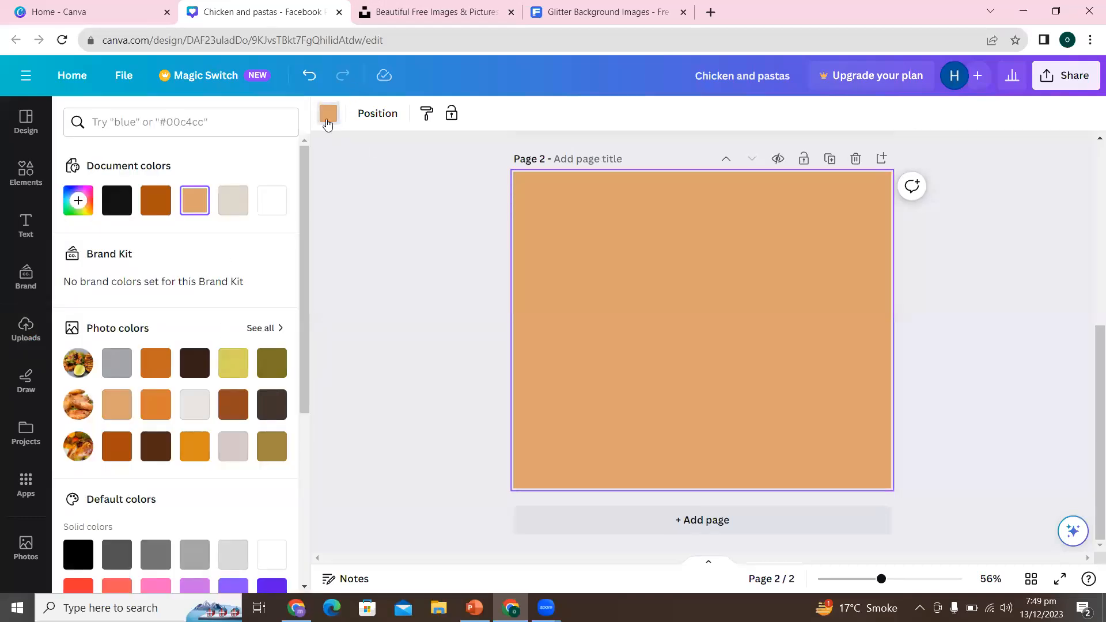
left_click(400, 384)
left_click_drag(303, 464, 307, 542)
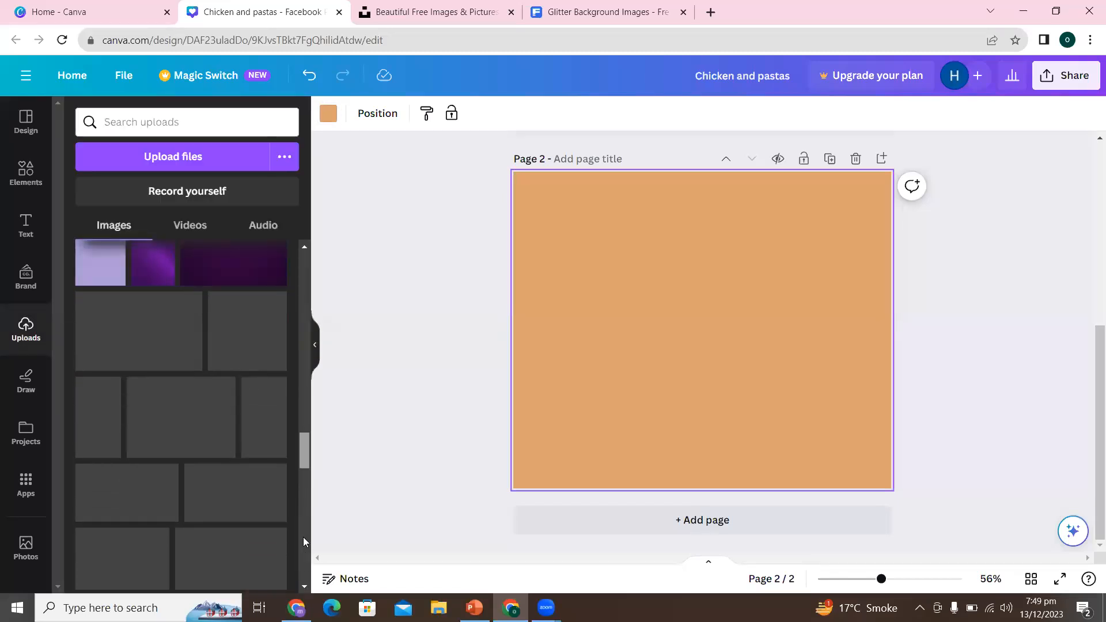
left_click_drag(305, 475, 309, 524)
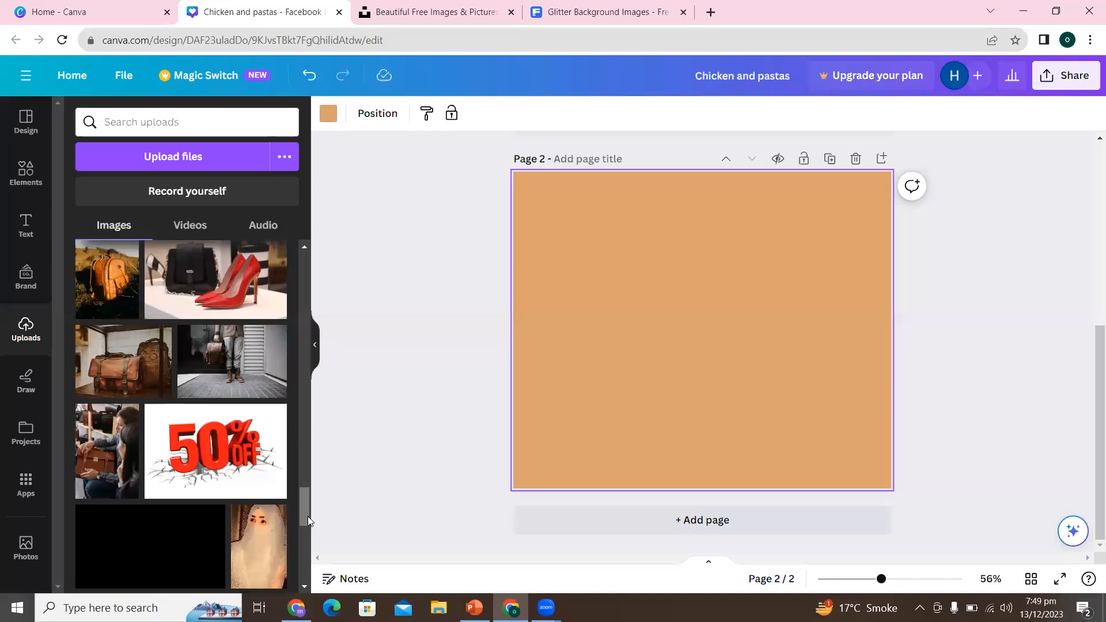
left_click_drag(304, 509, 304, 527)
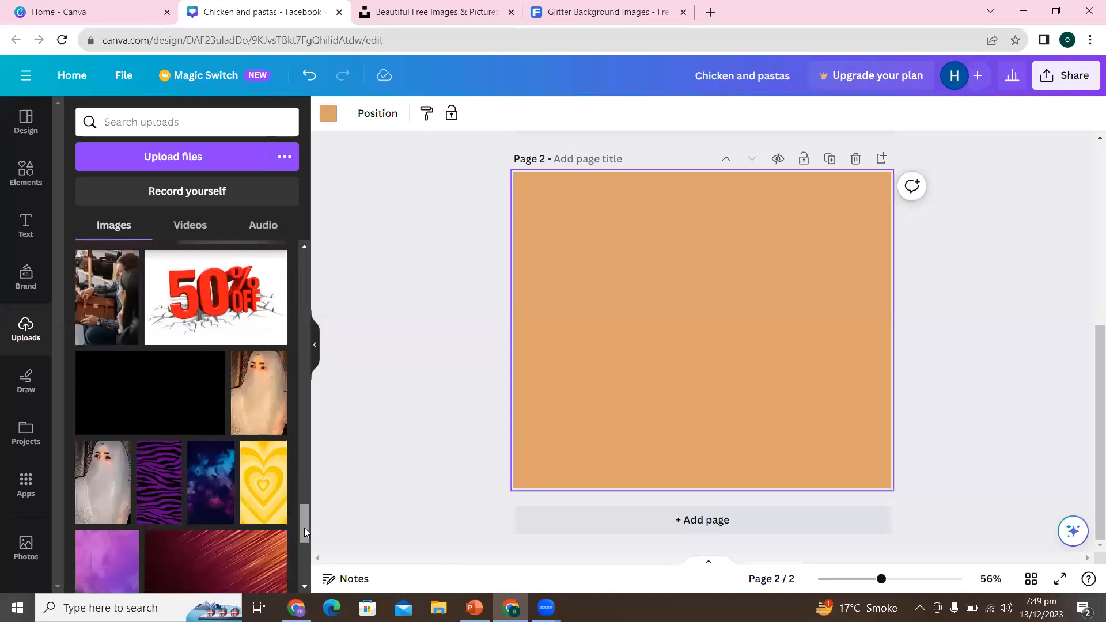
left_click(144, 369)
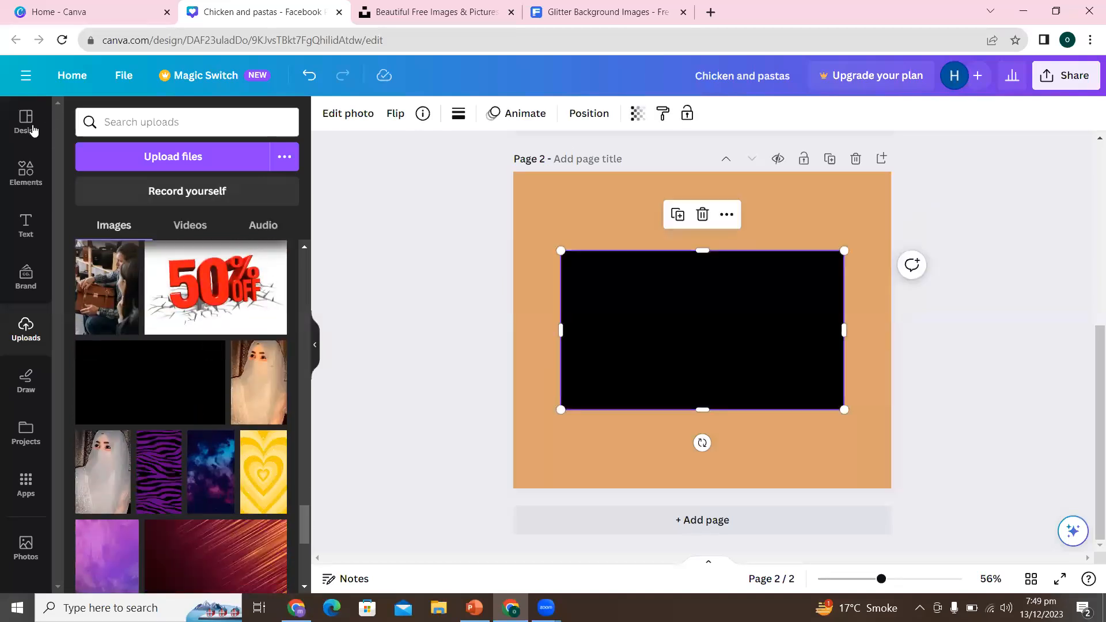
left_click(11, 137)
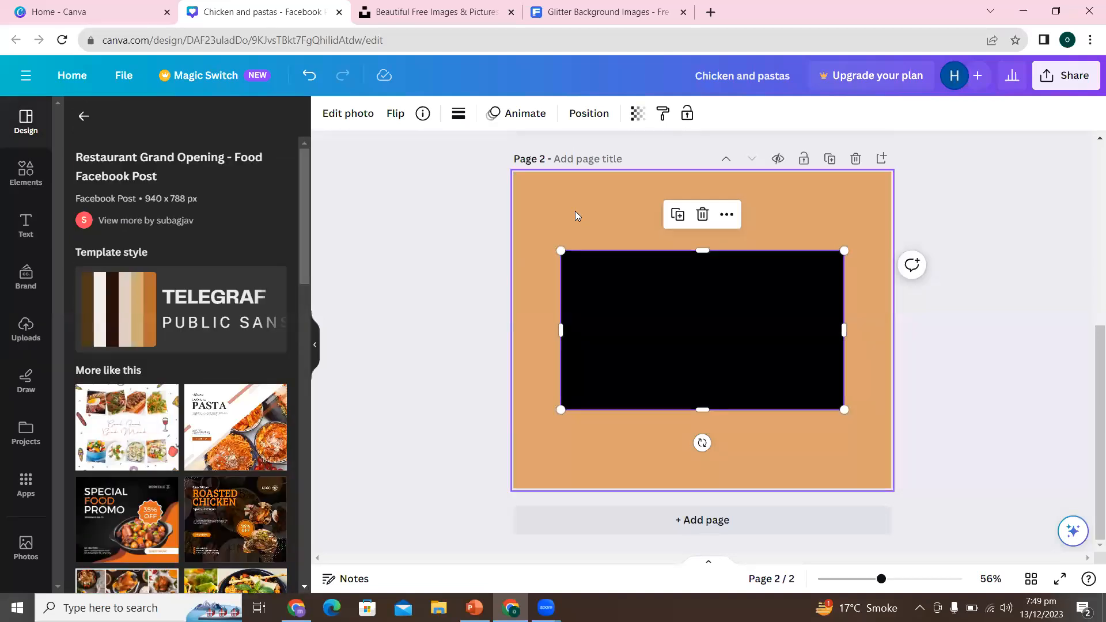
- Set the page 2 background colour to white
left_click(574, 210)
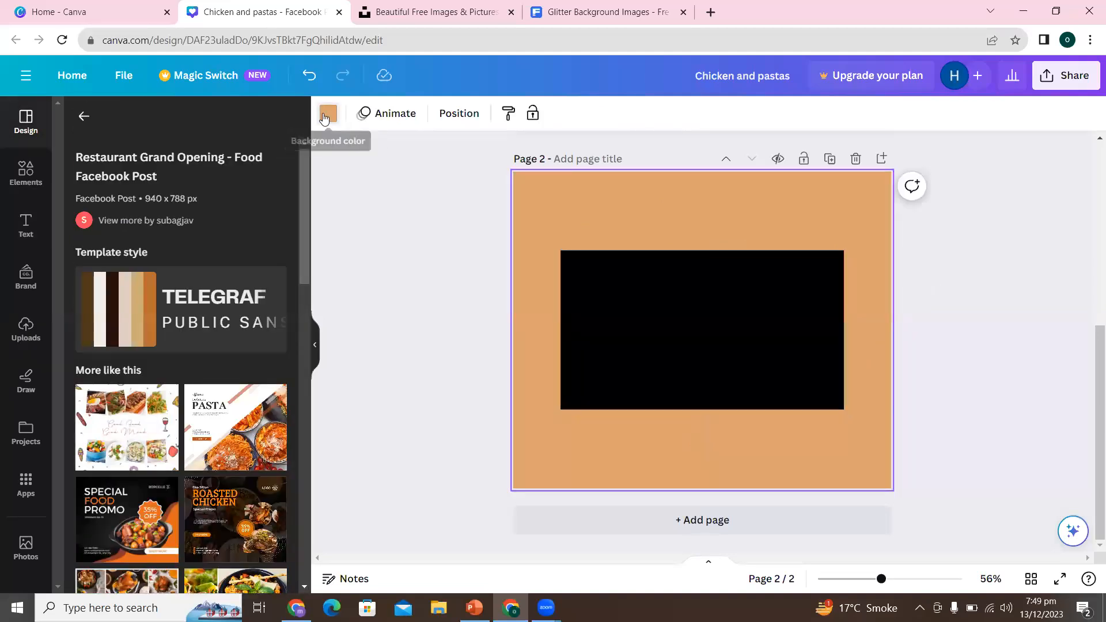
left_click(326, 115)
left_click(274, 206)
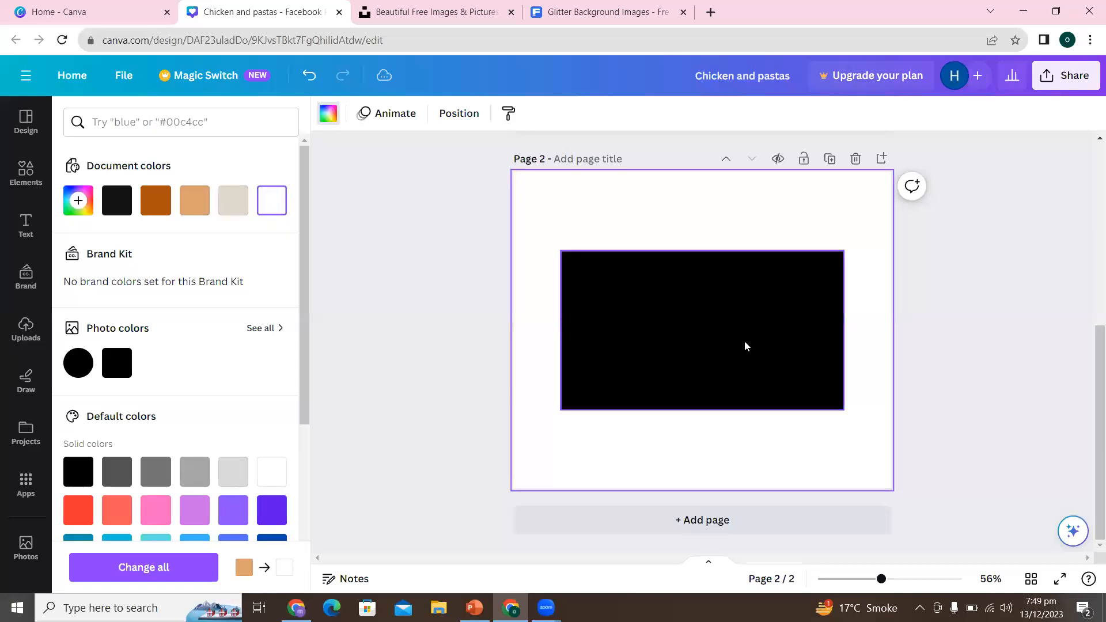
- Enlarge the black image to the page's full width and centre it vertically, leaving equal white bands above and below
left_click(745, 341)
left_click_drag(563, 409, 513, 434)
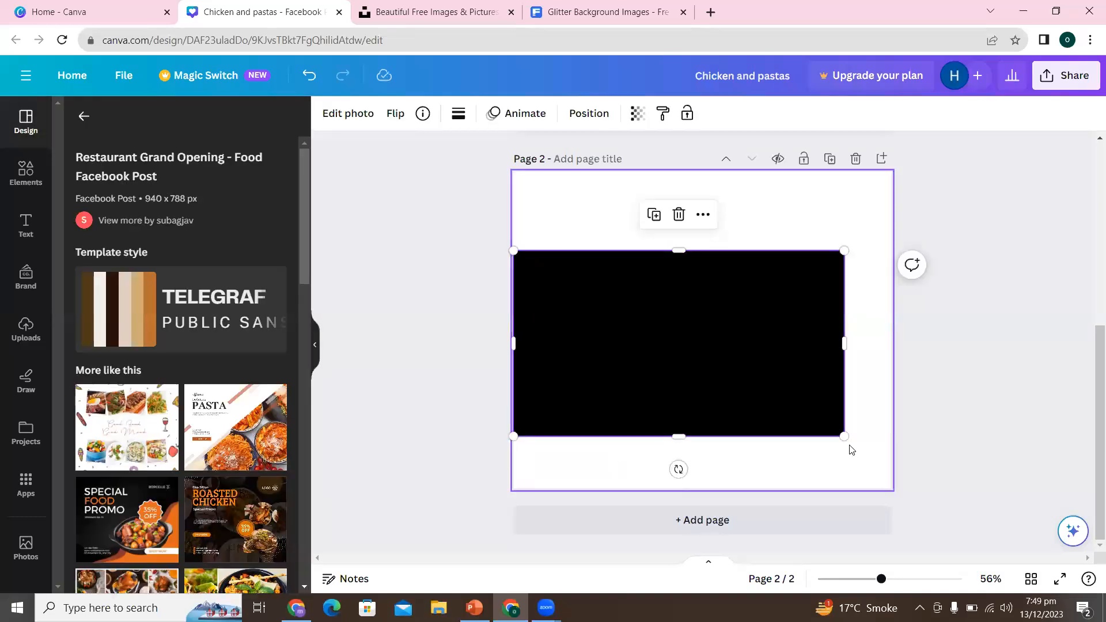
left_click_drag(879, 445, 899, 457)
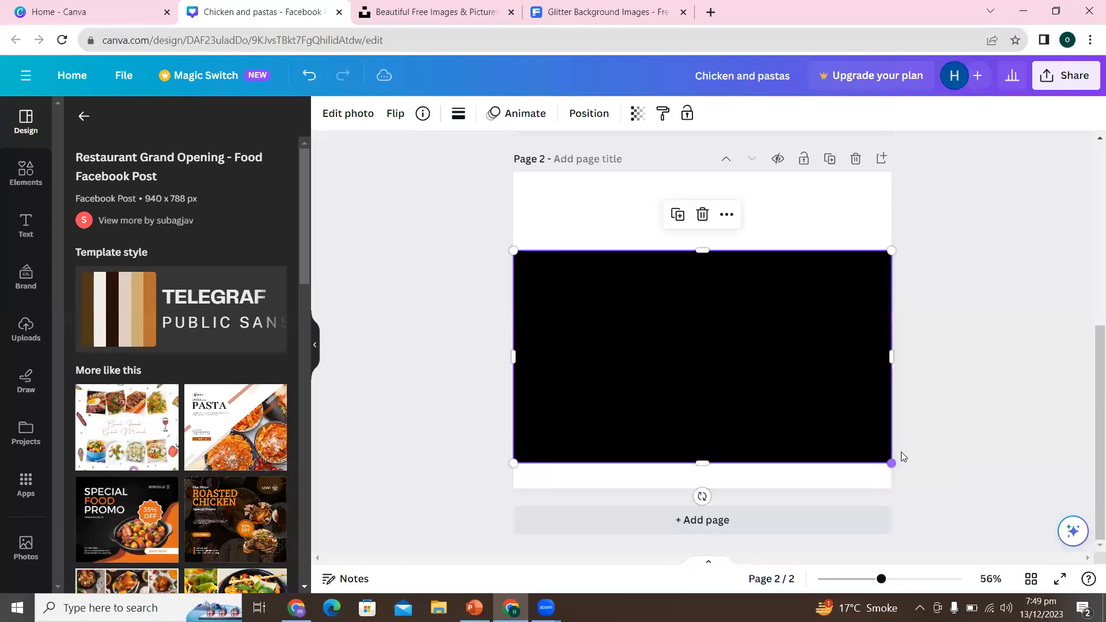
left_click_drag(754, 373, 756, 354)
left_click_drag(703, 436, 702, 450)
left_click_drag(702, 222, 701, 202)
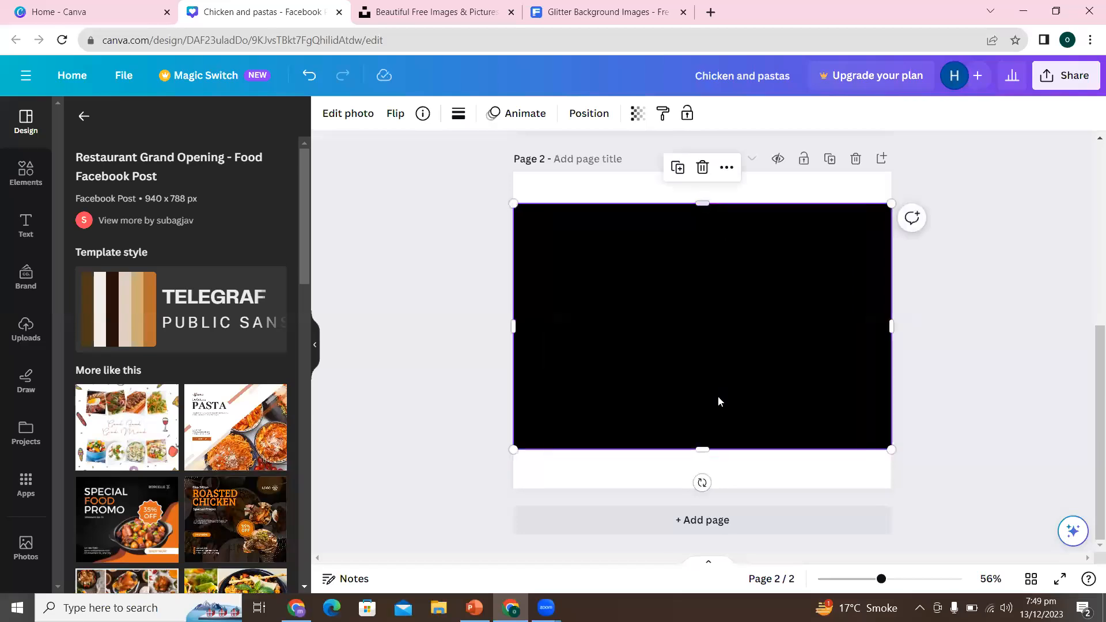
left_click_drag(702, 451, 704, 458)
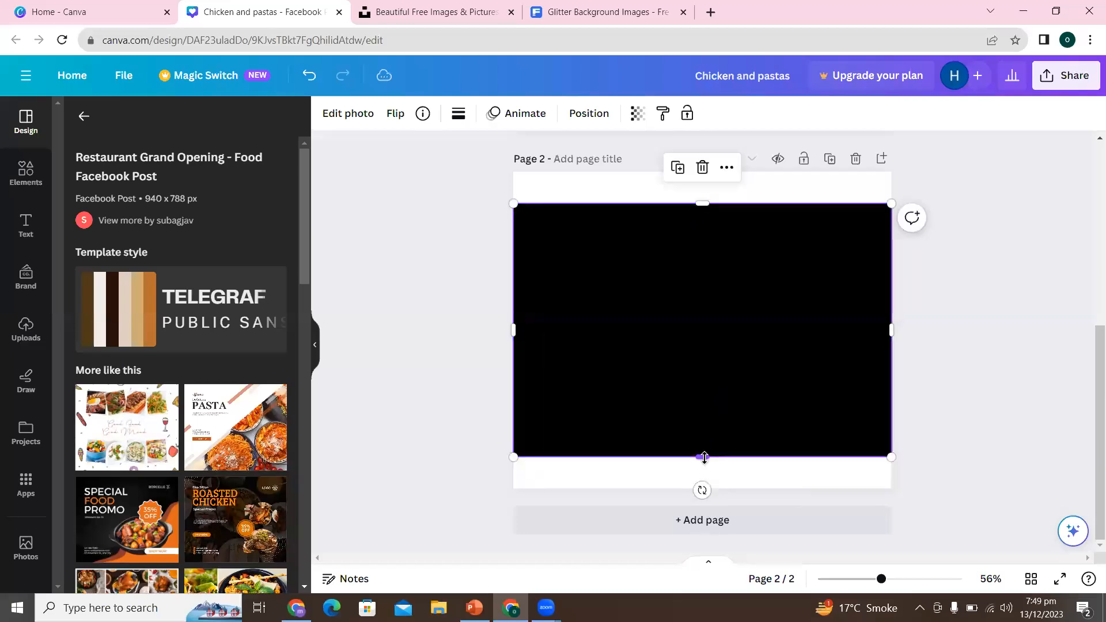
left_click(1044, 419)
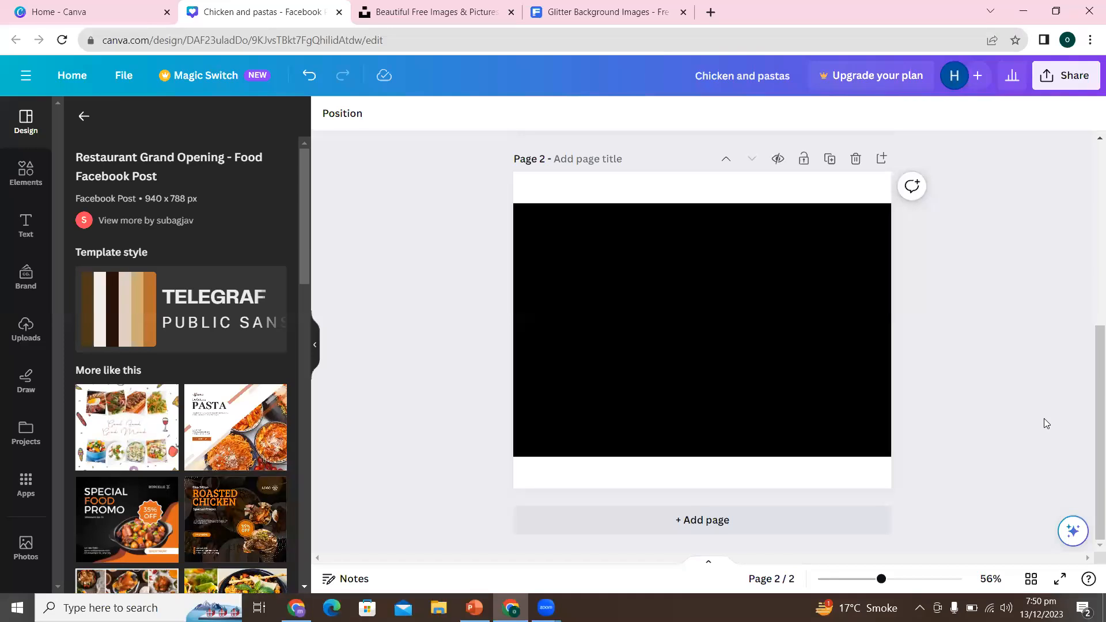
- Add the plain dark red image from the uploaded images on top of the black area on page 2
left_click_drag(877, 578, 883, 578)
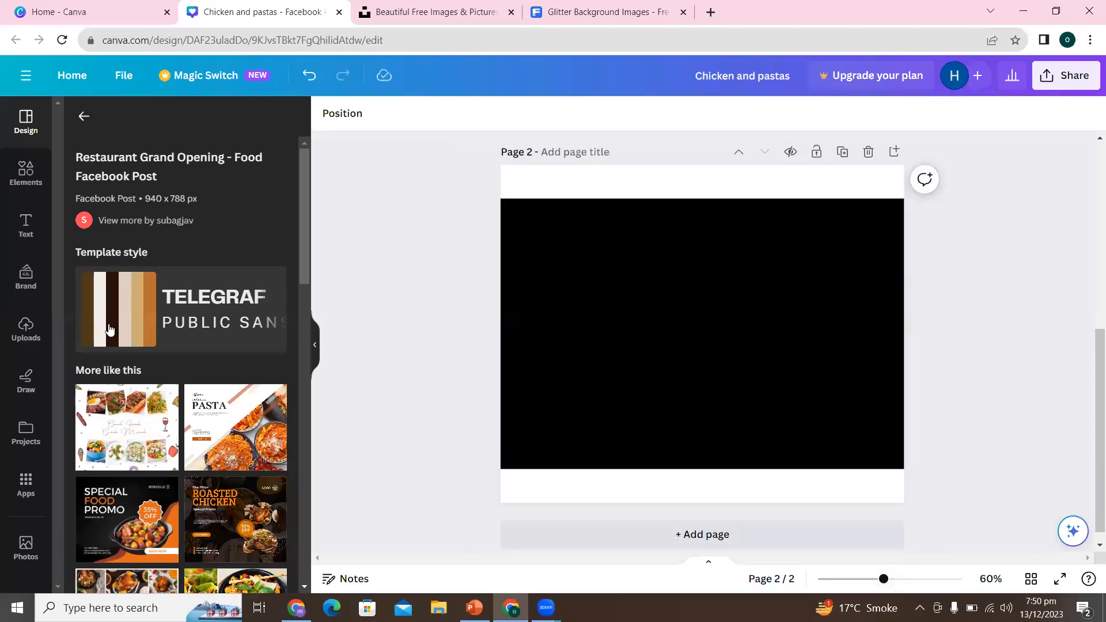
left_click(29, 325)
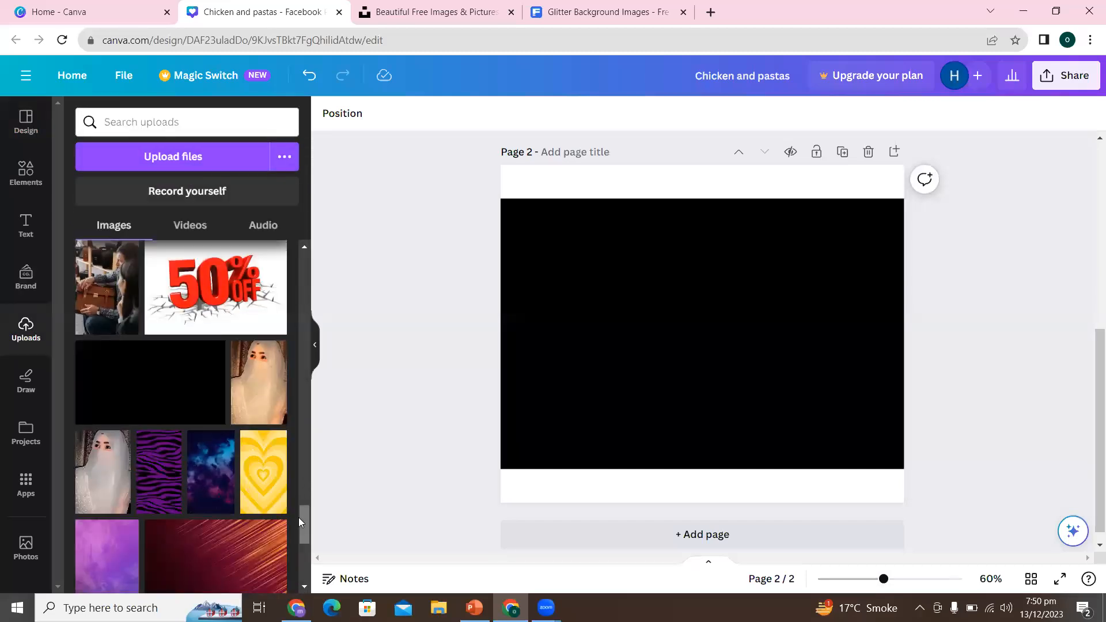
left_click_drag(298, 517, 310, 277)
left_click(206, 341)
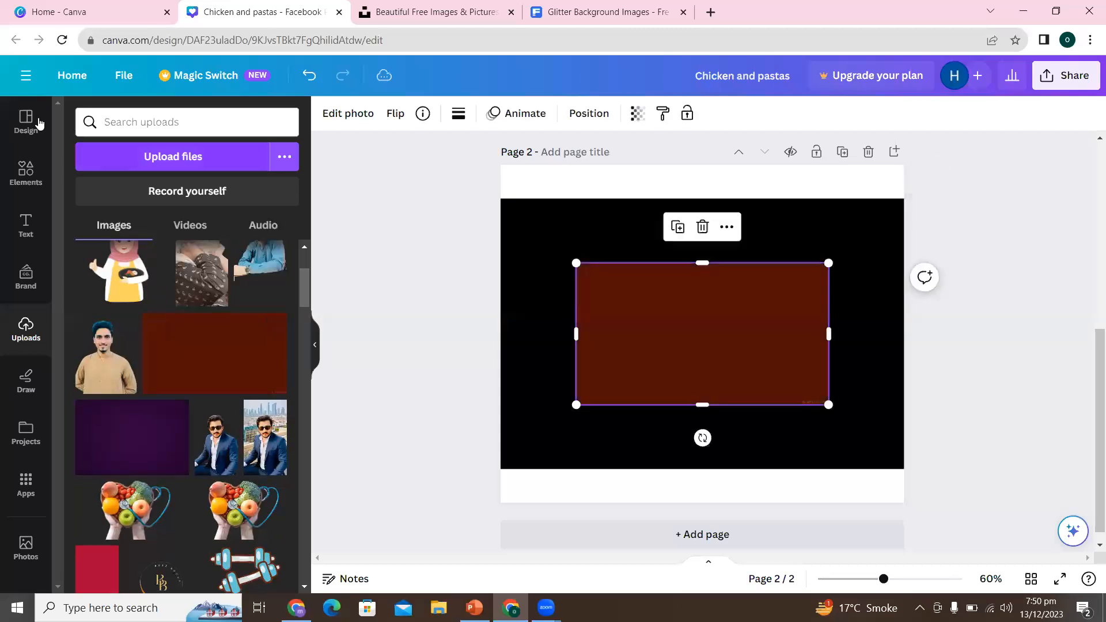
- Shape the dark red image into a narrow vertical strip along the black area's left edge, spanning its full height
left_click(26, 120)
left_click_drag(828, 340, 523, 289)
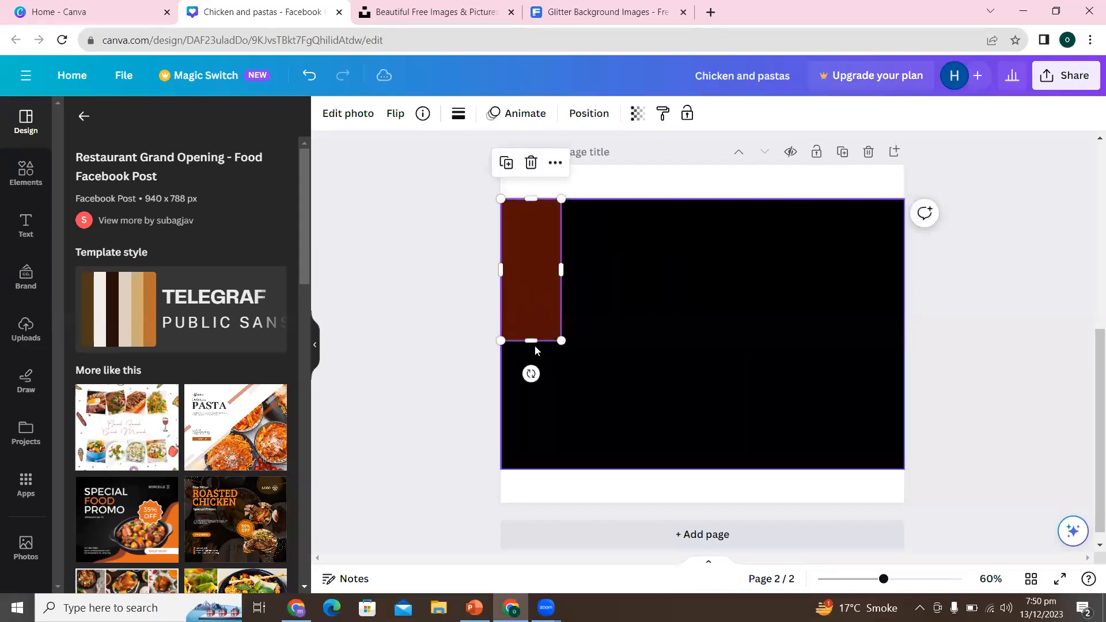
left_click_drag(530, 341, 538, 471)
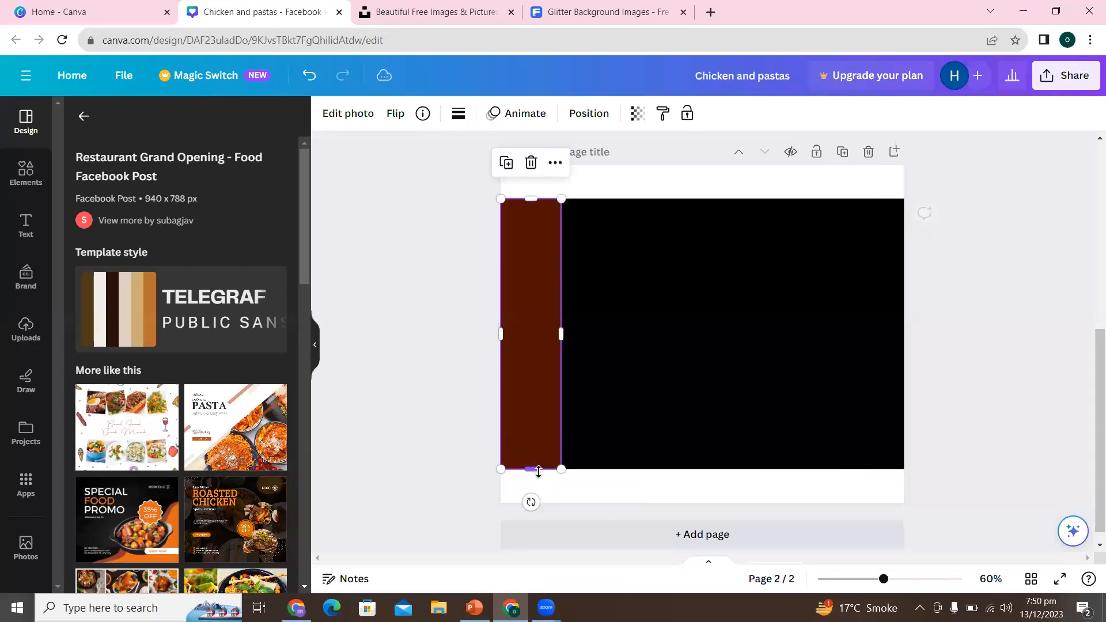
left_click(481, 458)
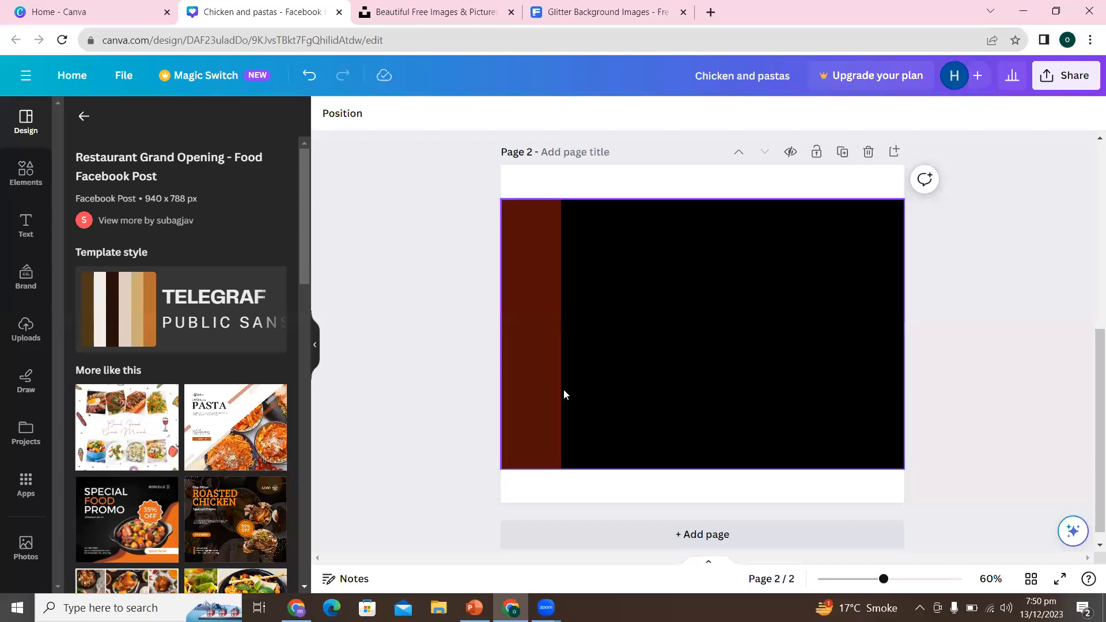
left_click(526, 378)
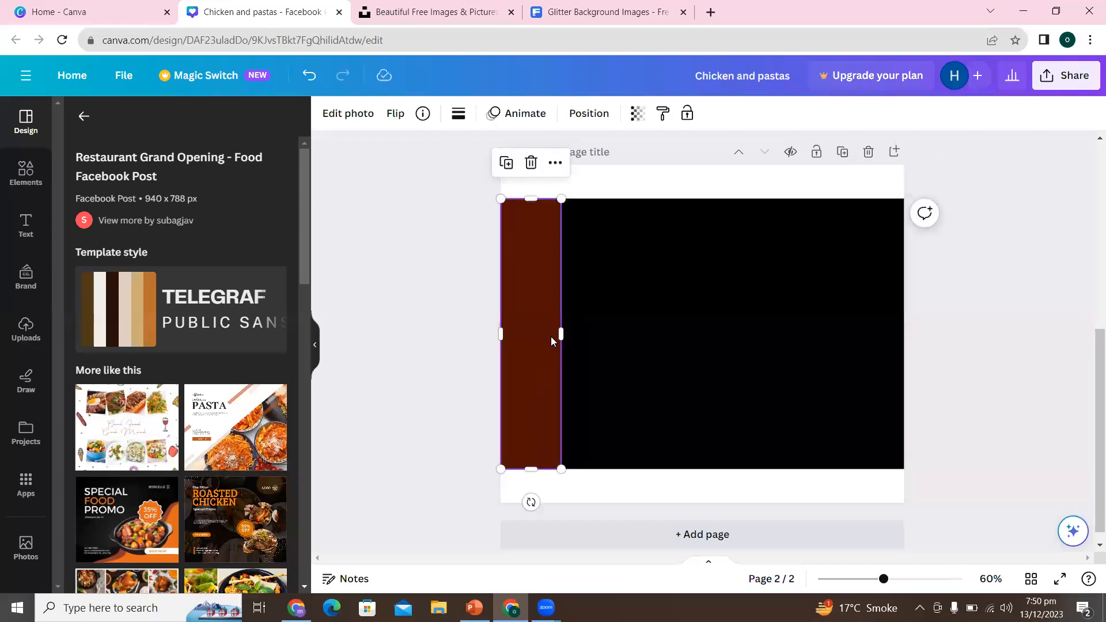
left_click_drag(564, 331, 571, 333)
left_click(381, 372)
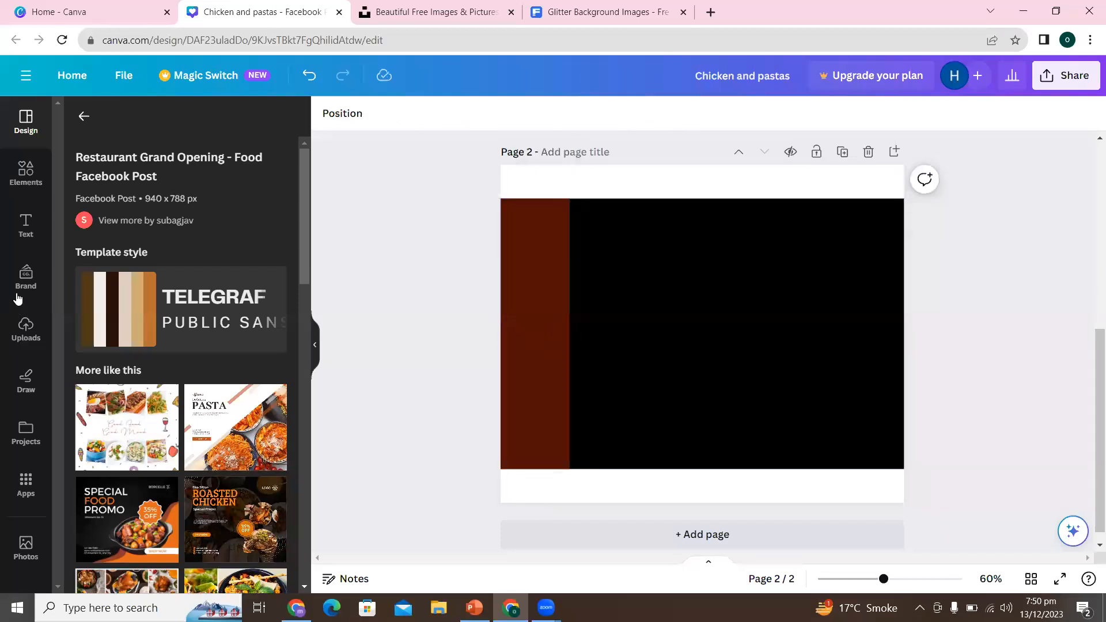
- Add the uploaded photo of the woman and girl in teal dresses to page 2
left_click(30, 232)
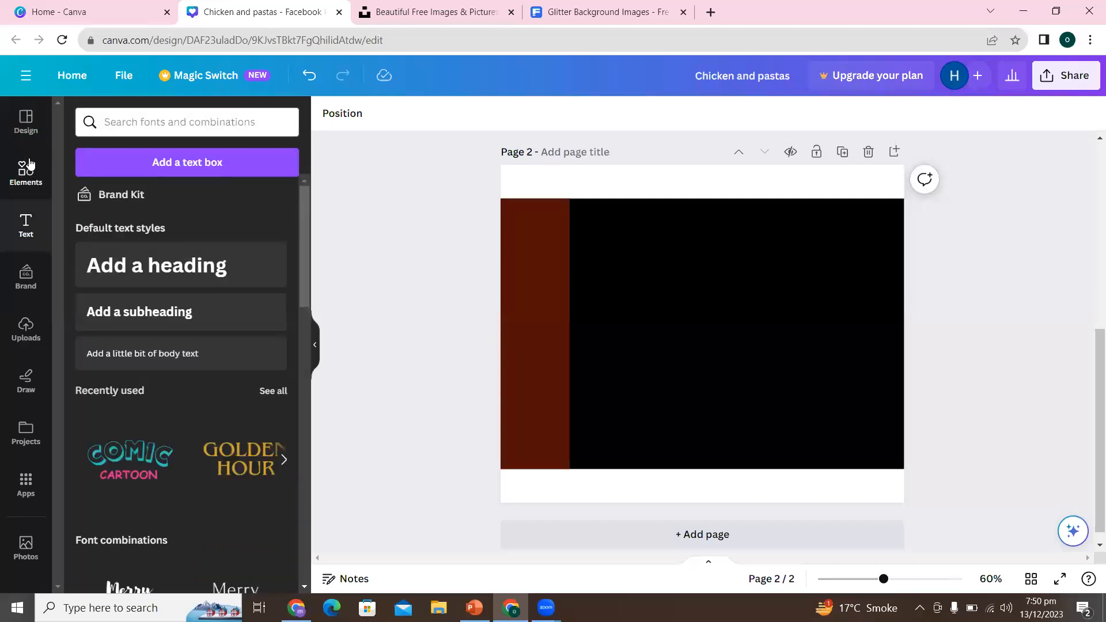
left_click(29, 167)
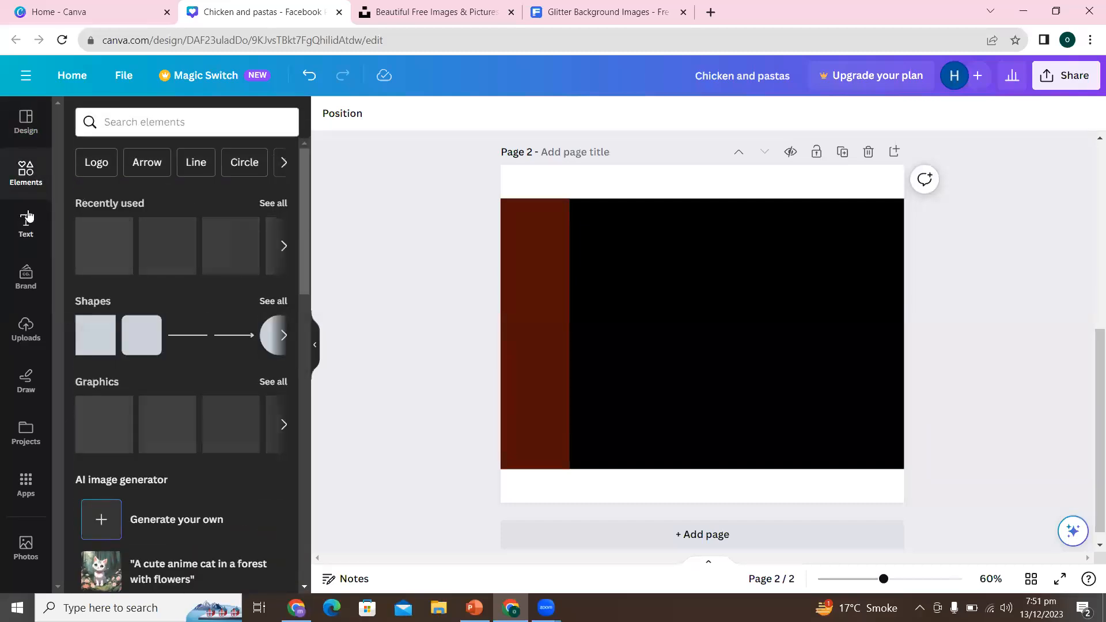
left_click(26, 327)
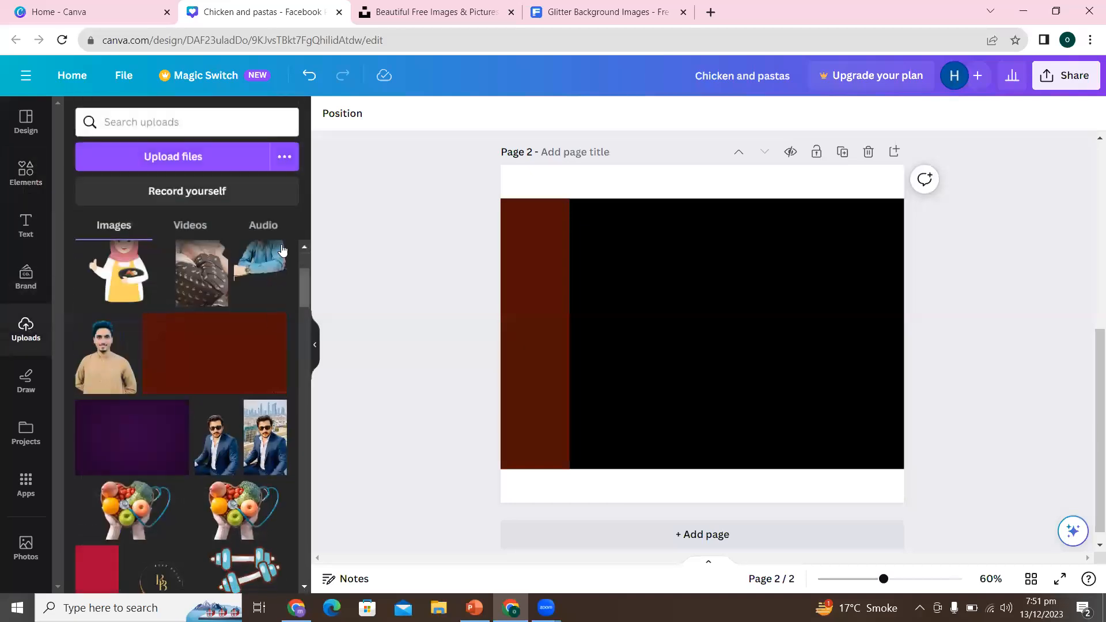
left_click_drag(301, 292, 313, 428)
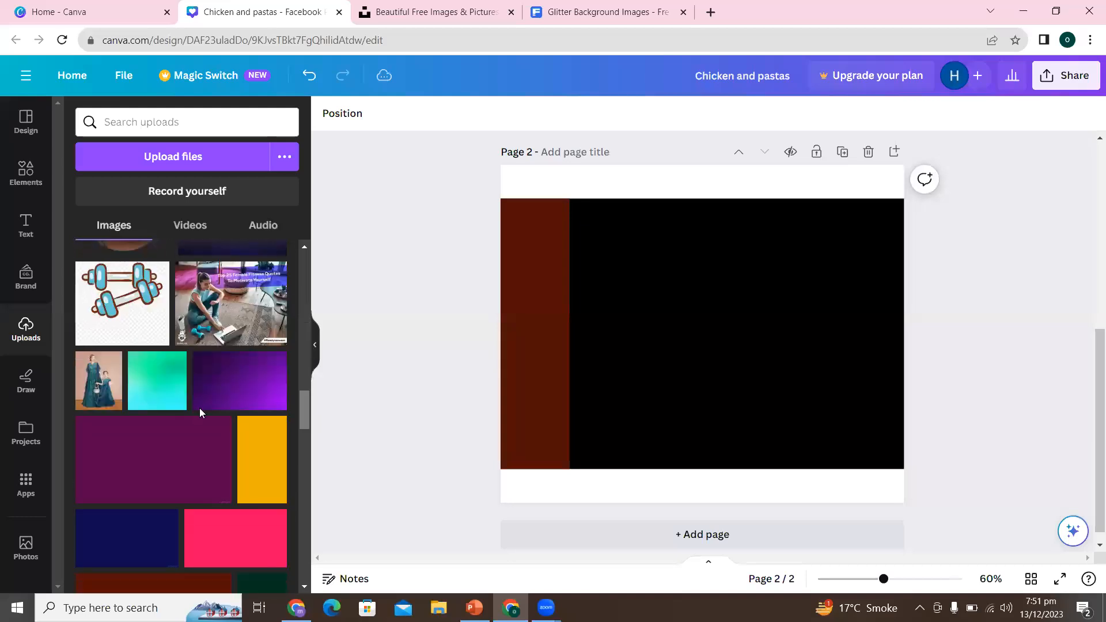
left_click(99, 380)
- Show the full frames collection in the elements library and move the teal-dress photo to the black area's right side
left_click(24, 147)
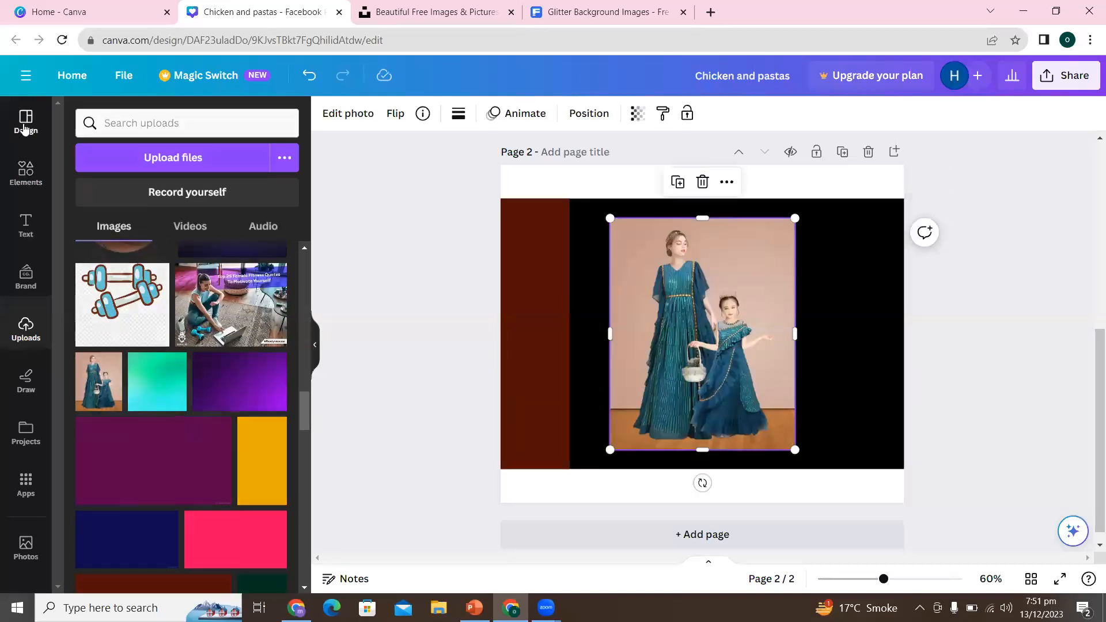
left_click(26, 173)
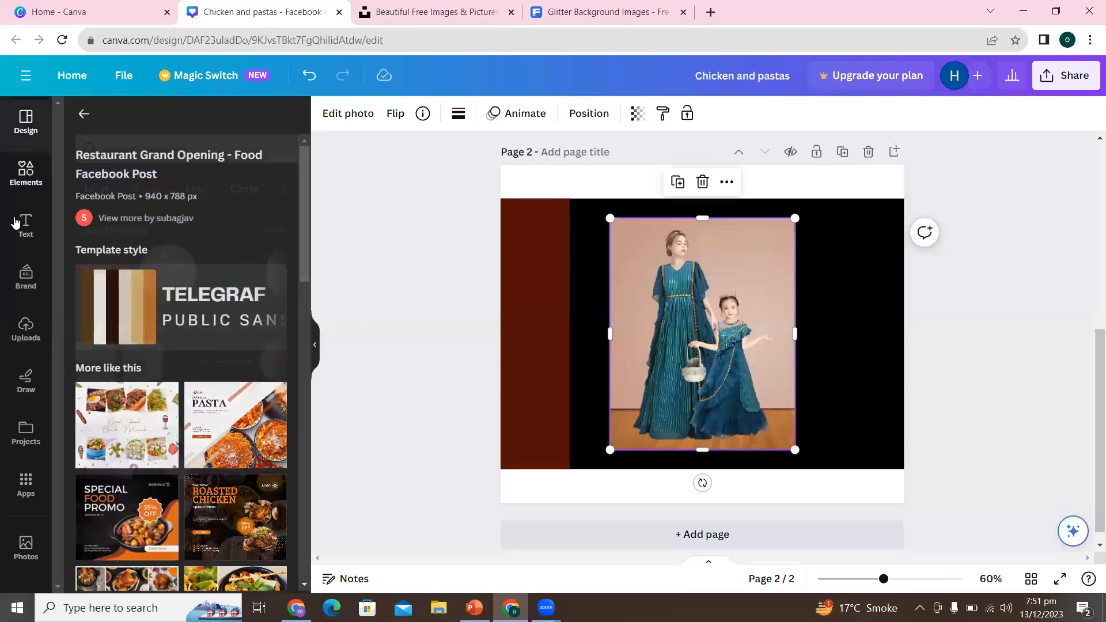
left_click_drag(308, 241, 298, 527)
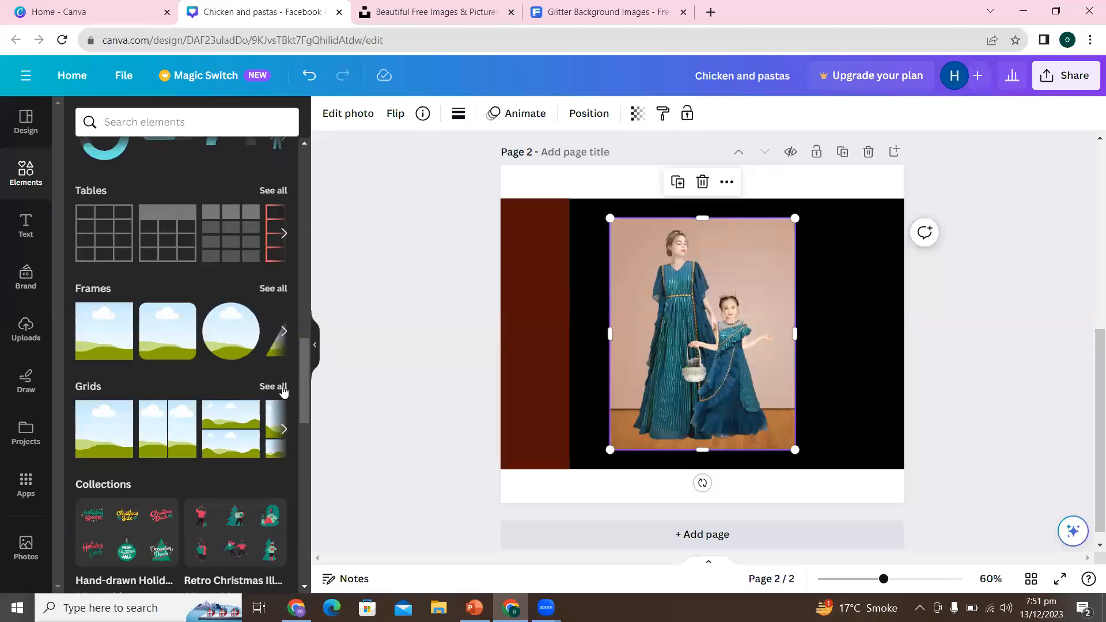
mouse_move(309, 396)
left_mouse_down()
mouse_move(311, 335)
mouse_move(316, 390)
left_mouse_up()
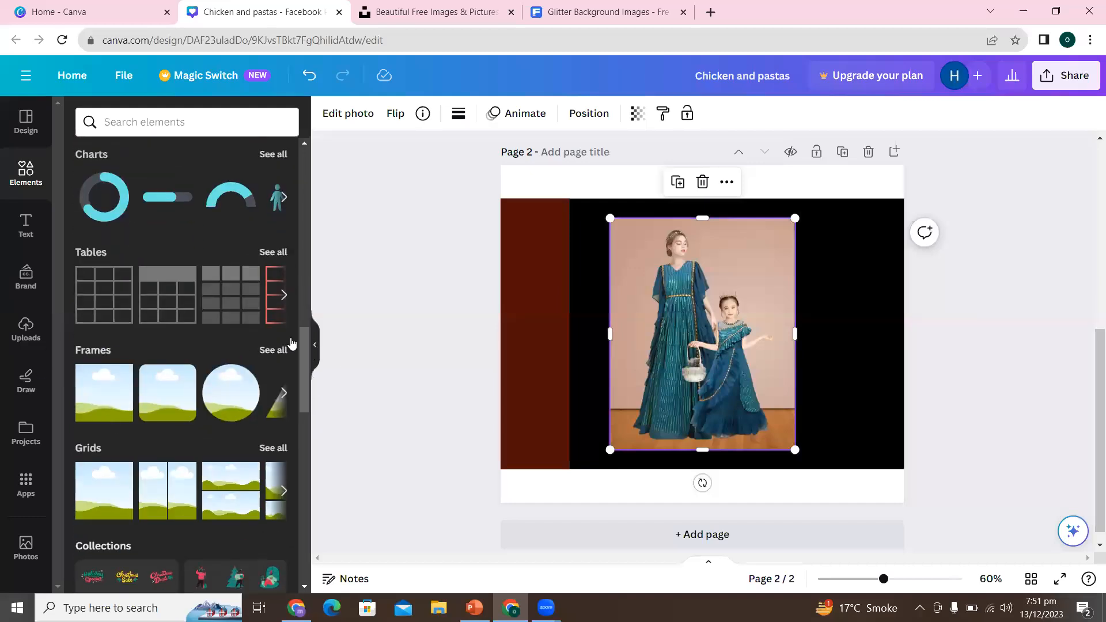
left_click(280, 349)
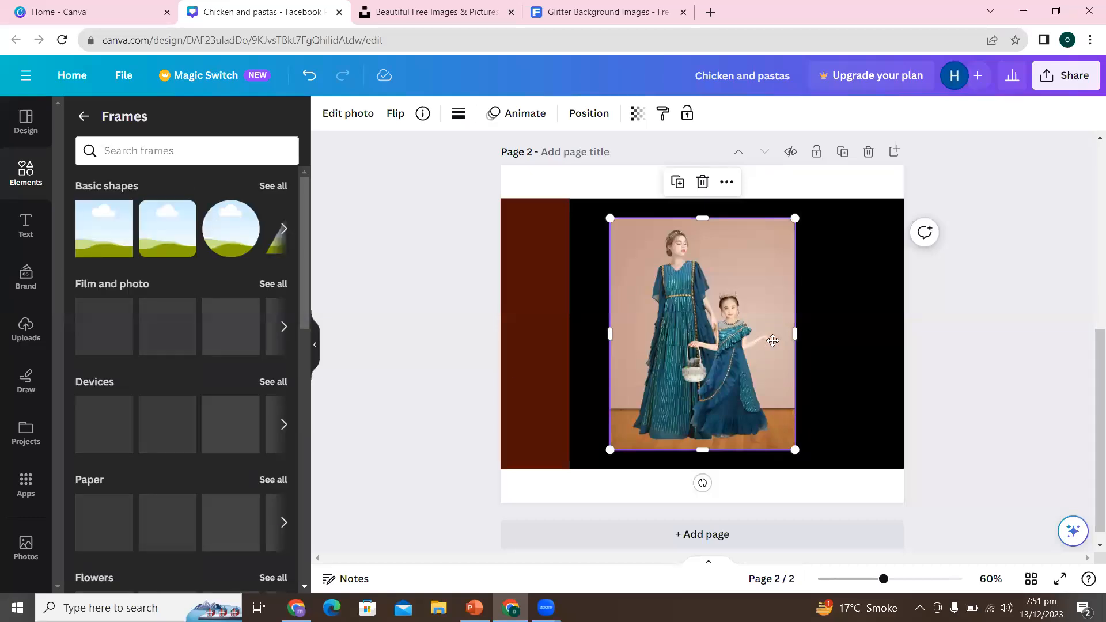
left_click_drag(771, 340, 874, 350)
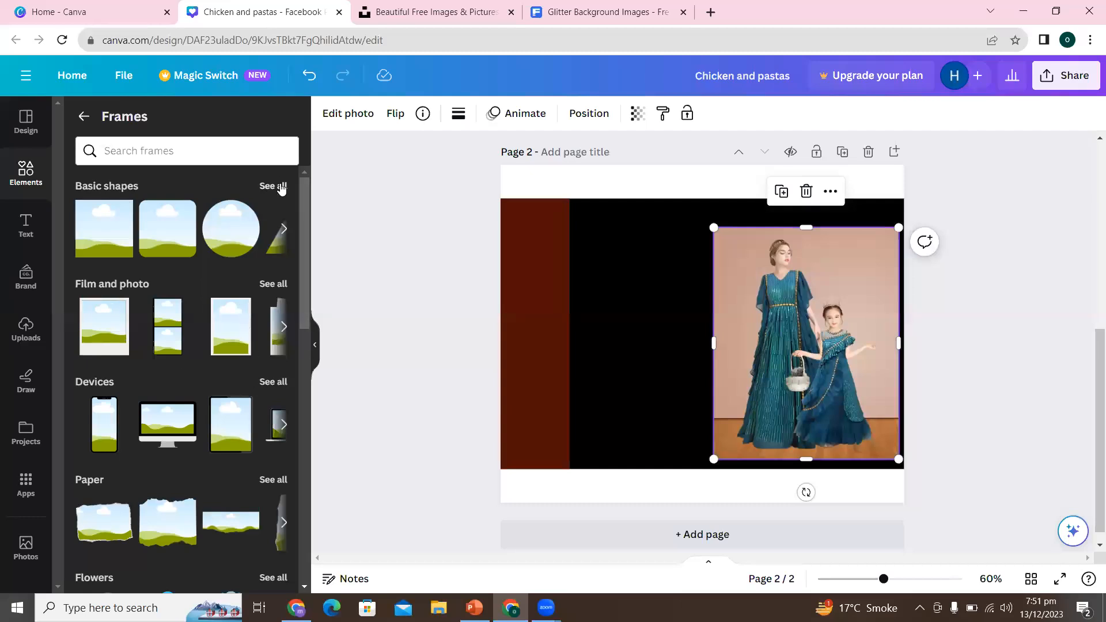
- Add a white-bordered portrait frame from the Film and photo frames and place it against the page's left edge, over the dark red strip
left_click(274, 284)
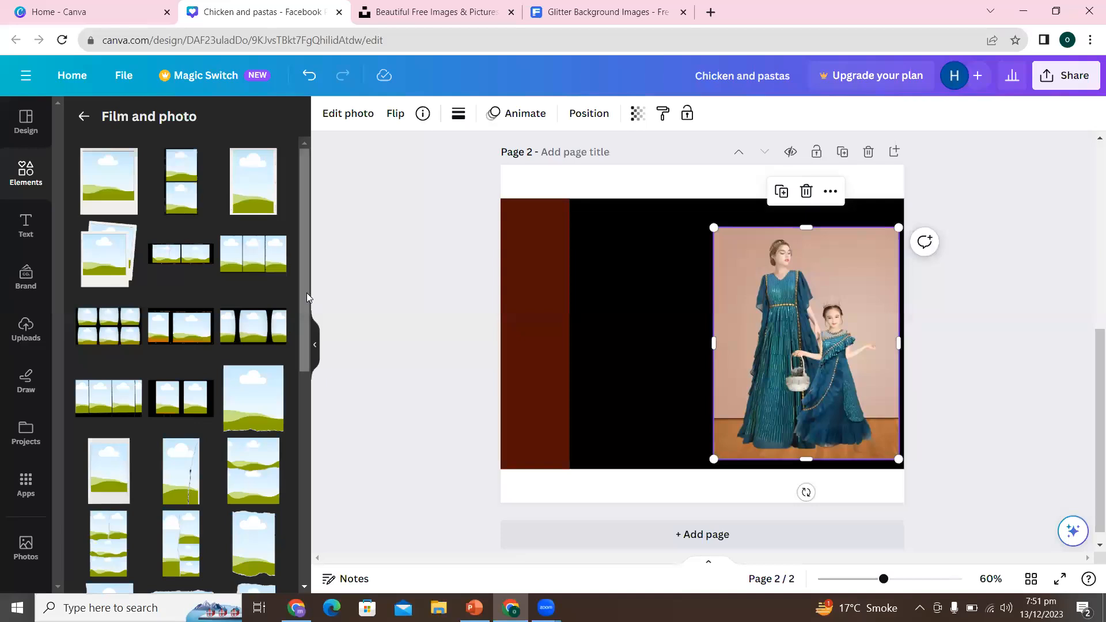
scroll(305, 331, "down", 1)
scroll(306, 345, "down", 6)
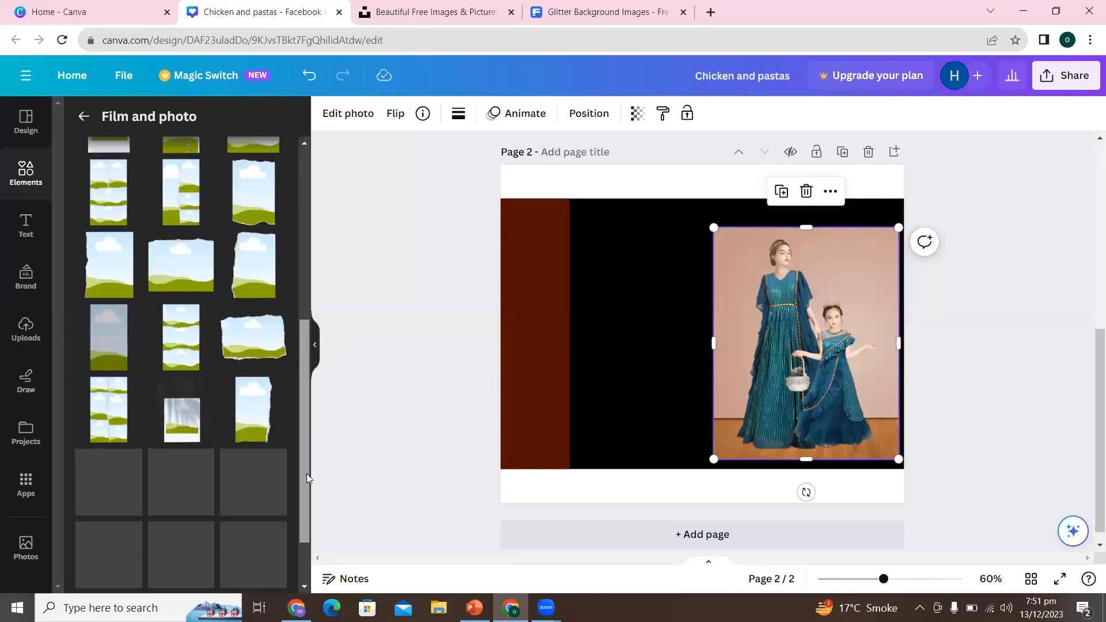
scroll(307, 502, "down", 3)
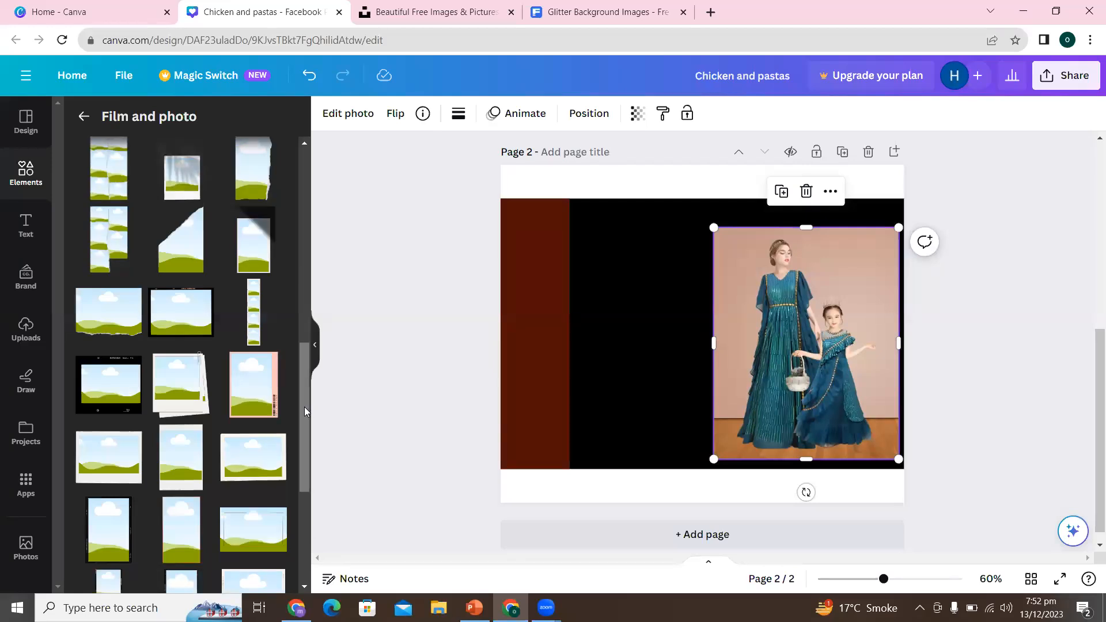
left_click_drag(301, 433, 301, 526)
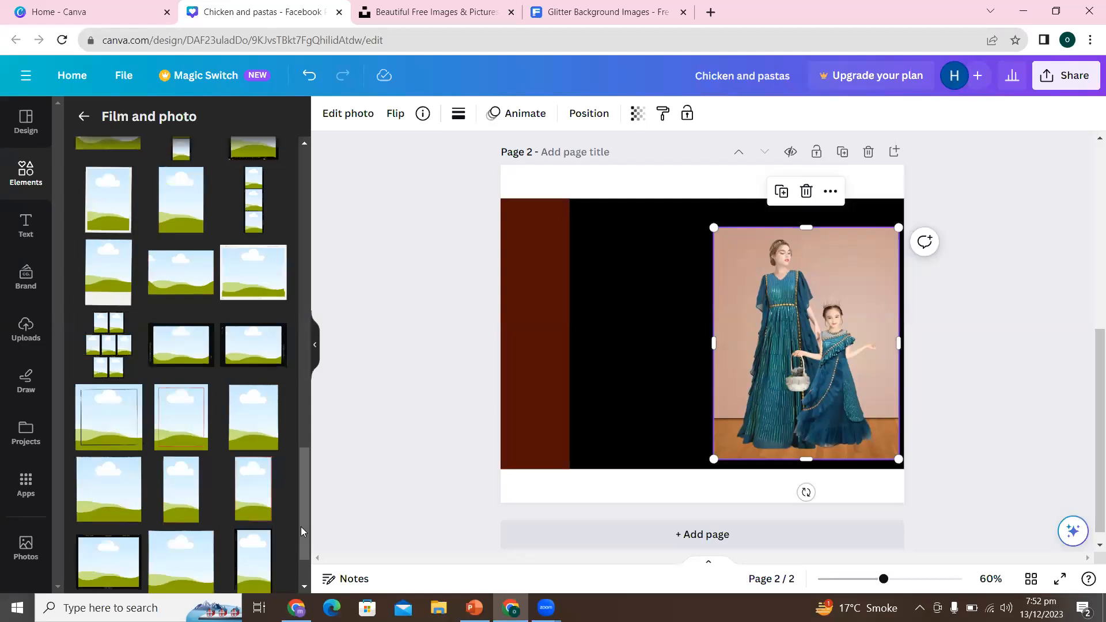
left_click(113, 212)
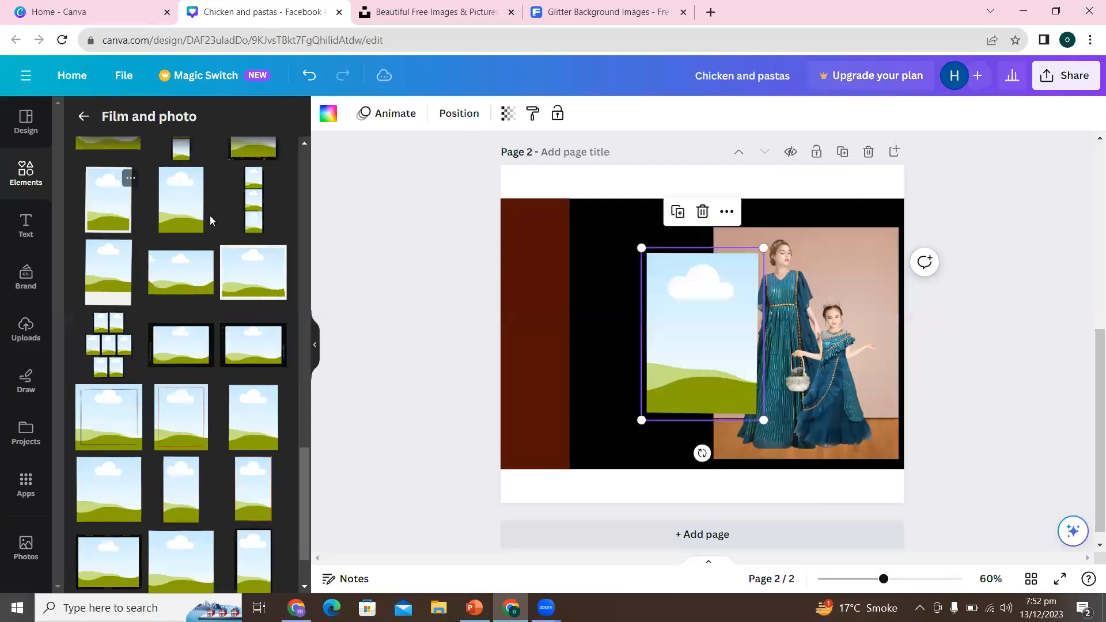
left_click_drag(668, 358, 530, 354)
left_click(365, 349)
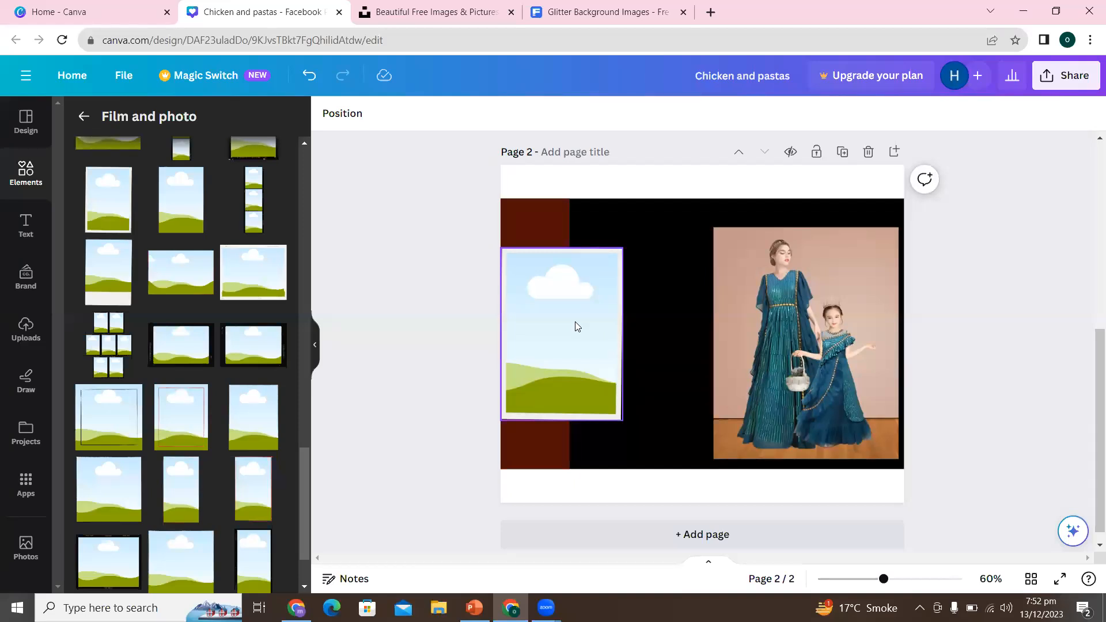
- Fill the frame with the teal-dress photo and enlarge it, keeping it at the left edge and vertically centred on the black area
left_click(577, 327)
left_click_drag(828, 282, 594, 292)
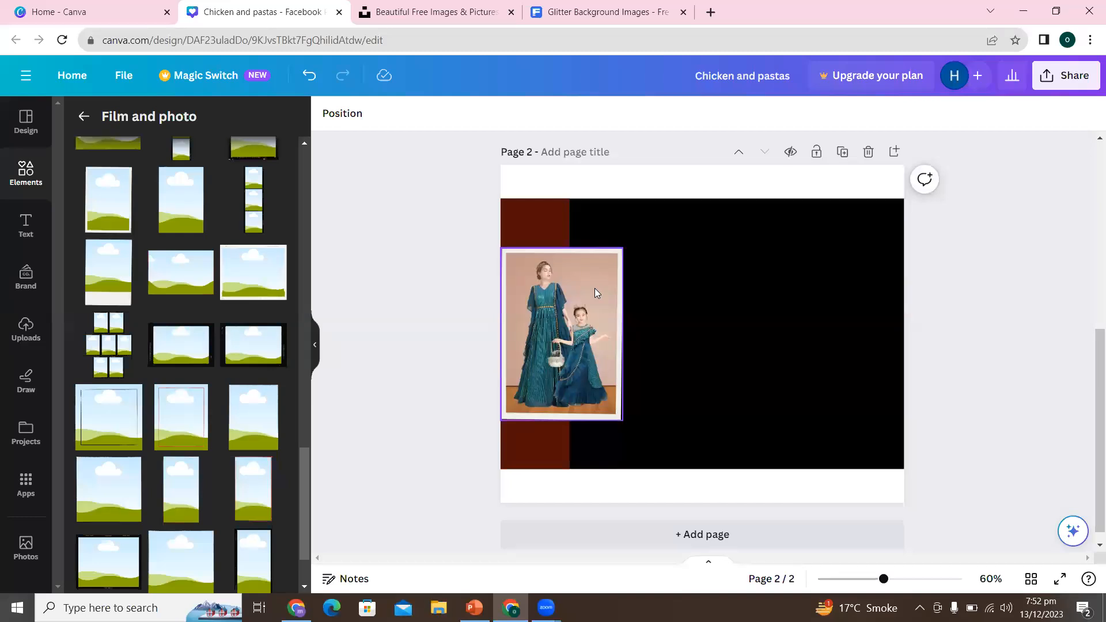
left_click(594, 288)
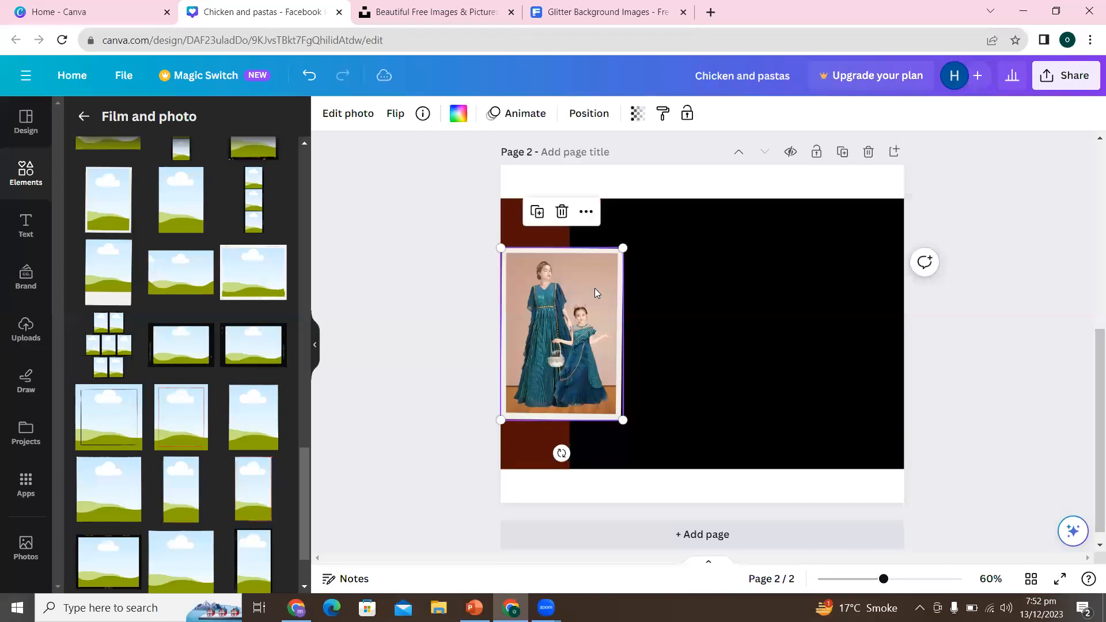
left_click_drag(621, 246, 656, 225)
left_click_drag(597, 268, 597, 280)
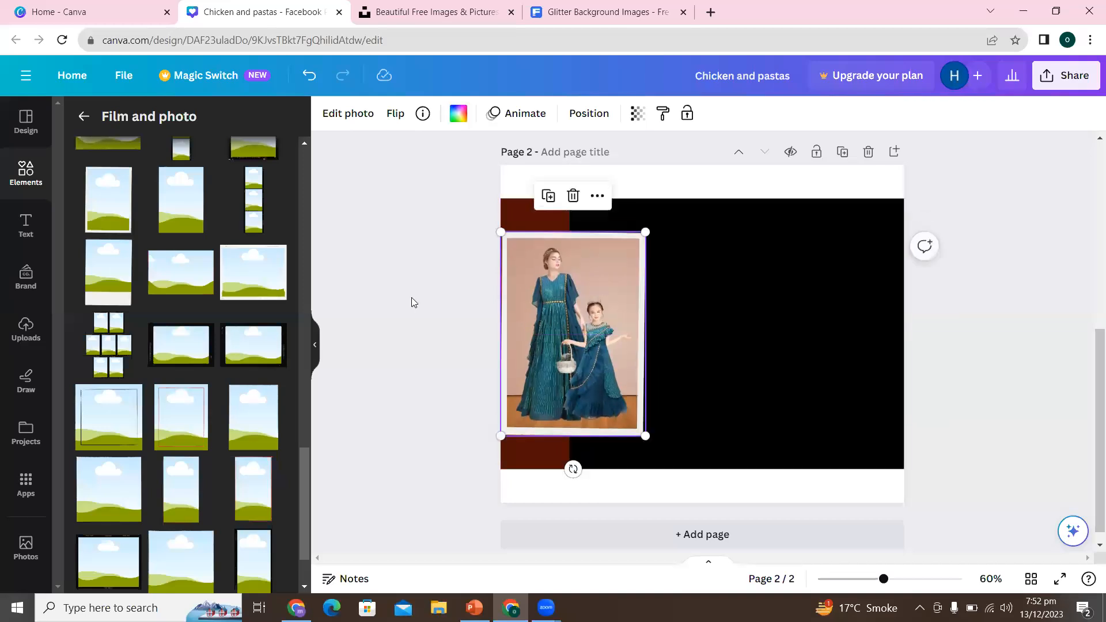
left_click(362, 299)
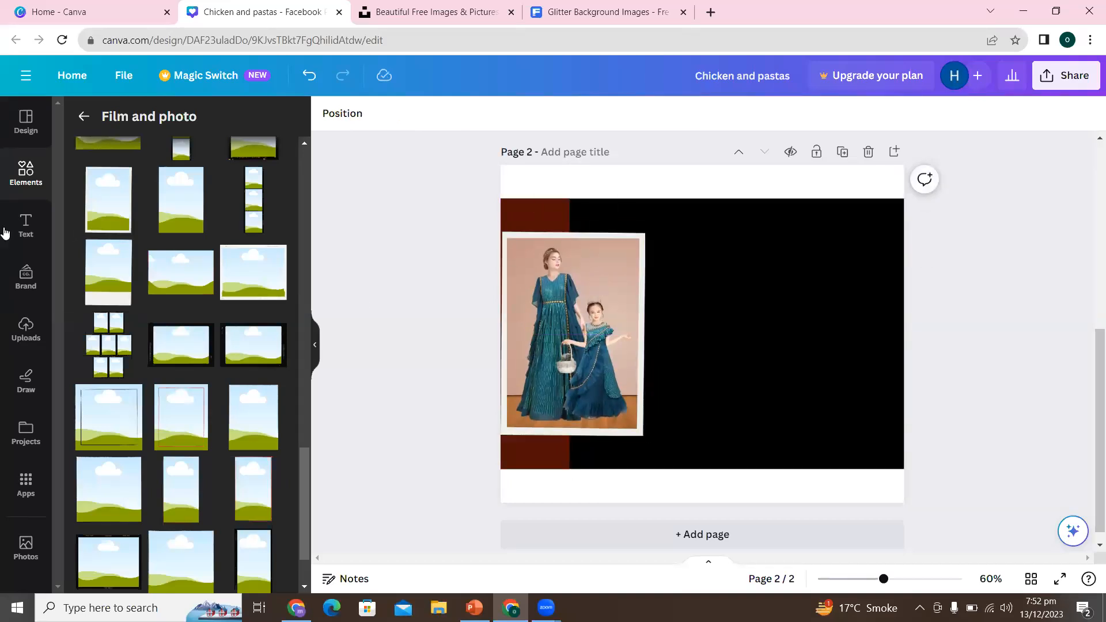
- Add a default heading, shrink it to font size 51.9 and centre it in the white band above the black area
left_click(23, 225)
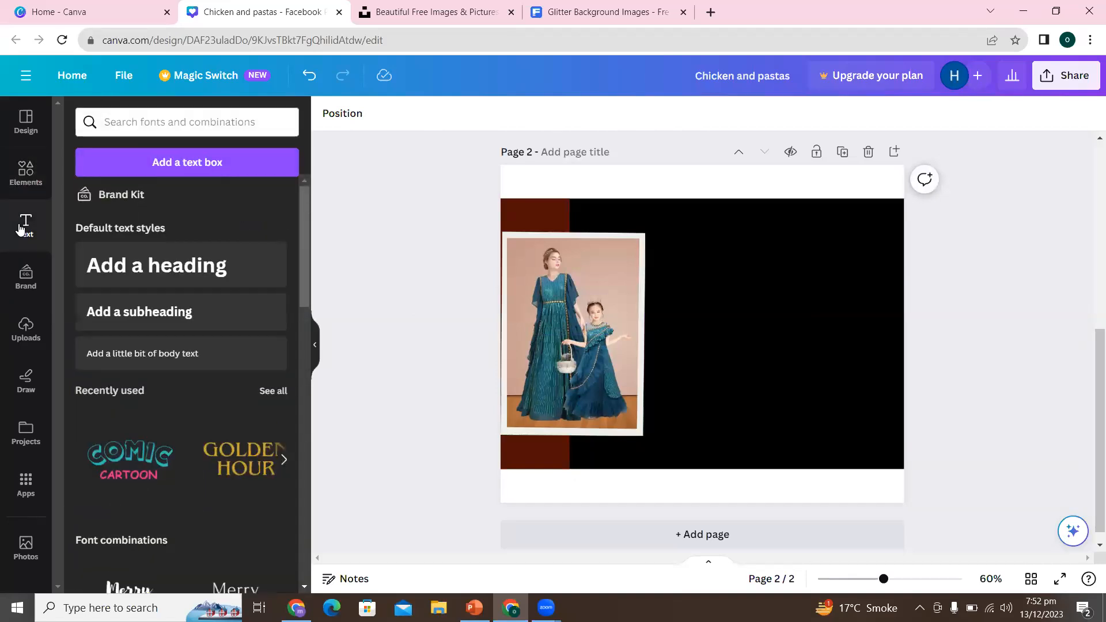
left_click(189, 271)
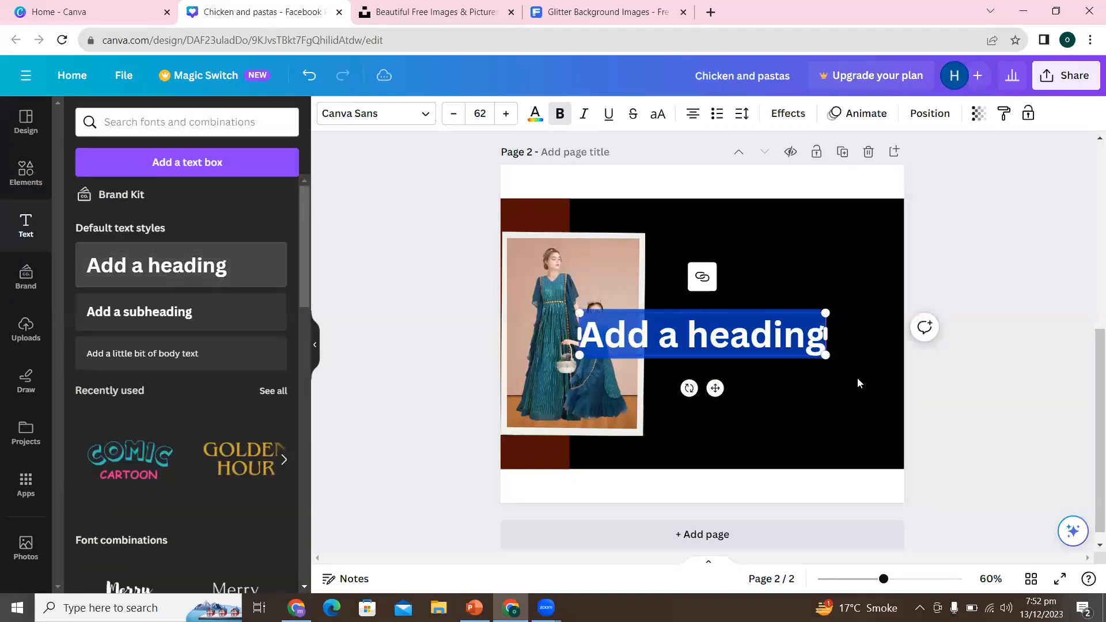
left_click(827, 403)
left_click_drag(732, 316, 725, 195)
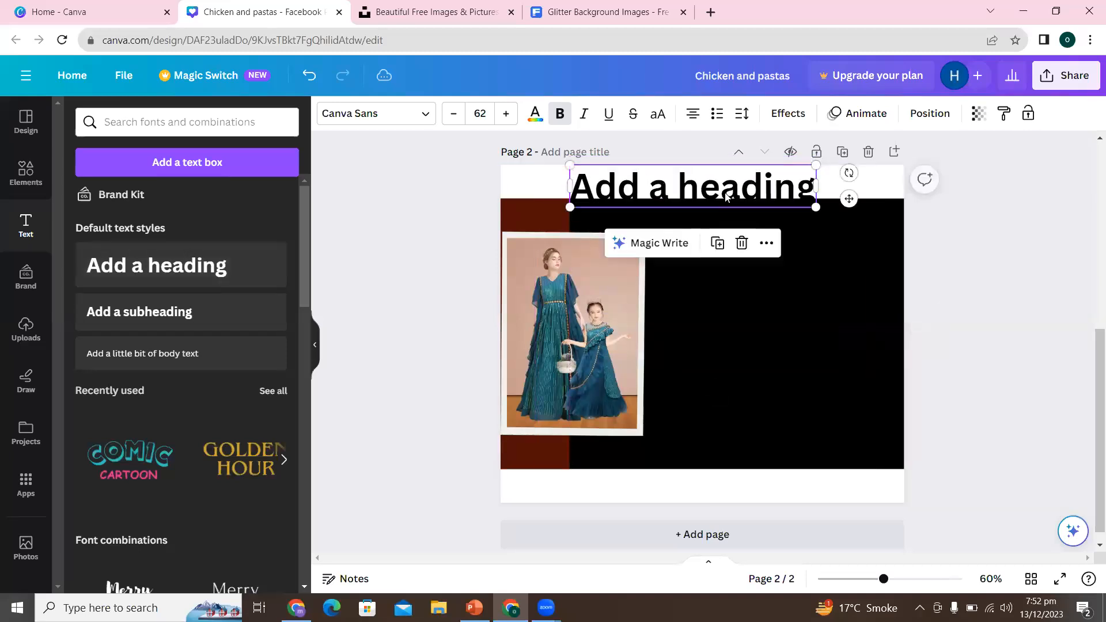
left_click_drag(817, 208, 755, 187)
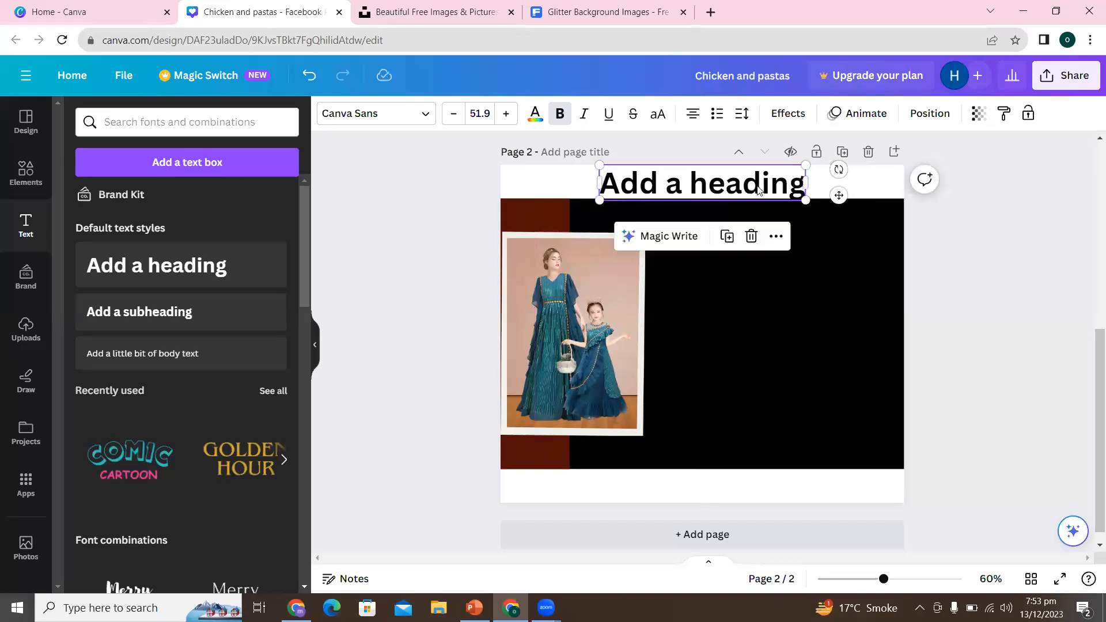
- Replace the placeholder heading text with "Style Studio"
double_click(661, 182)
left_click(661, 181)
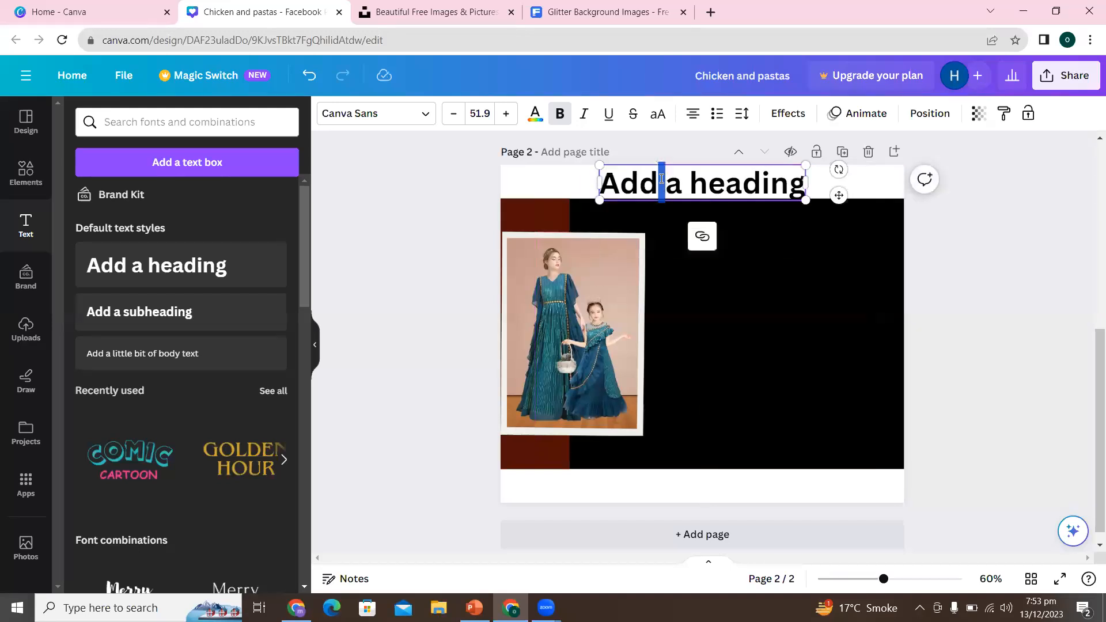
triple_click(662, 179)
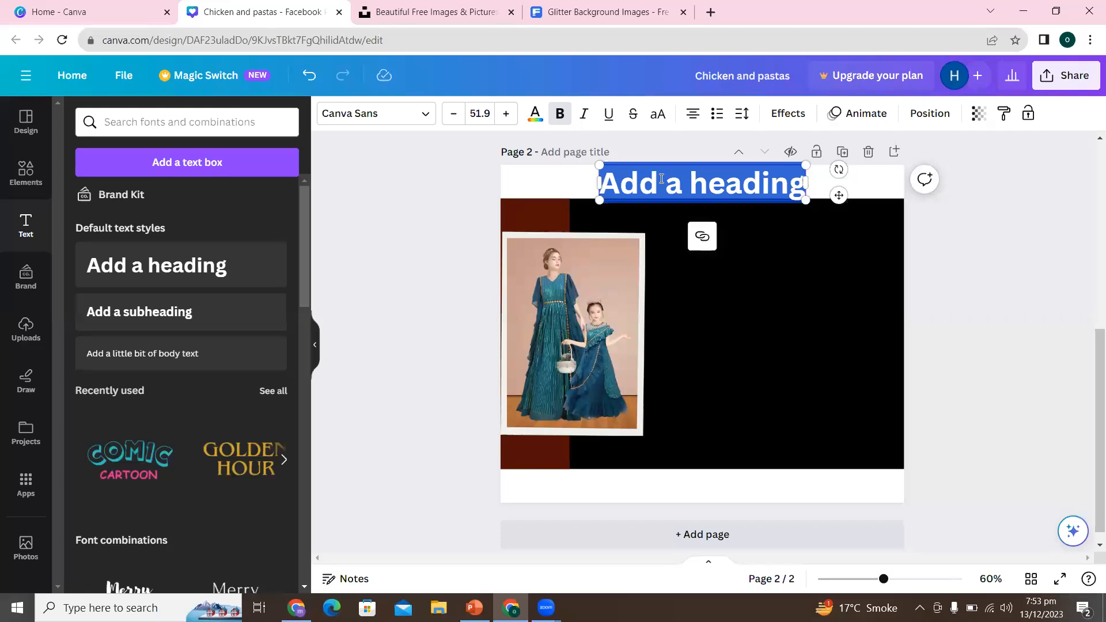
type("Sty")
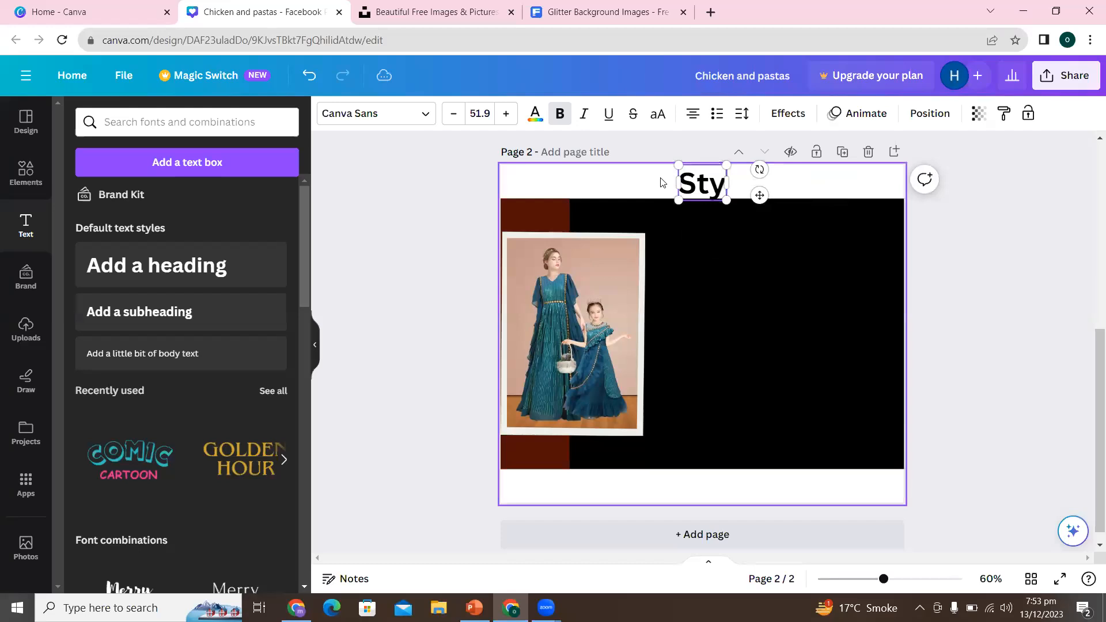
type("le Stu")
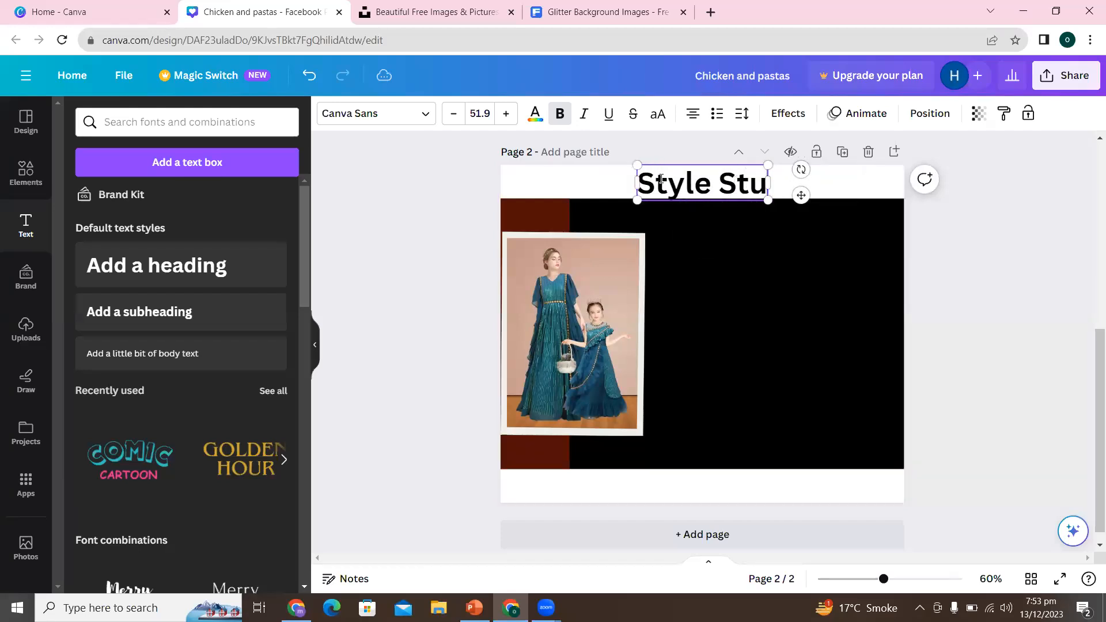
type("dio")
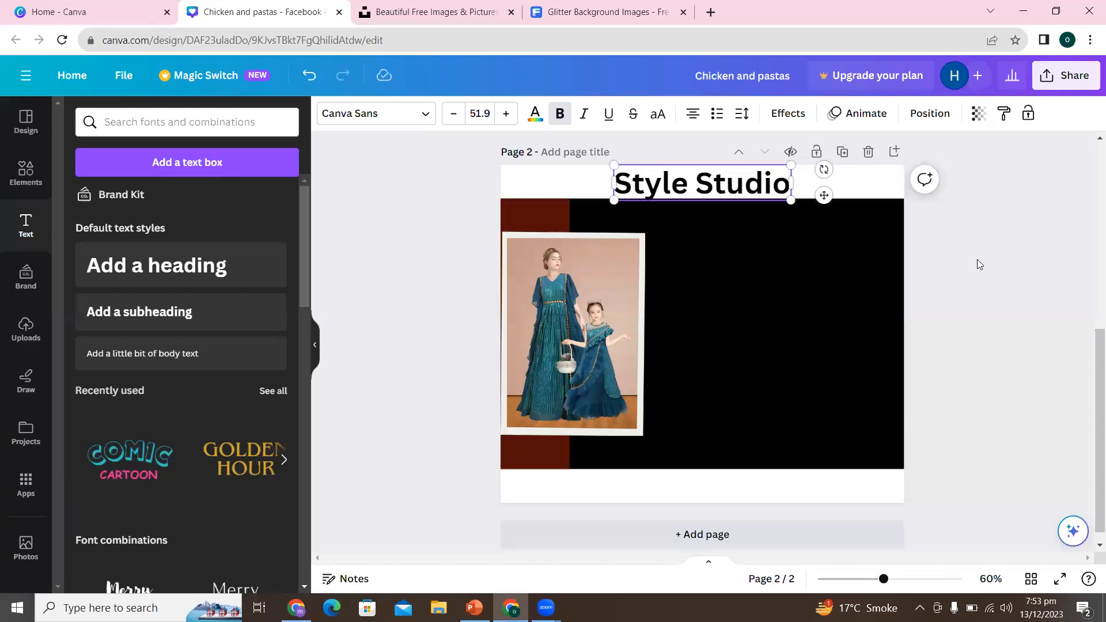
left_click(979, 264)
- Duplicate the "Style Studio" heading and centre the copy in the white band below the black area
left_click(709, 186)
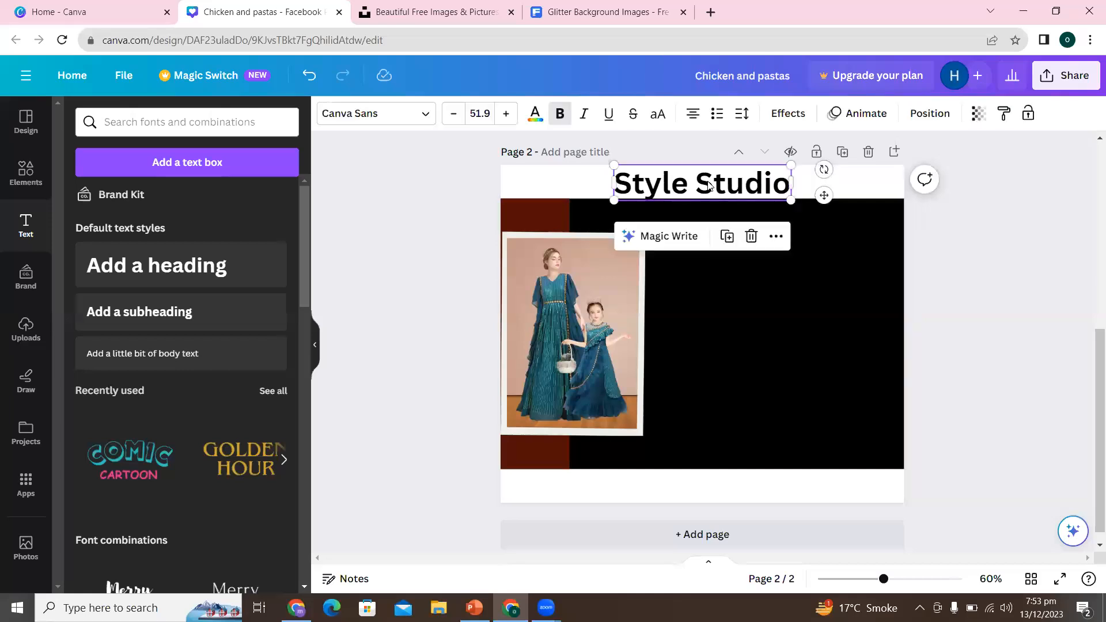
left_click(693, 493)
key("ctrl+v")
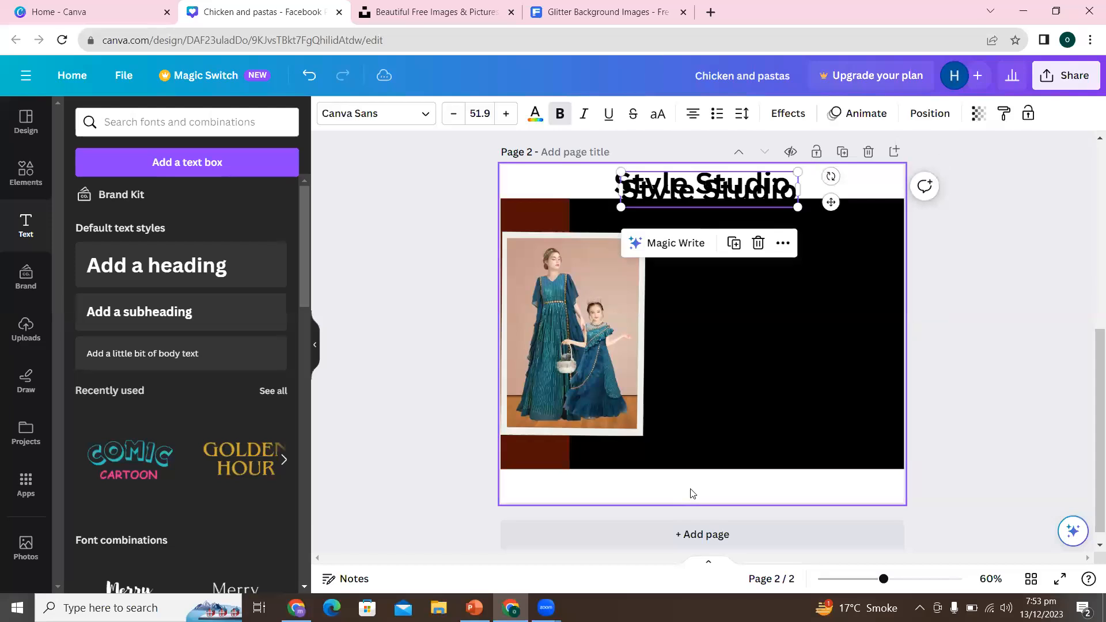
left_click_drag(703, 194, 694, 474)
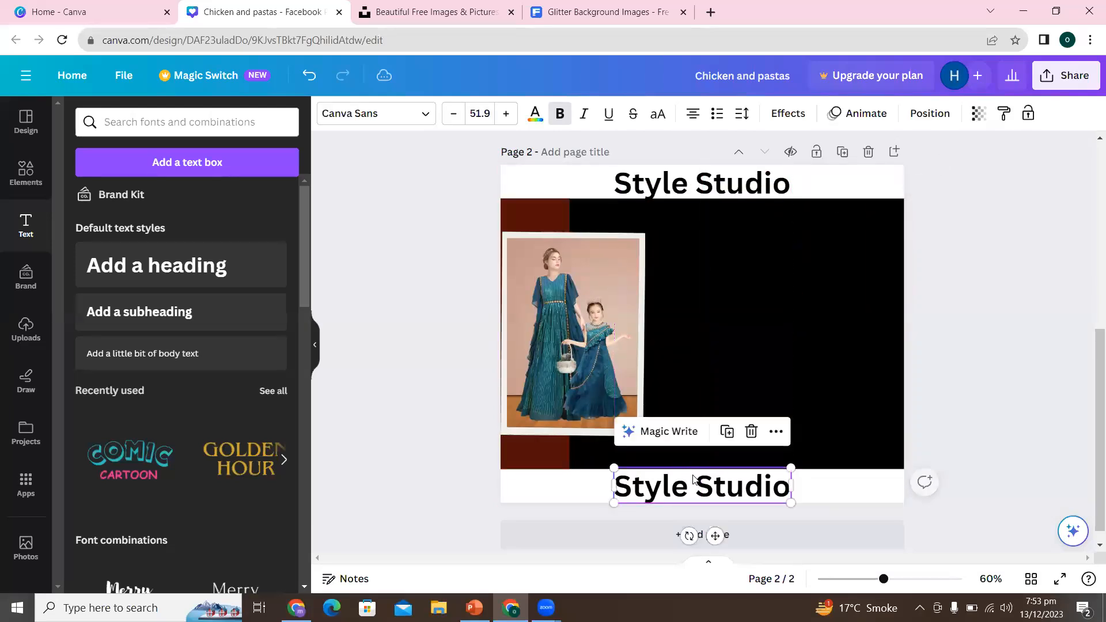
left_click(750, 491)
double_click(750, 491)
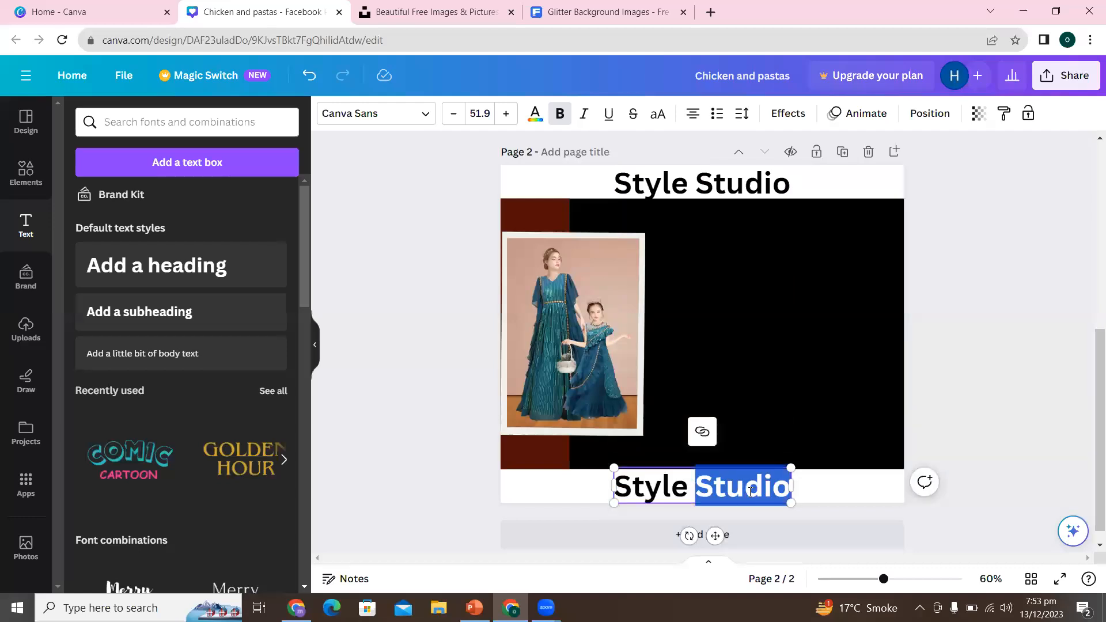
triple_click(750, 490)
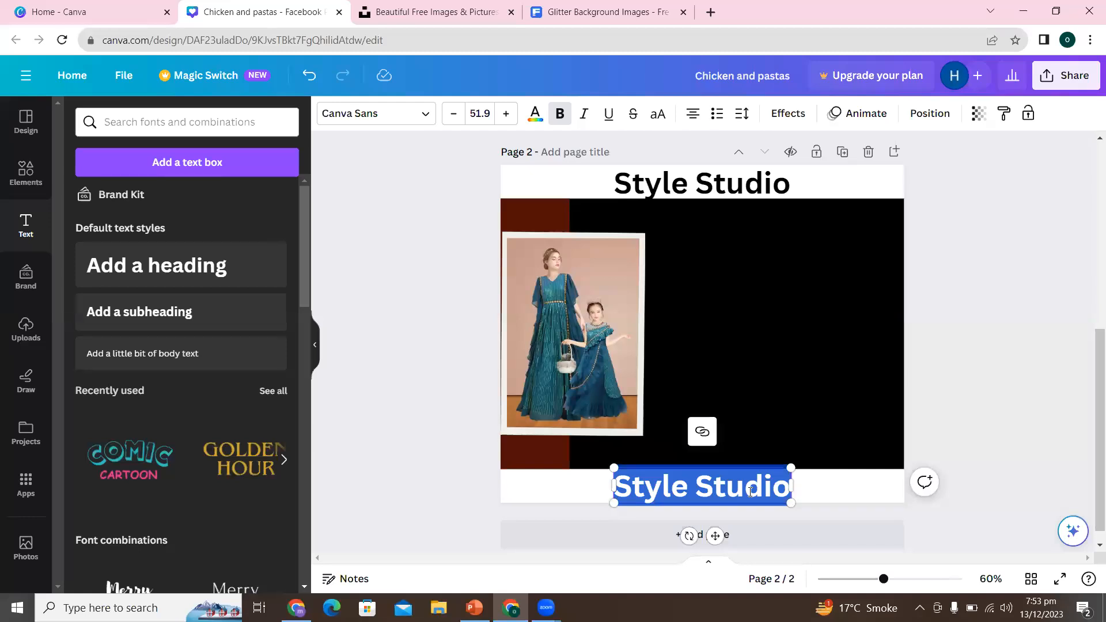
type("www.")
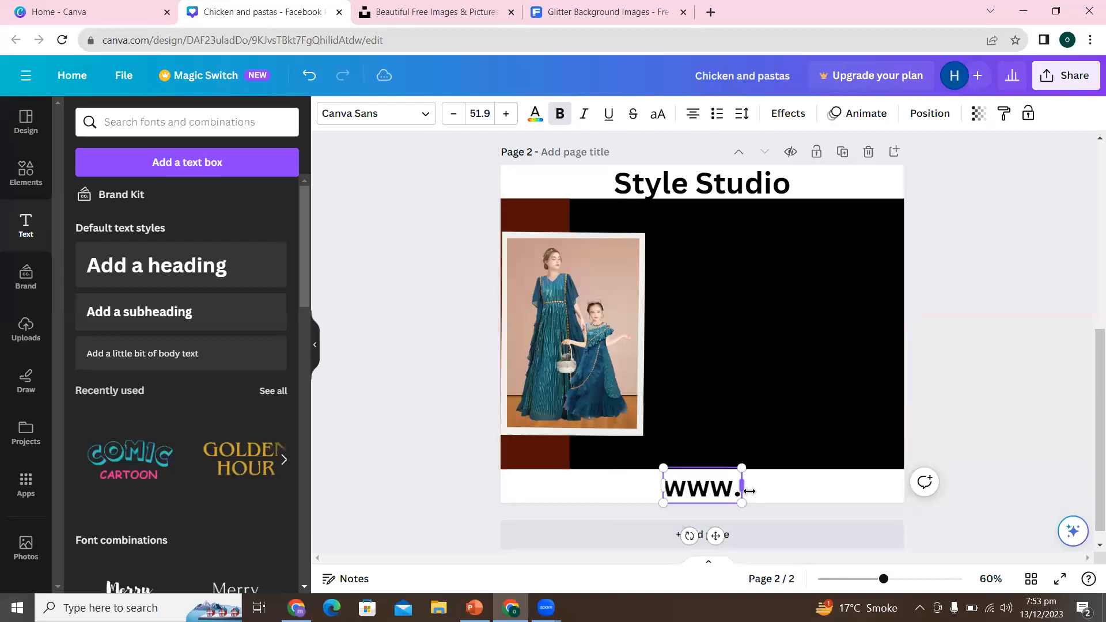
type("stylestudio.conm")
key("BackSpace")
key("BackSpace")
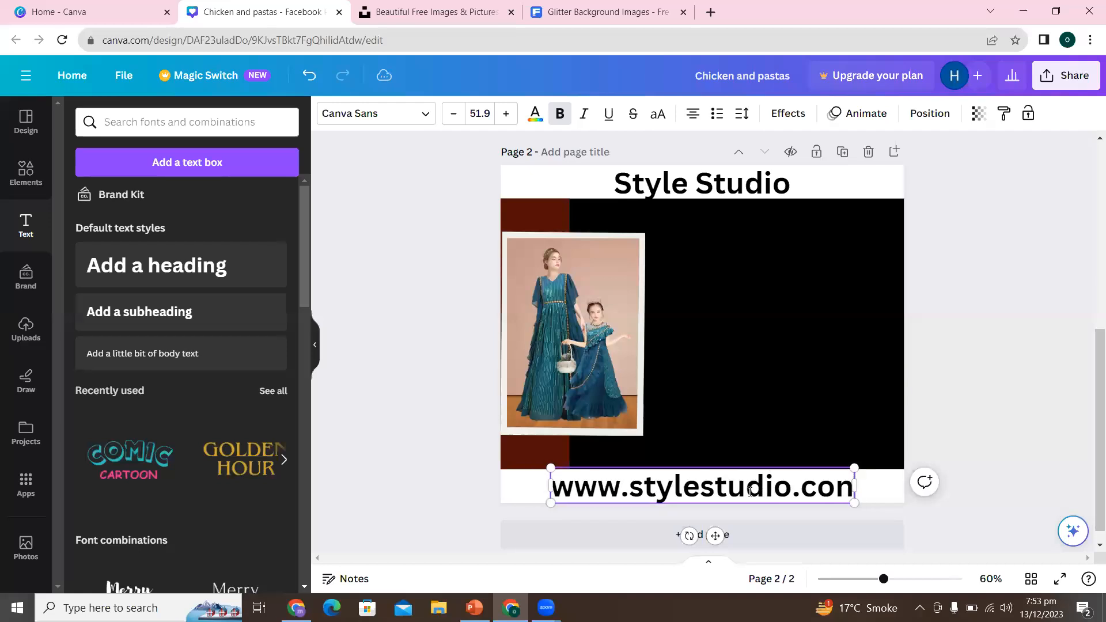
type("m")
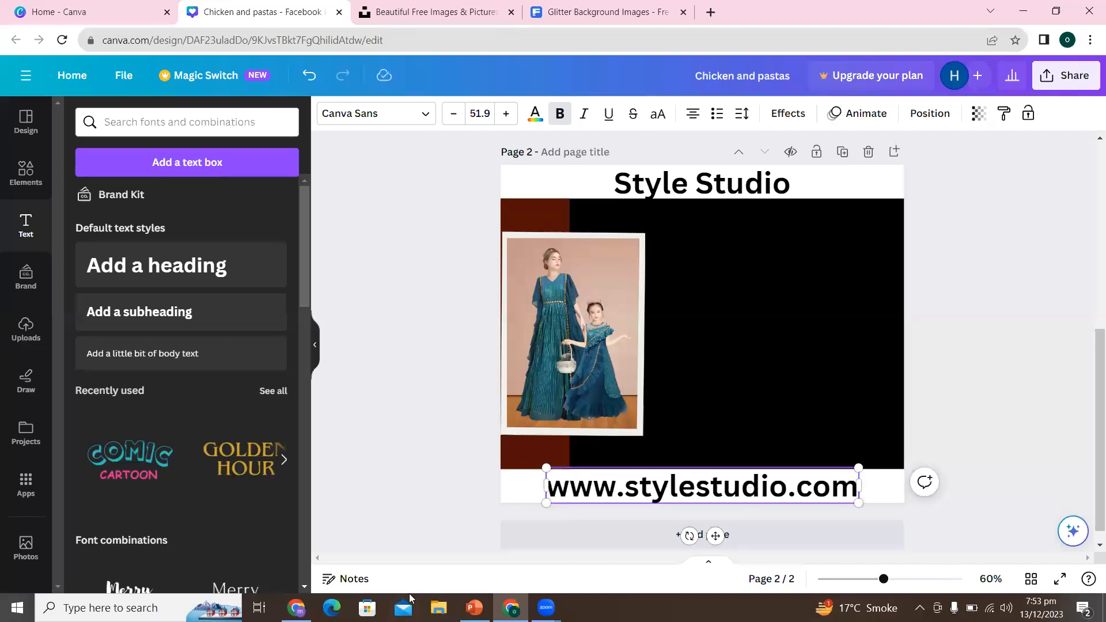
left_click(987, 400)
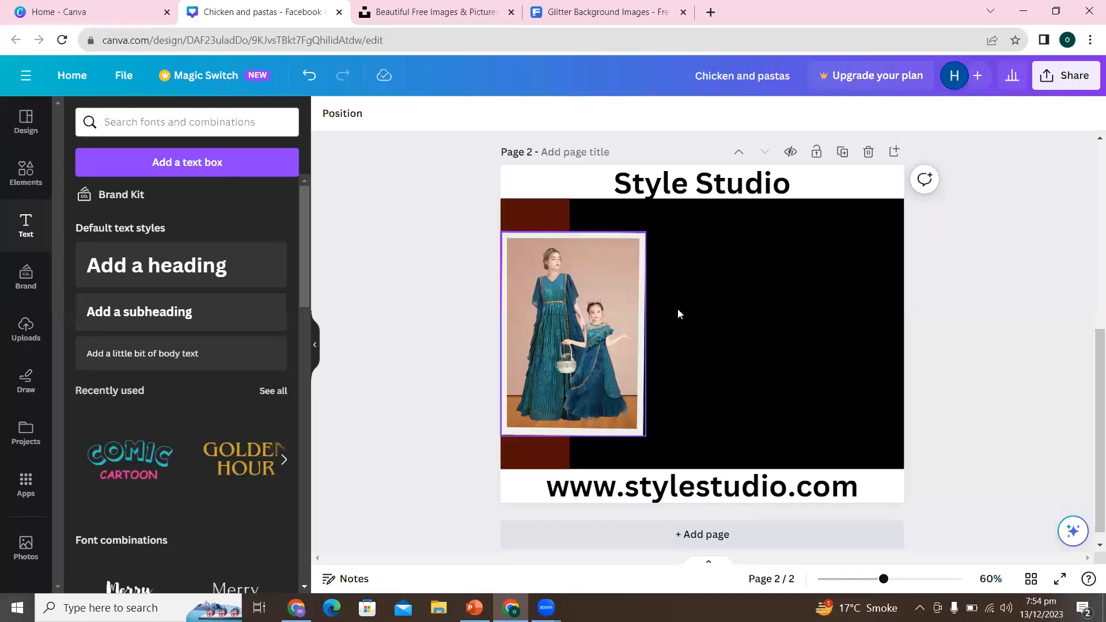
- Try the tan #dca46f and the light beige document colours on the photo frame
left_click(523, 243)
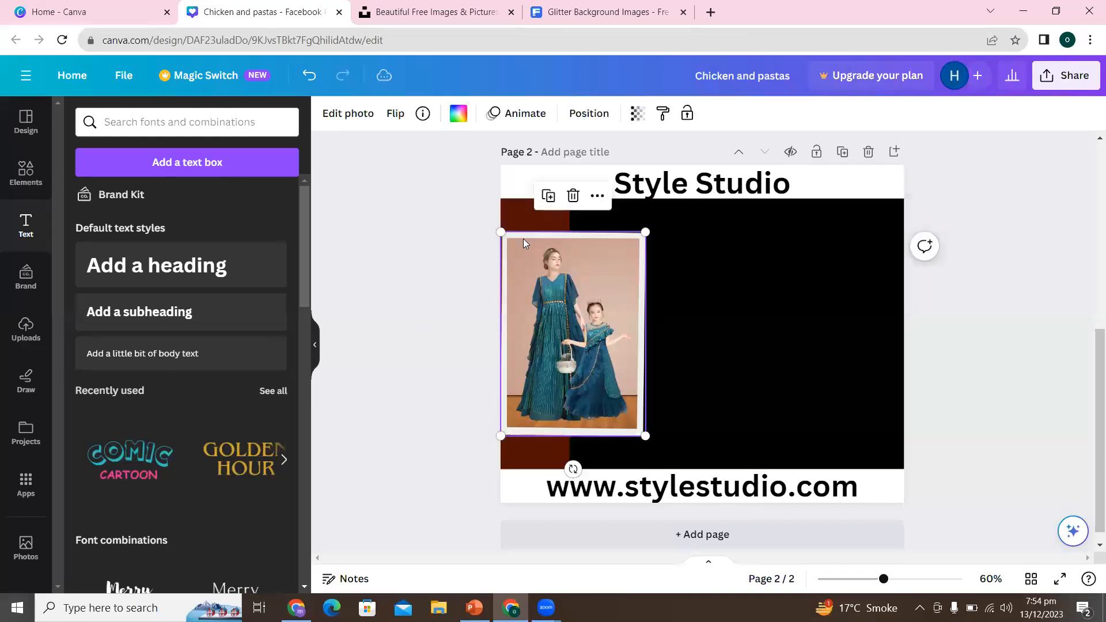
left_click(459, 115)
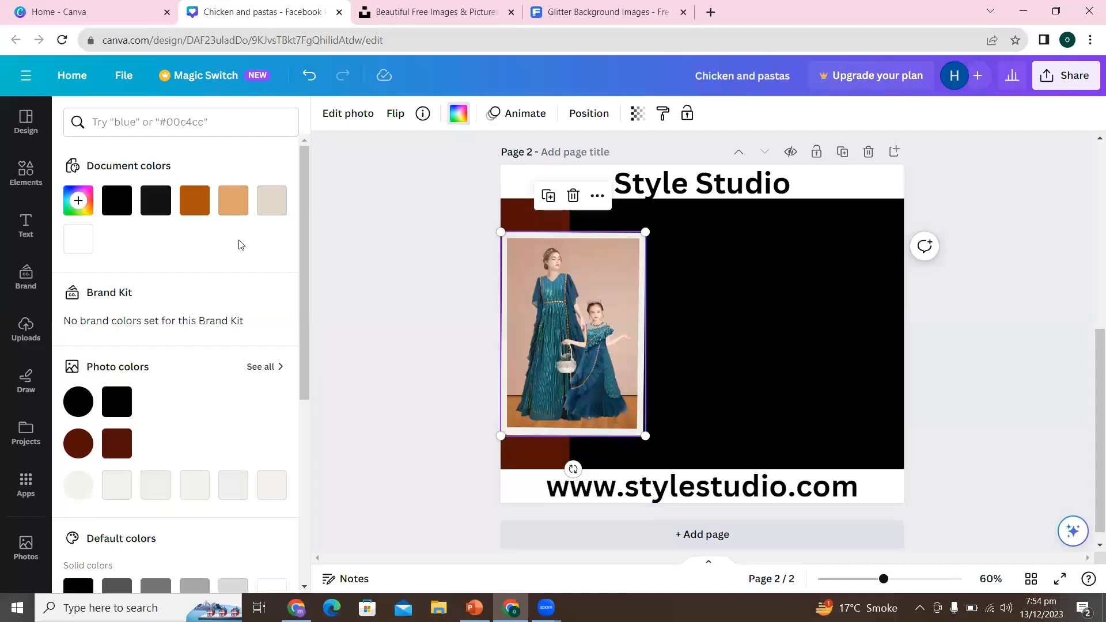
left_click(236, 201)
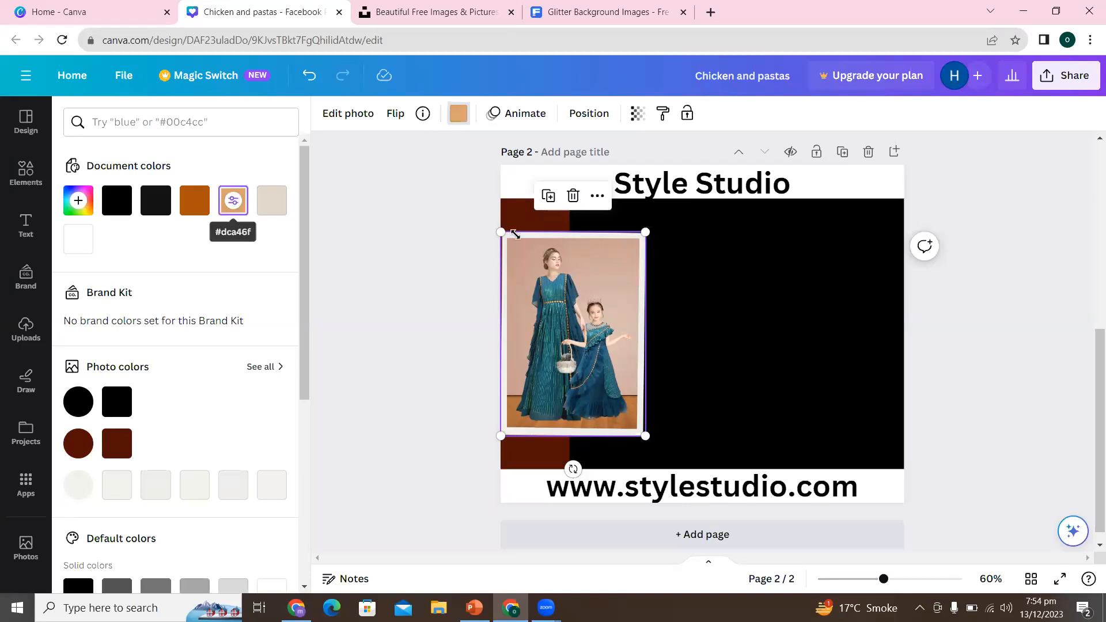
left_click(273, 198)
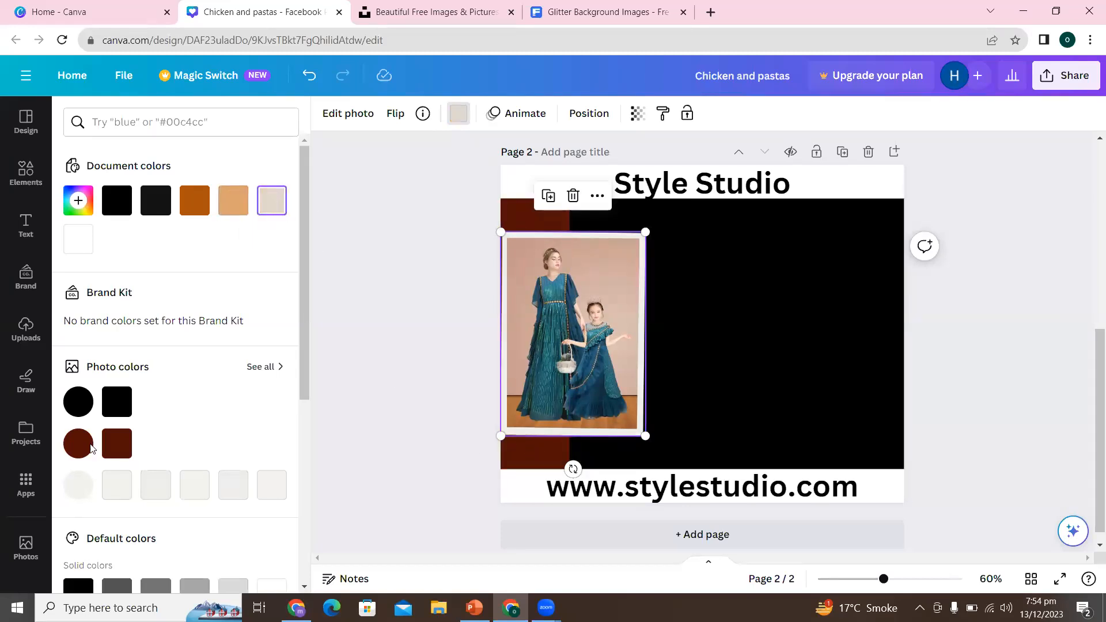
left_click(404, 313)
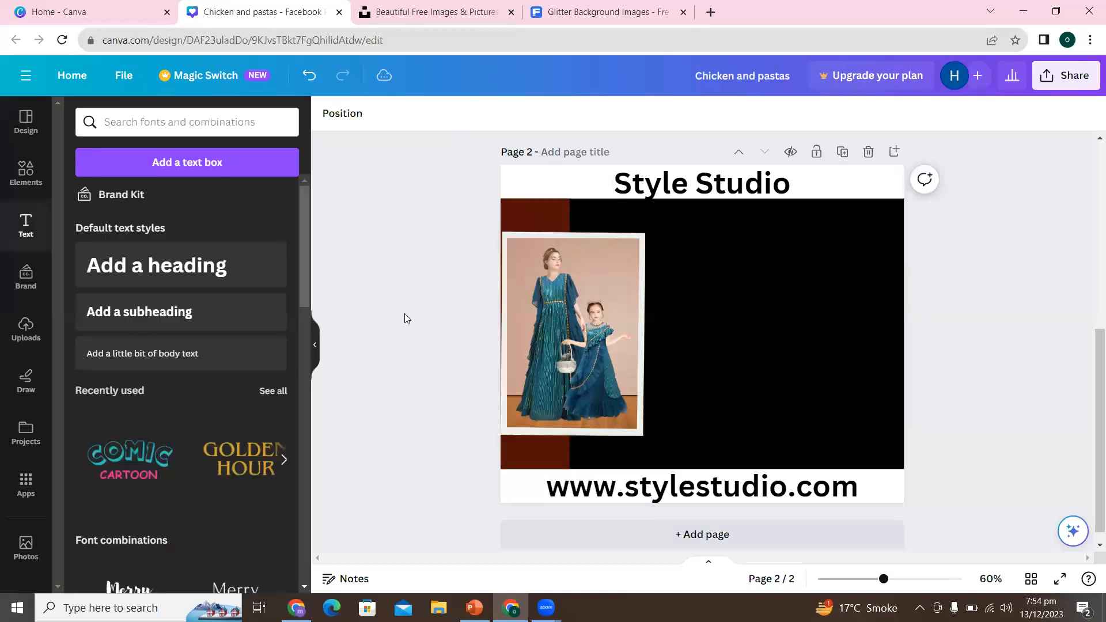
- Set the photo frame's colour to the tan document colour #dca46f
left_click(537, 286)
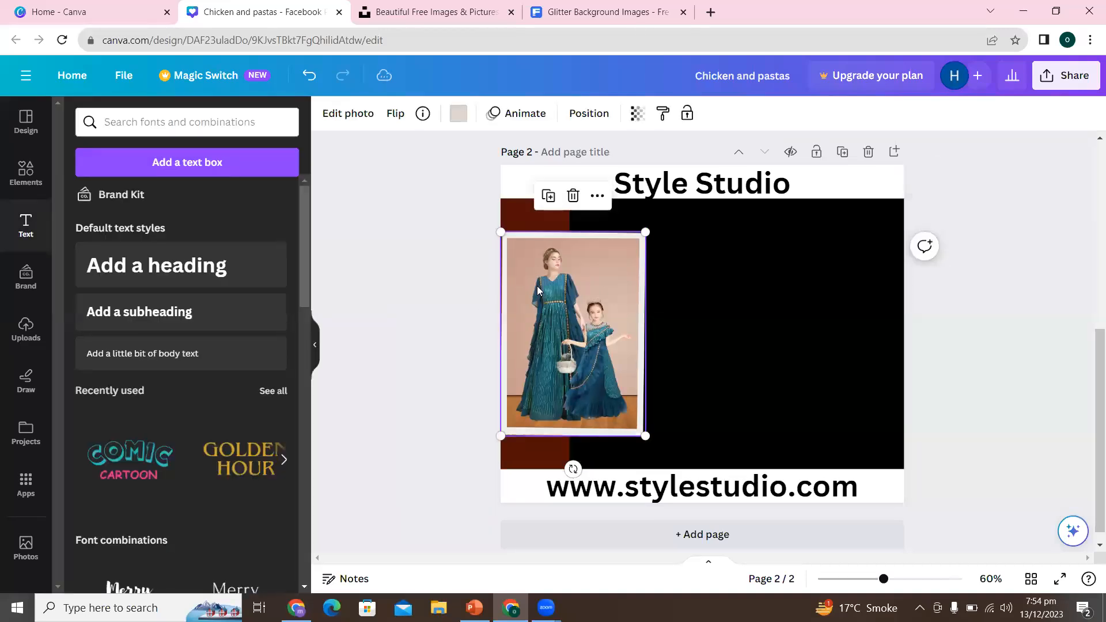
left_click(460, 115)
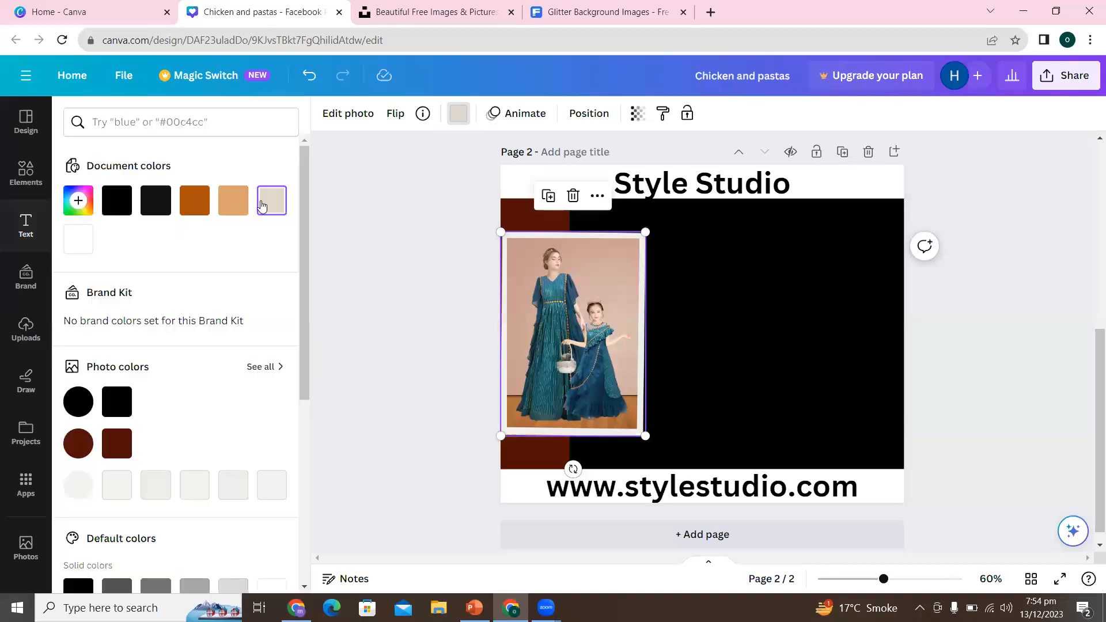
left_click(245, 208)
left_click(245, 208)
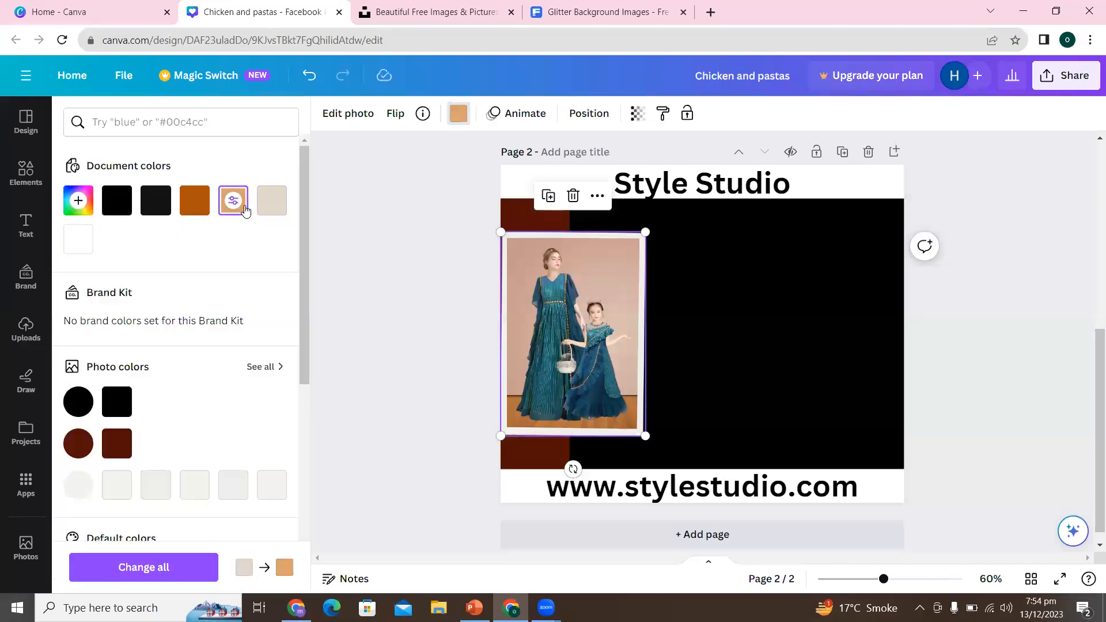
left_click(379, 259)
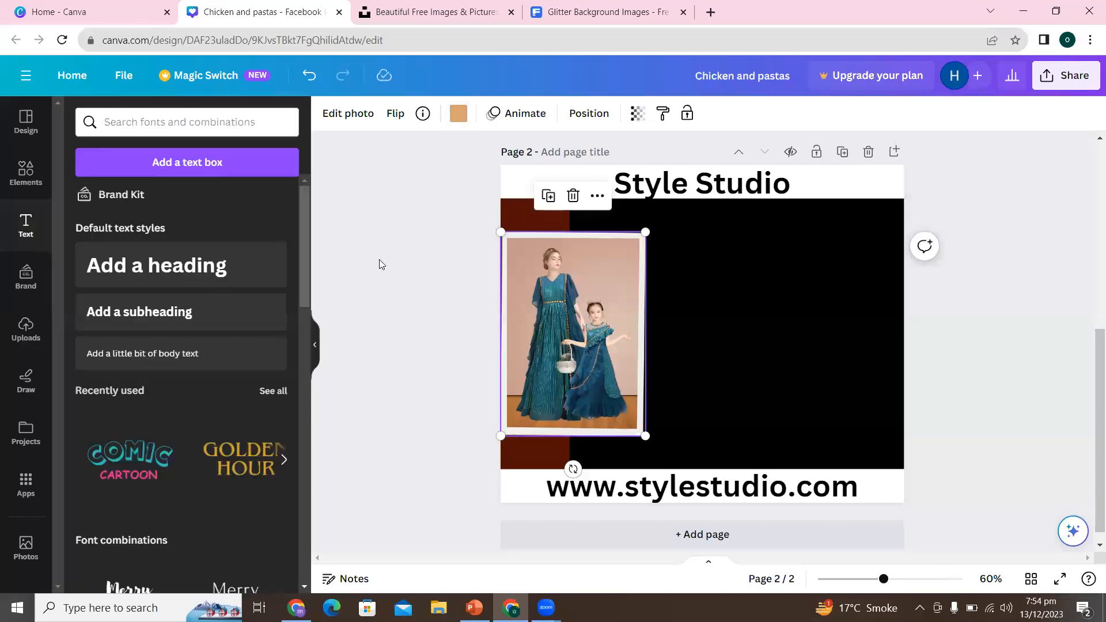
left_click(379, 265)
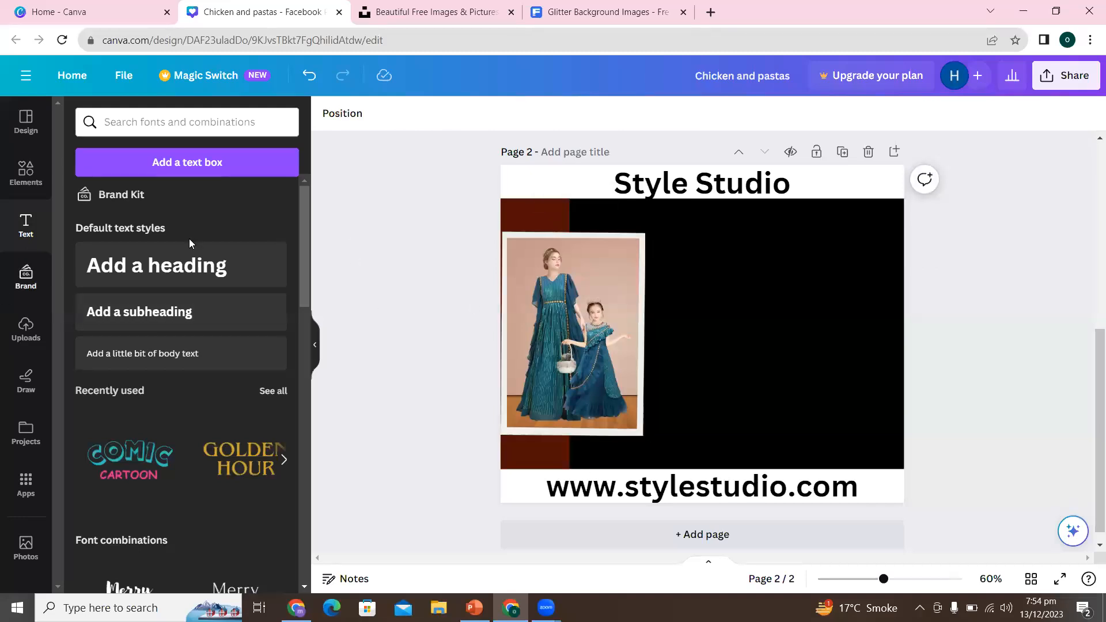
- Search the elements library for "cloud" and limit the results to graphics
left_click(25, 182)
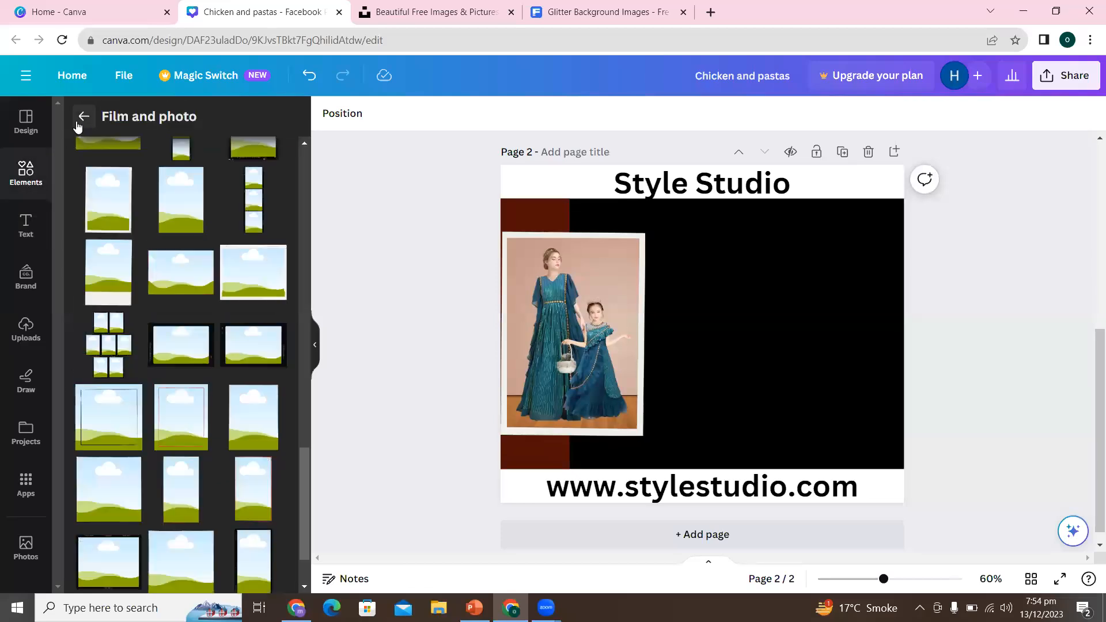
left_click(83, 116)
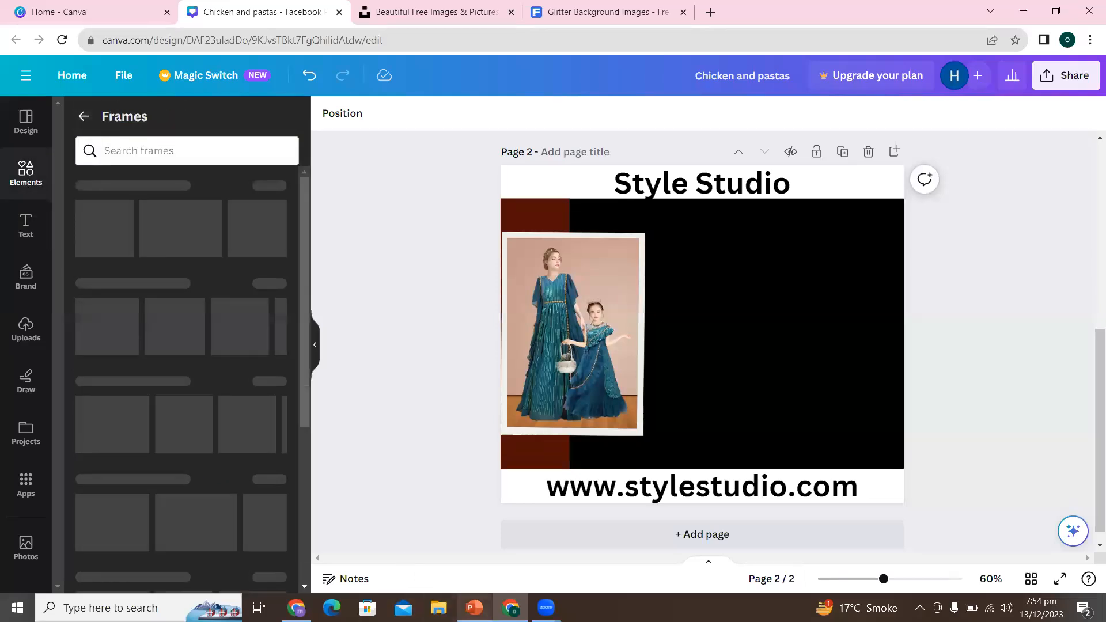
left_click(84, 116)
left_click(84, 111)
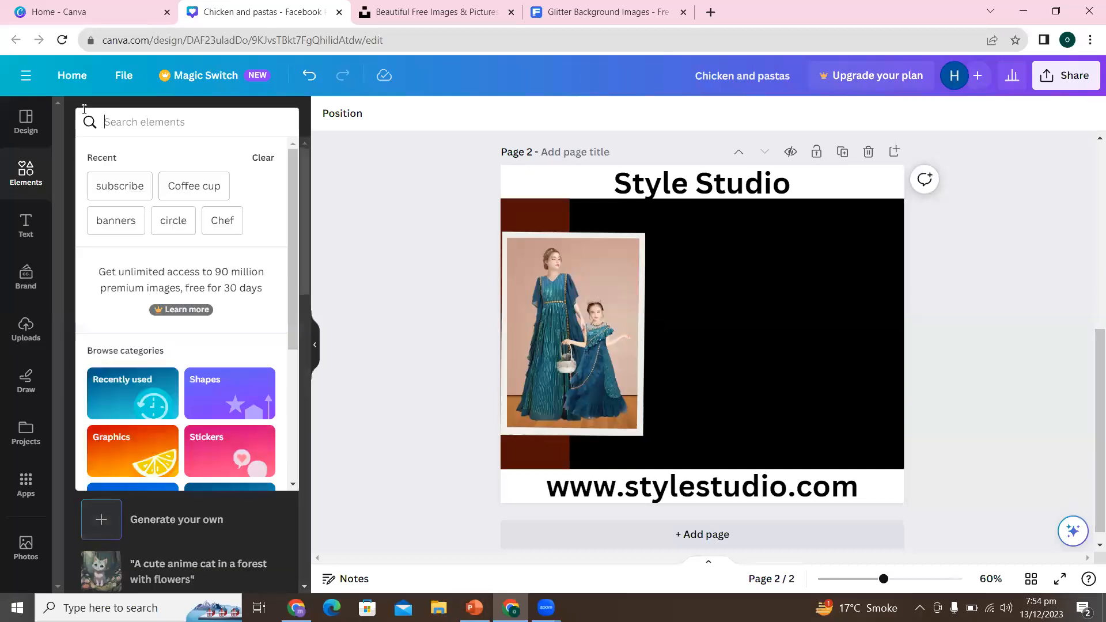
left_click(345, 239)
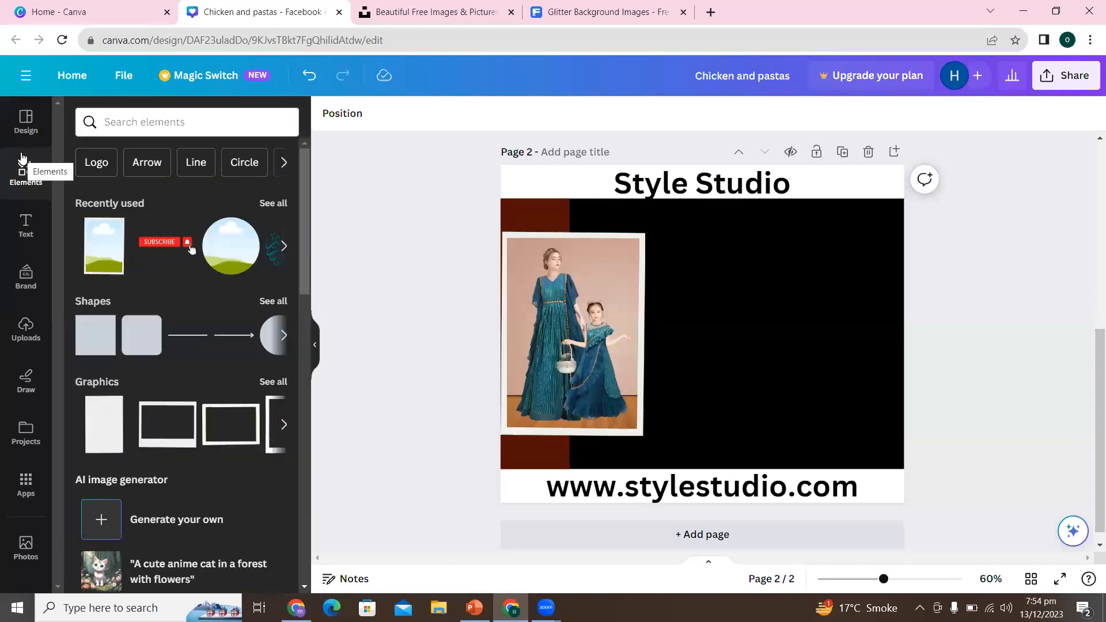
left_click(164, 121)
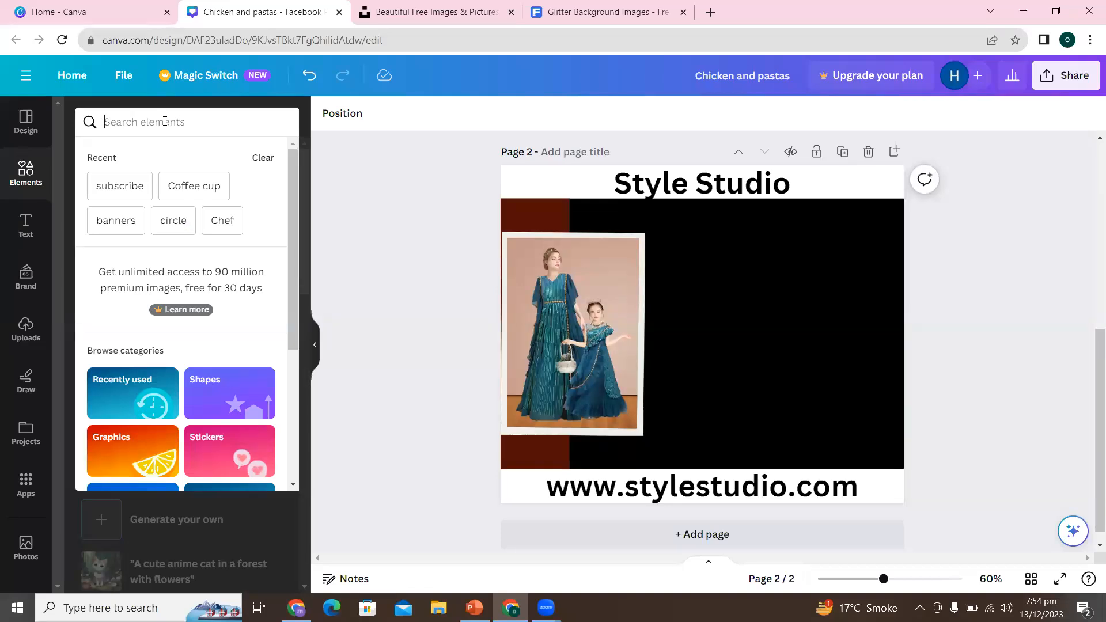
type("cloud")
key("Return")
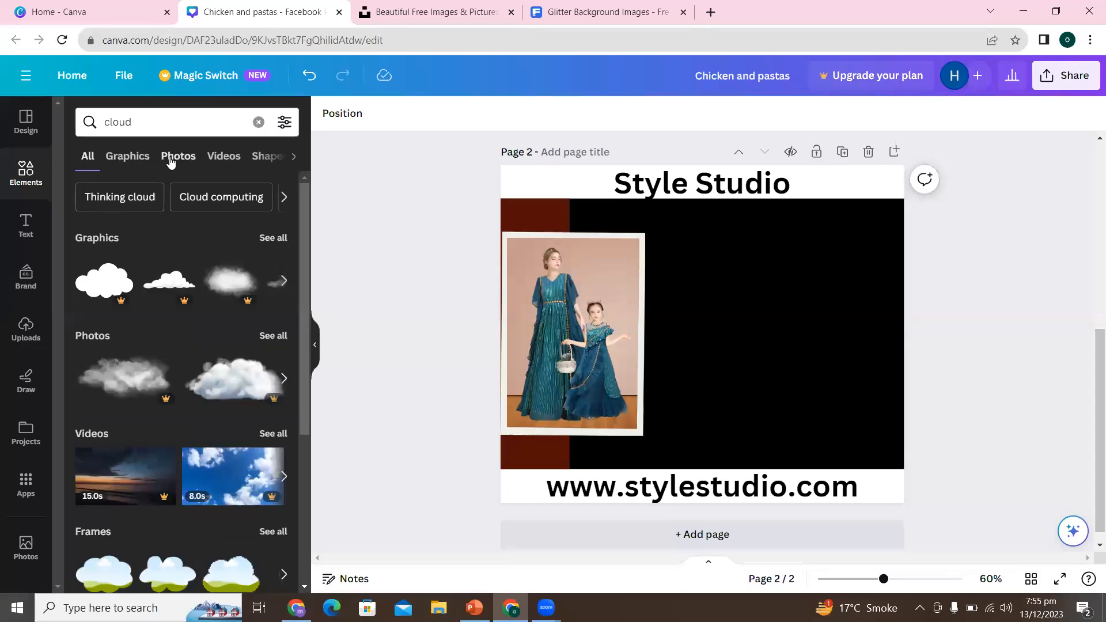
left_click(133, 160)
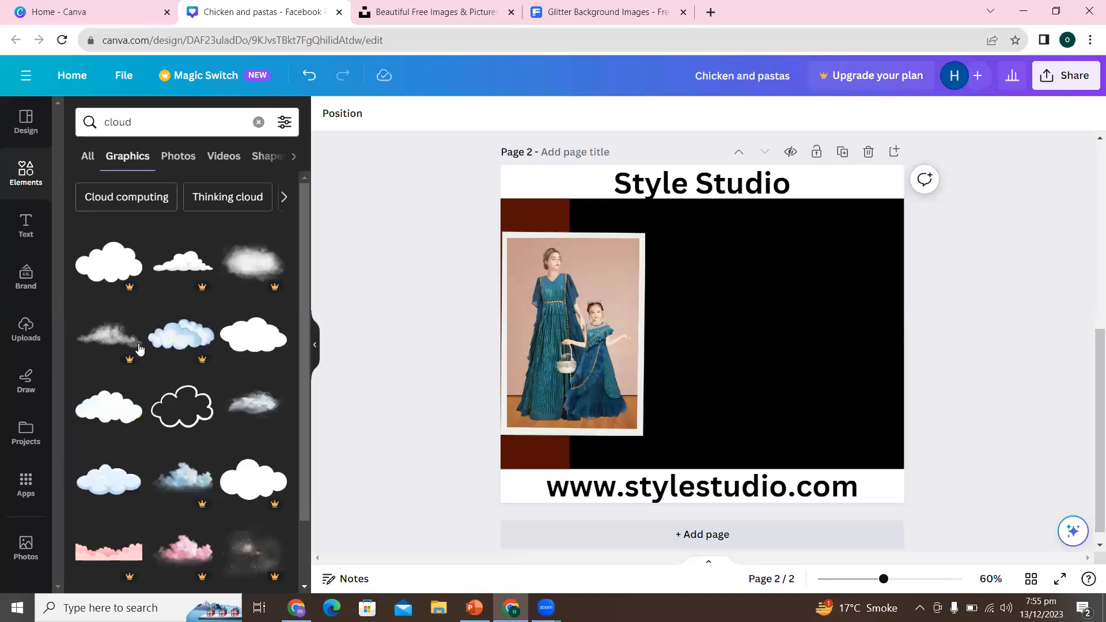
- Insert the white cloud graphic with the yellow outline and place it in the upper-right corner of the black area
left_click_drag(304, 271, 309, 538)
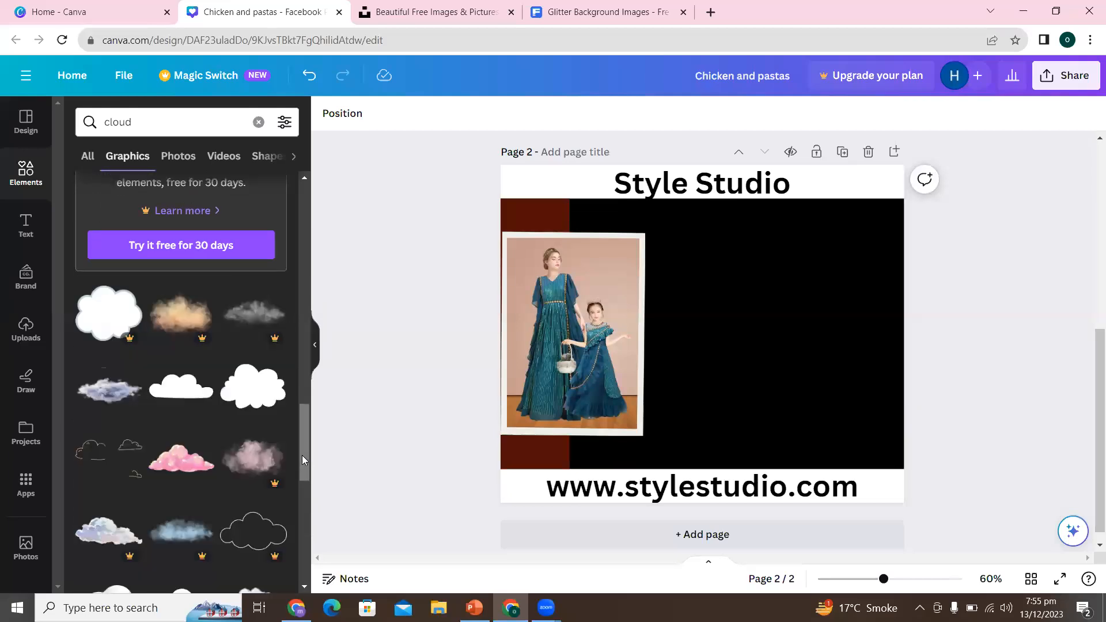
left_click_drag(301, 463, 304, 534)
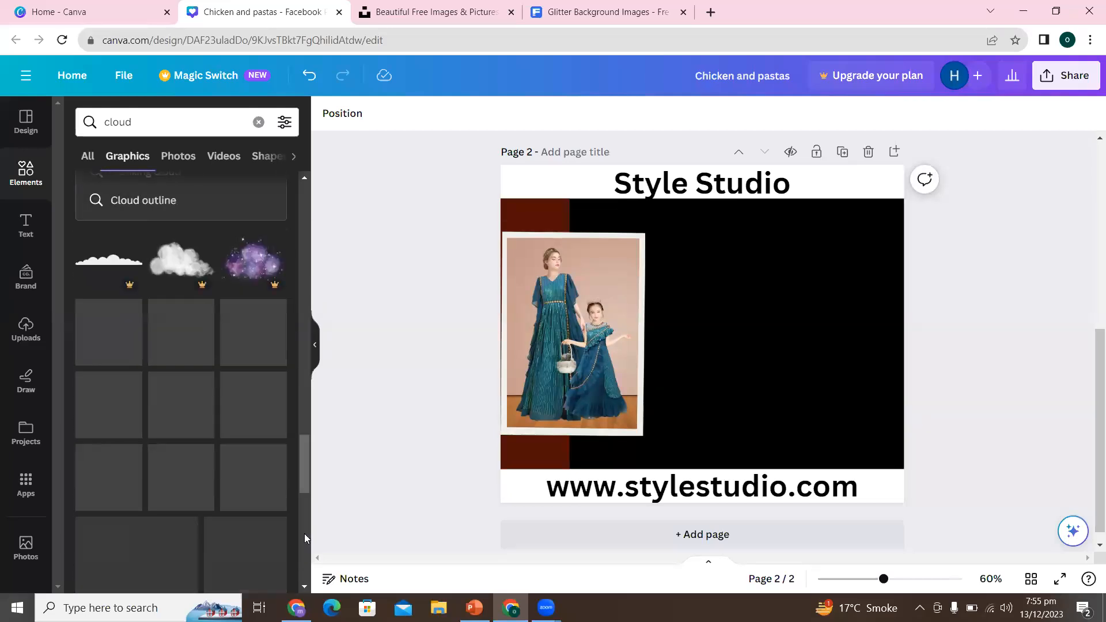
left_click_drag(303, 492, 320, 556)
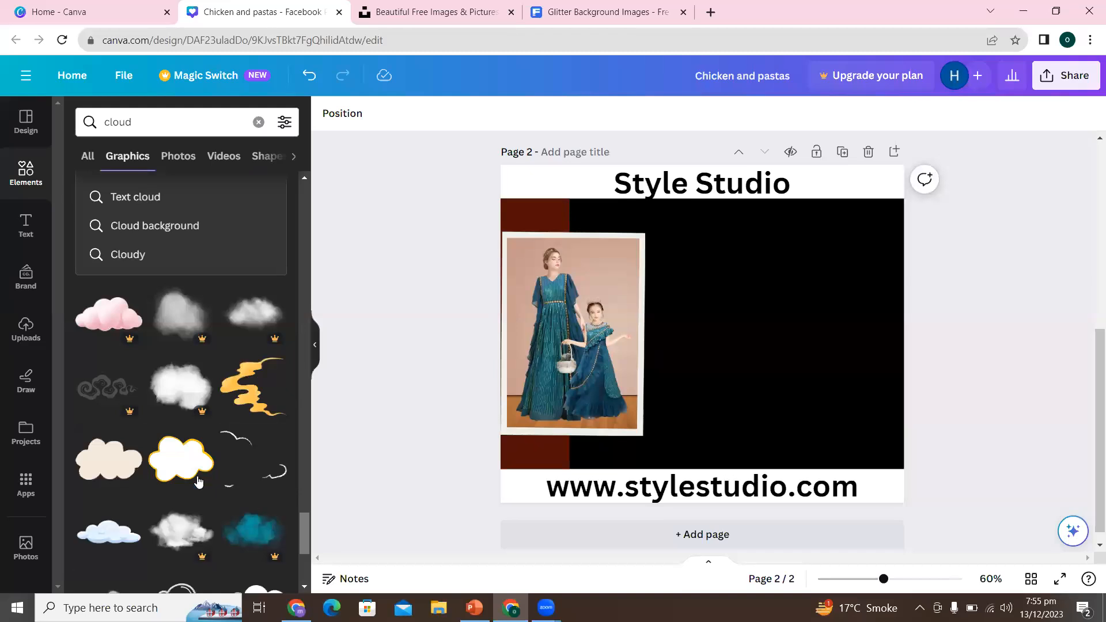
left_click(189, 470)
left_click_drag(711, 345, 829, 270)
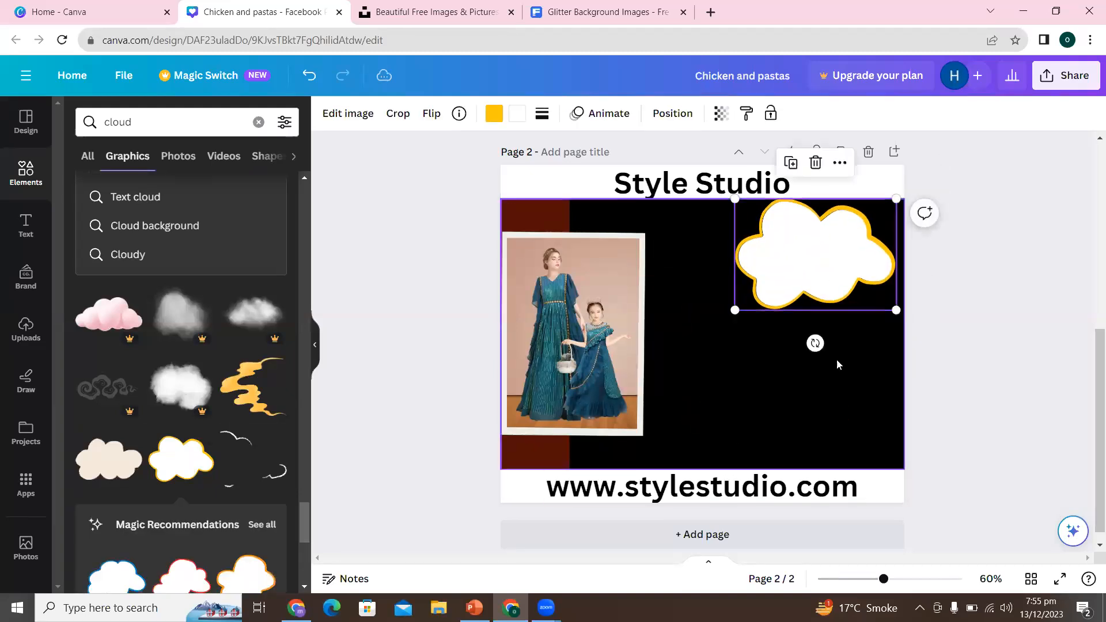
- Rotate the cloud slightly clockwise, shift it to the black area's right edge and enlarge it a little
left_click_drag(815, 344, 768, 366)
left_click_drag(800, 257, 820, 268)
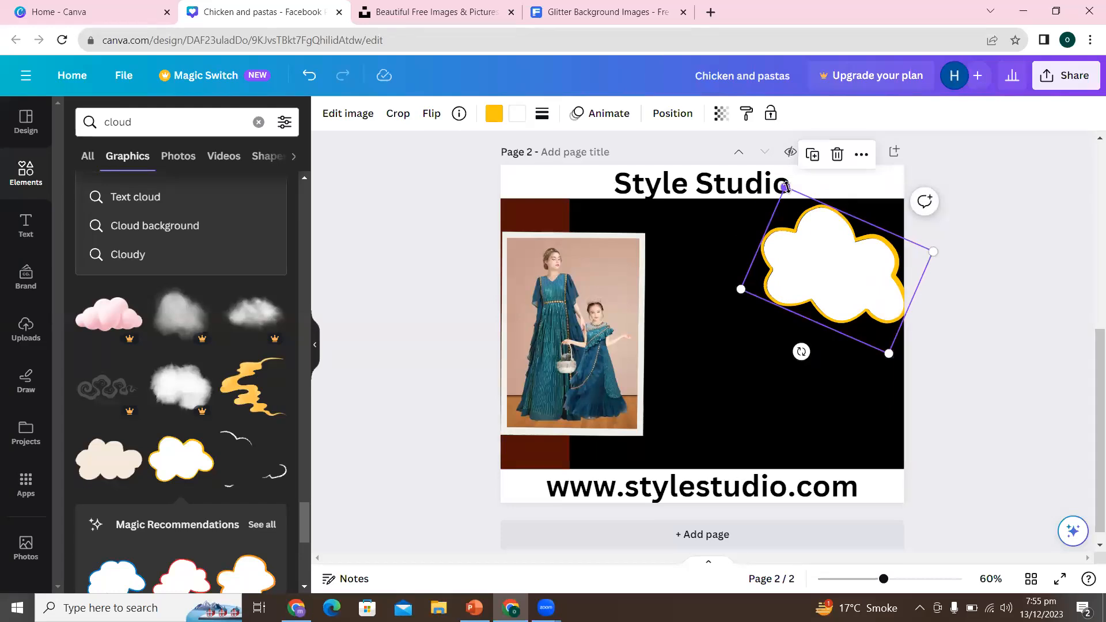
left_click_drag(785, 186, 771, 165)
left_click(957, 377)
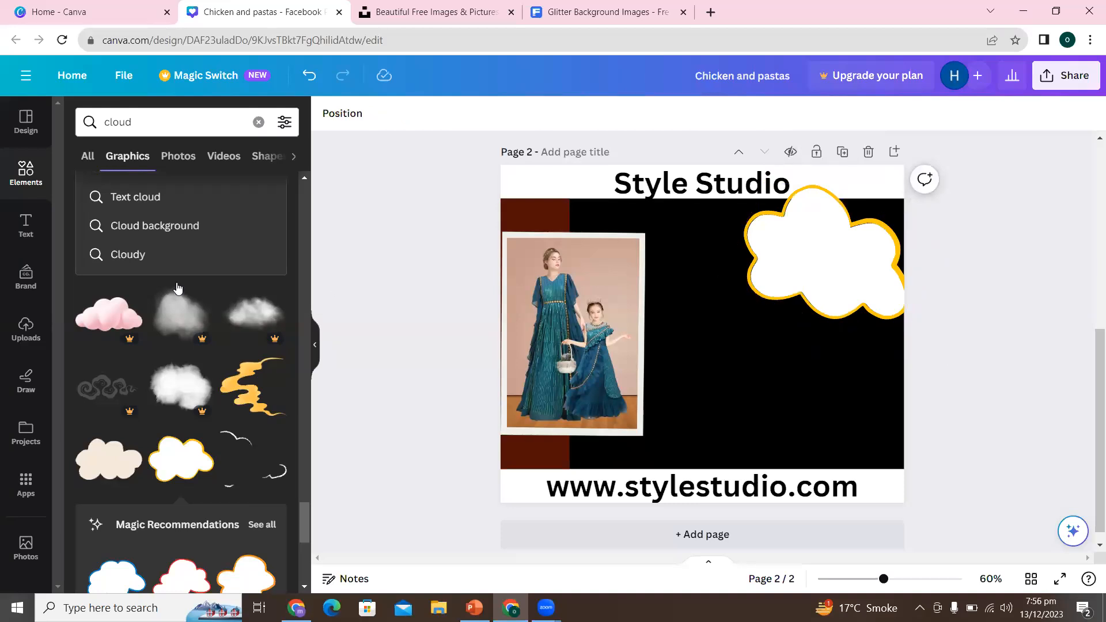
- Add a default subheading to the page and position it over the white cloud
left_click(23, 228)
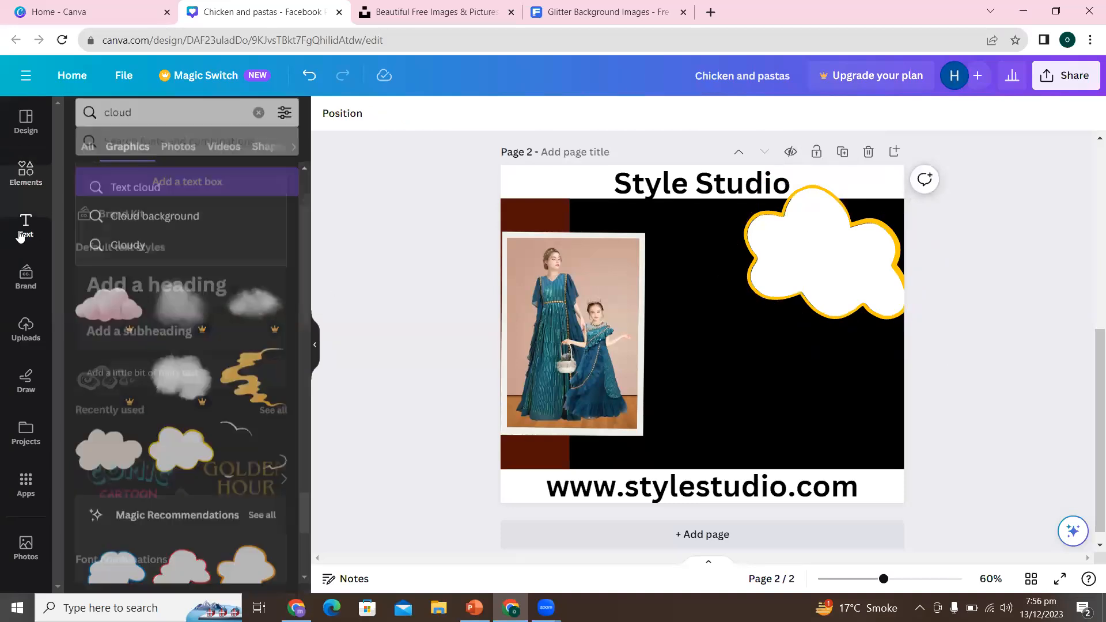
left_click(177, 312)
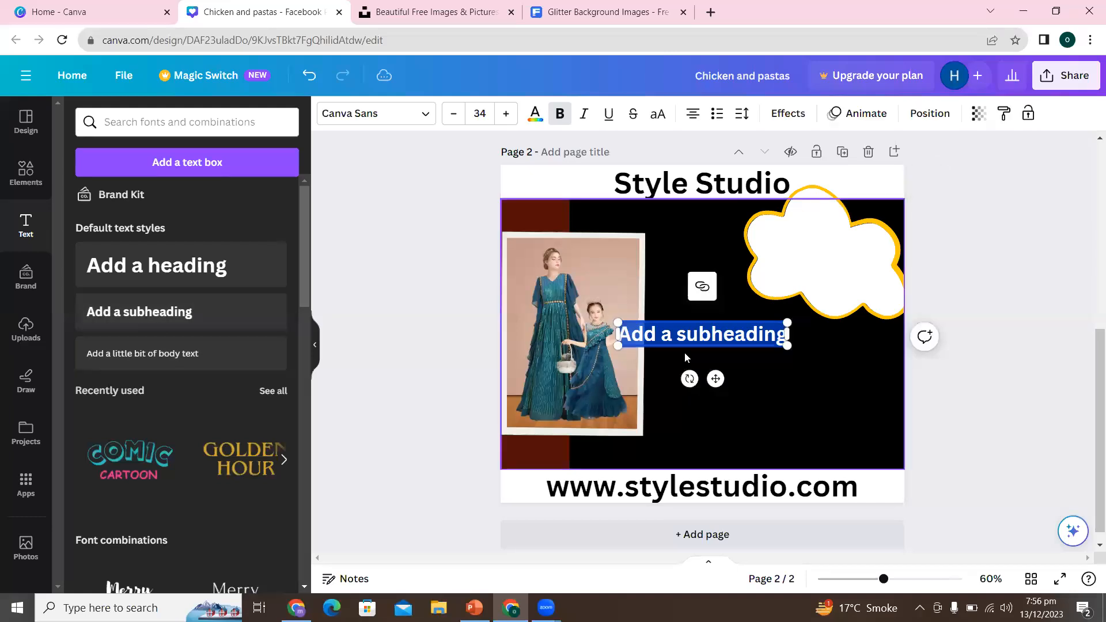
left_click(364, 392)
left_click_drag(689, 342, 818, 250)
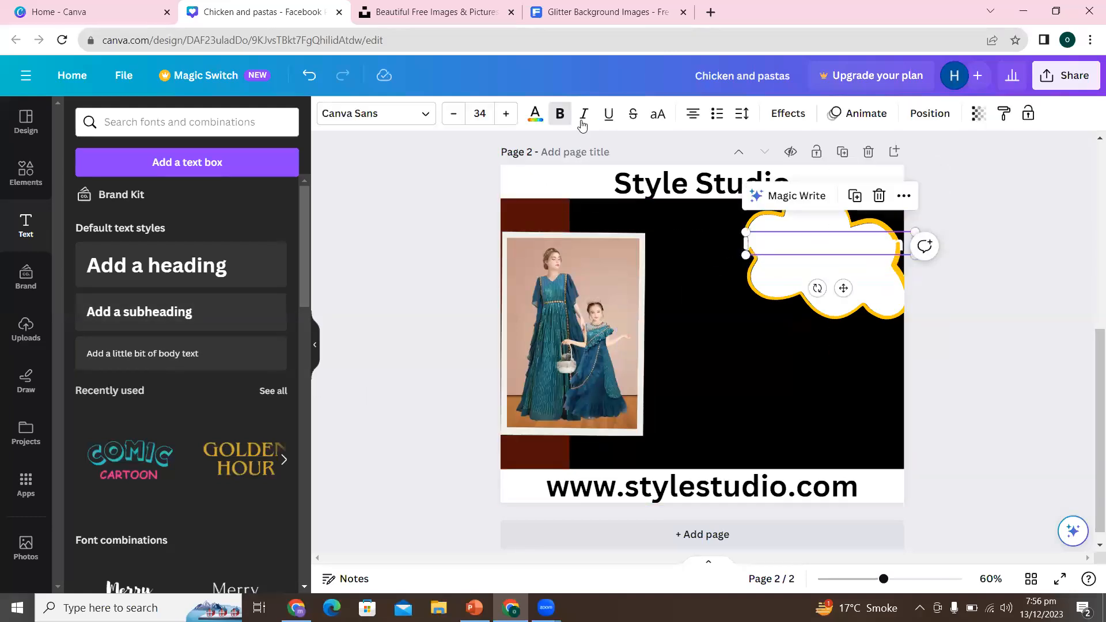
- Colour the subheading on the cloud black and nudge it slightly to the right
left_click(535, 114)
left_click(156, 201)
left_click(455, 331)
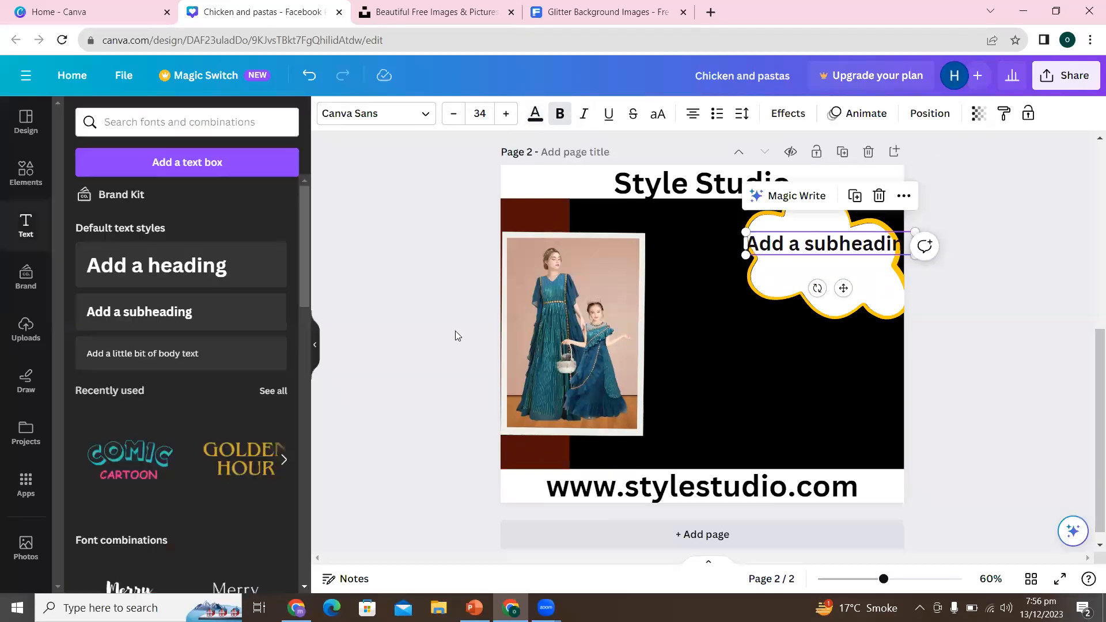
mouse_move(850, 244)
left_mouse_down()
mouse_move(924, 244)
mouse_move(859, 238)
left_mouse_up()
- Replace the placeholder subheading on the cloud with the text "PERSONAL STYLIST"
double_click(859, 238)
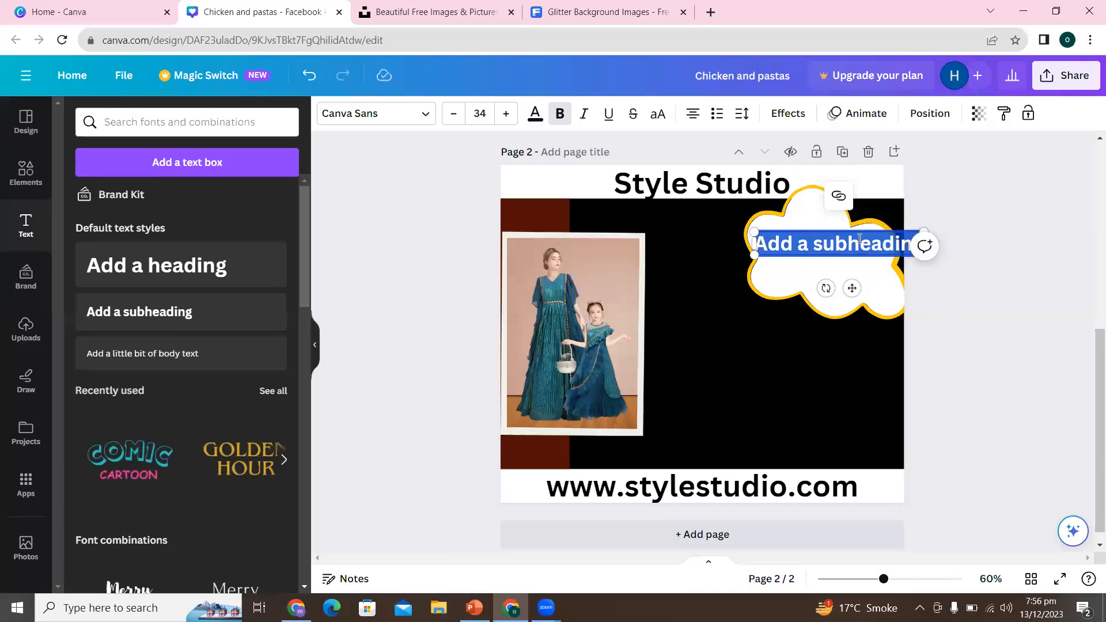
type("PER")
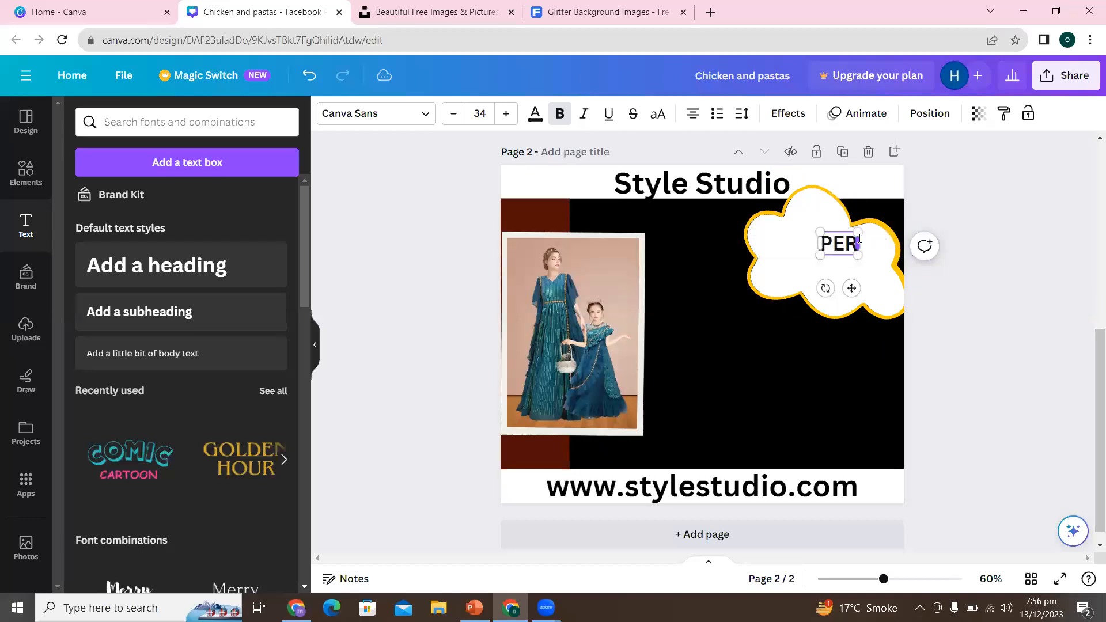
type("SONAL STY")
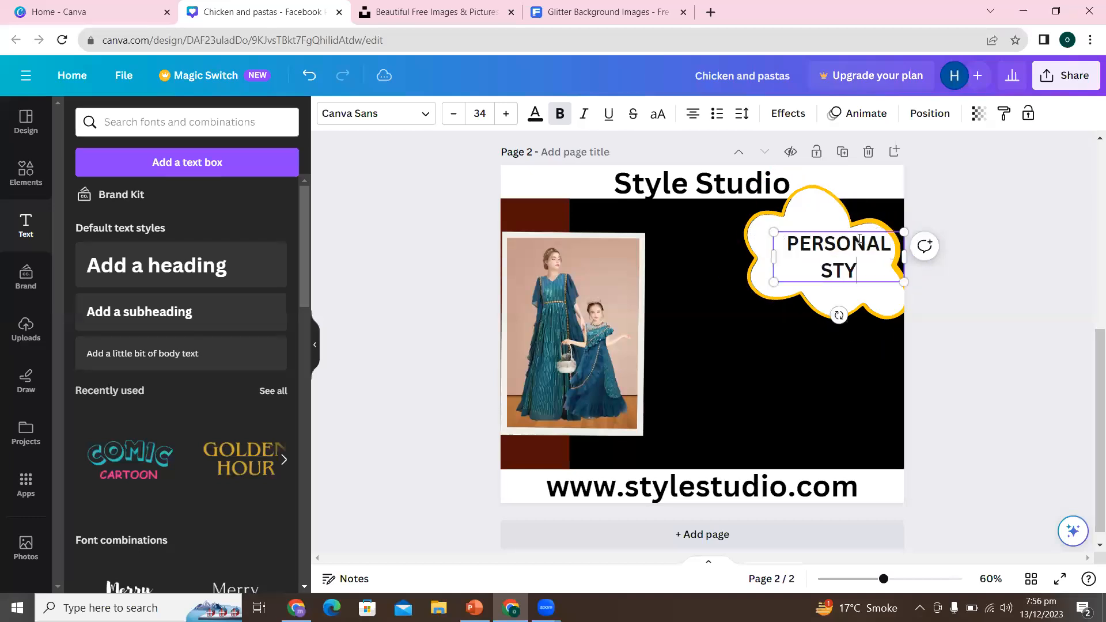
type("LIST")
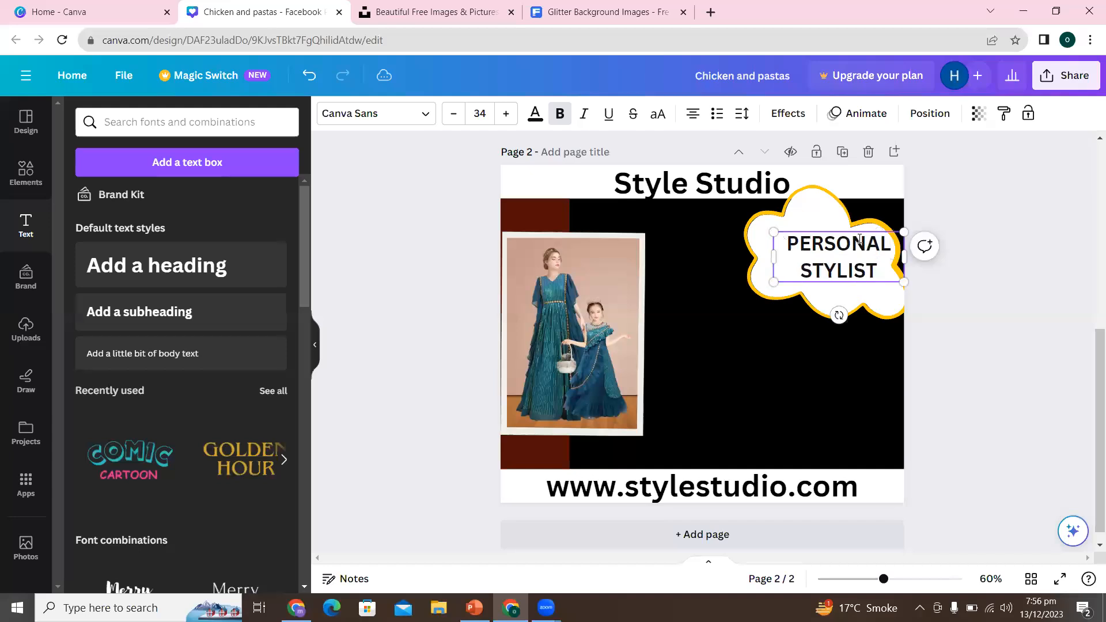
- Enlarge the "PERSONAL STYLIST" text to fill the cloud and centre it inside the outline
left_click_drag(773, 283, 740, 312)
left_click_drag(838, 278, 842, 266)
left_click(989, 278)
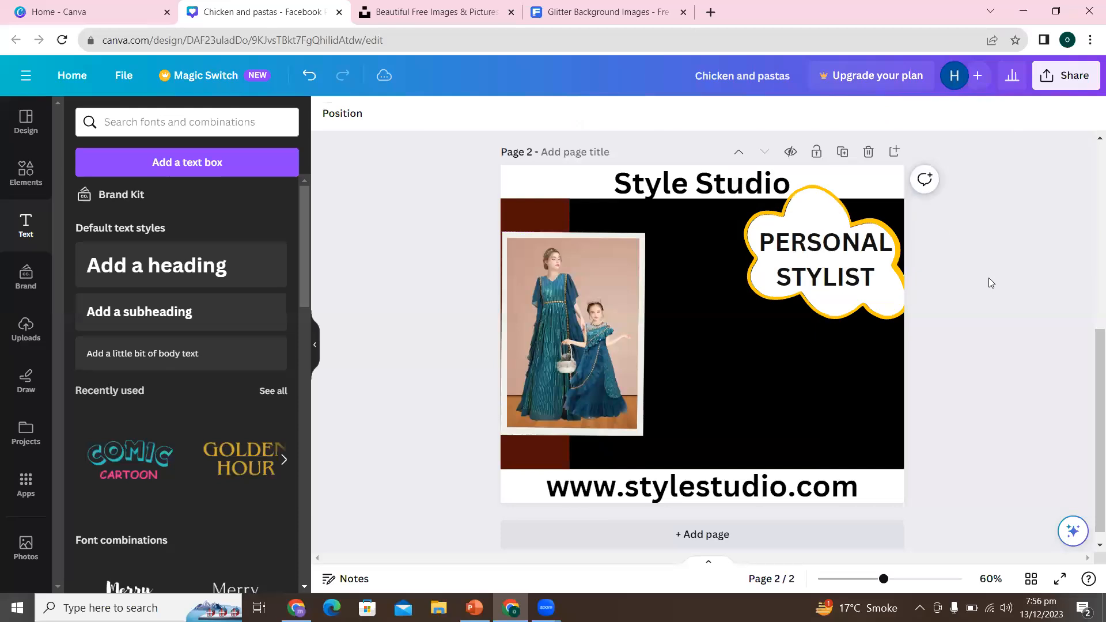
- Change the cloud's white fill to the custom pale beige #EDDECF, keeping the yellow outline
left_click(839, 306)
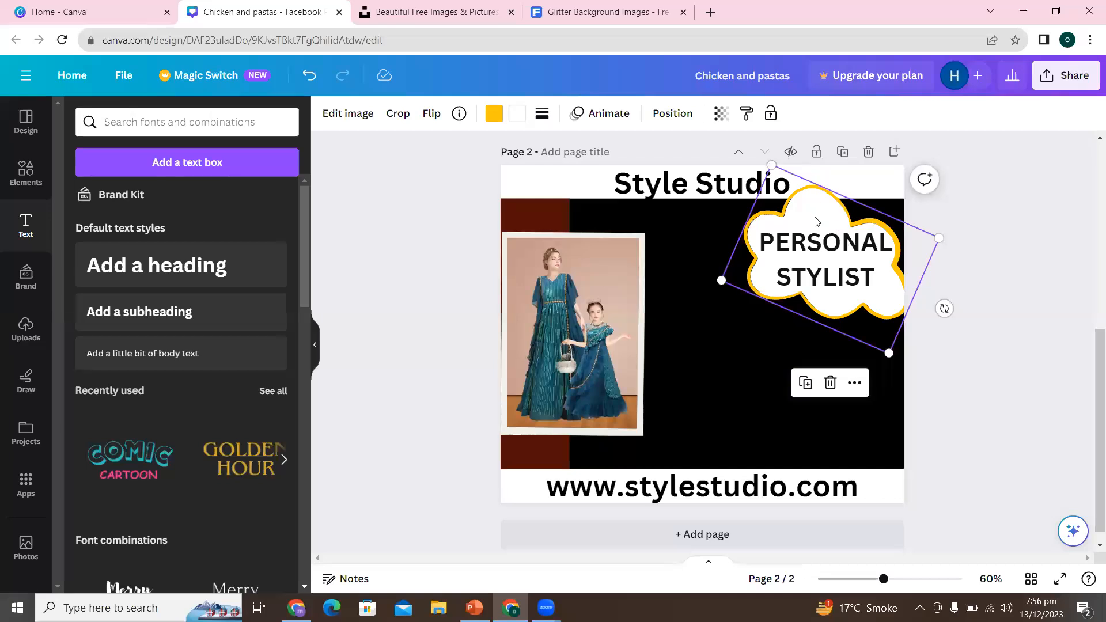
left_click(517, 115)
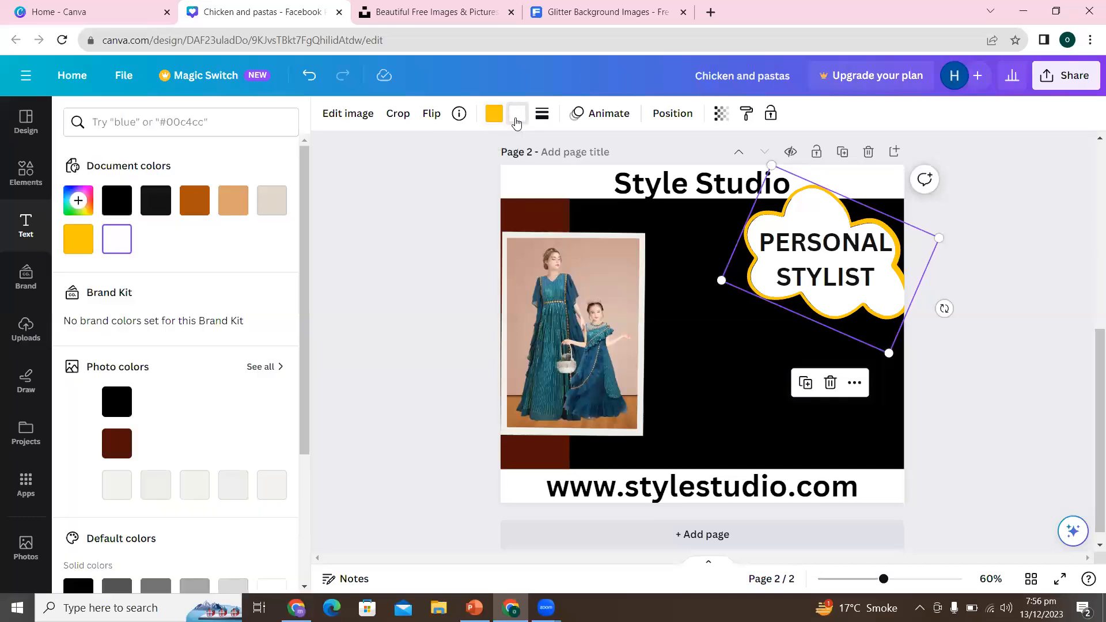
left_click(233, 201)
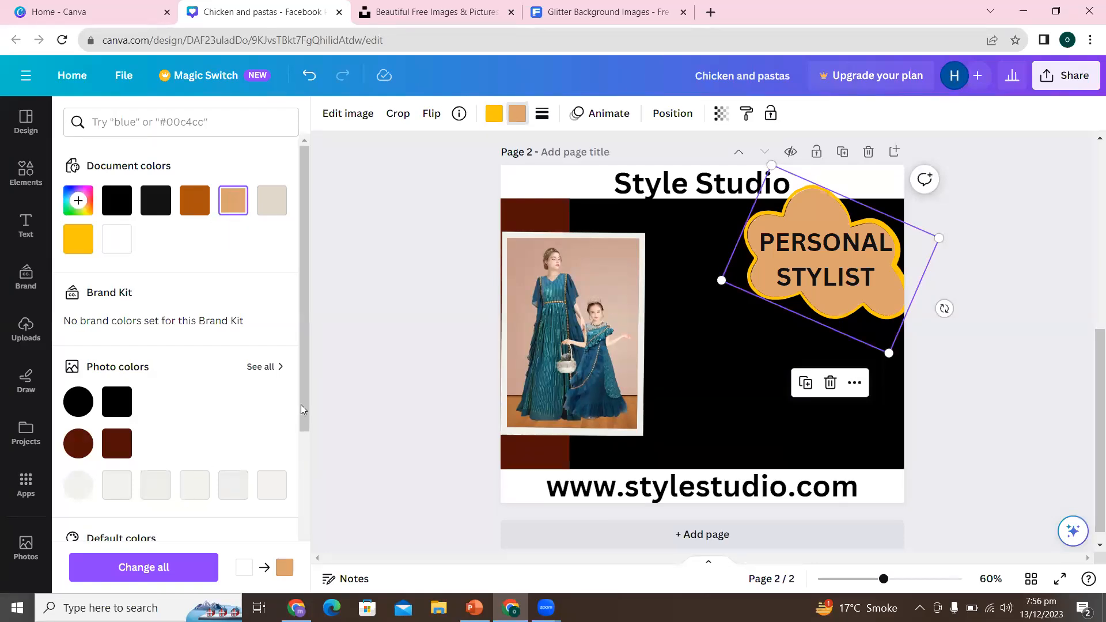
left_click_drag(305, 406, 305, 602)
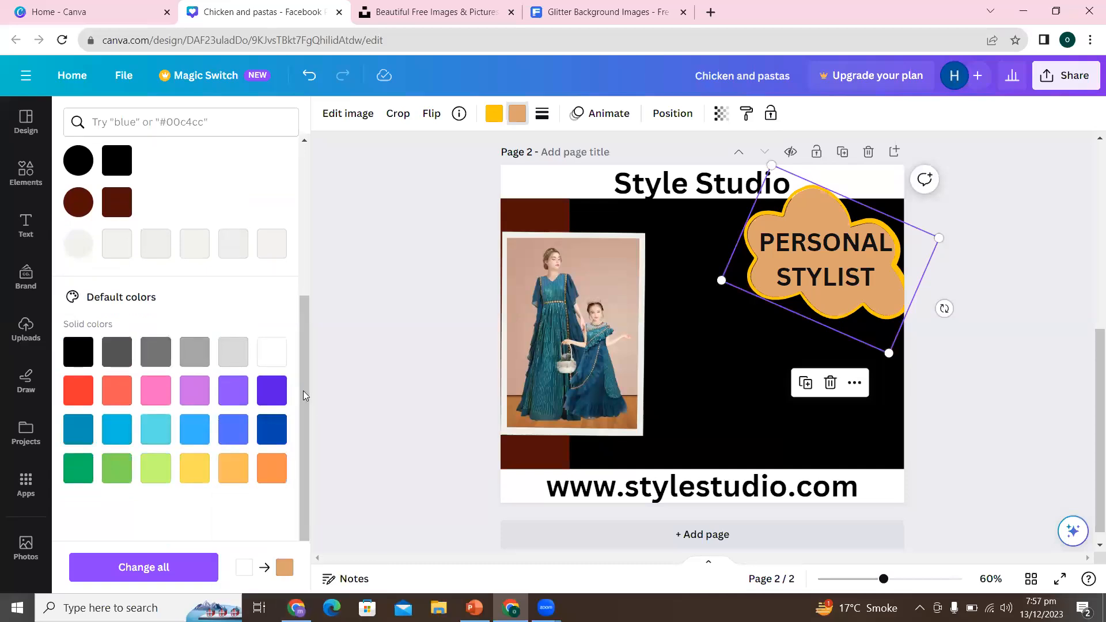
left_click_drag(304, 395, 315, 205)
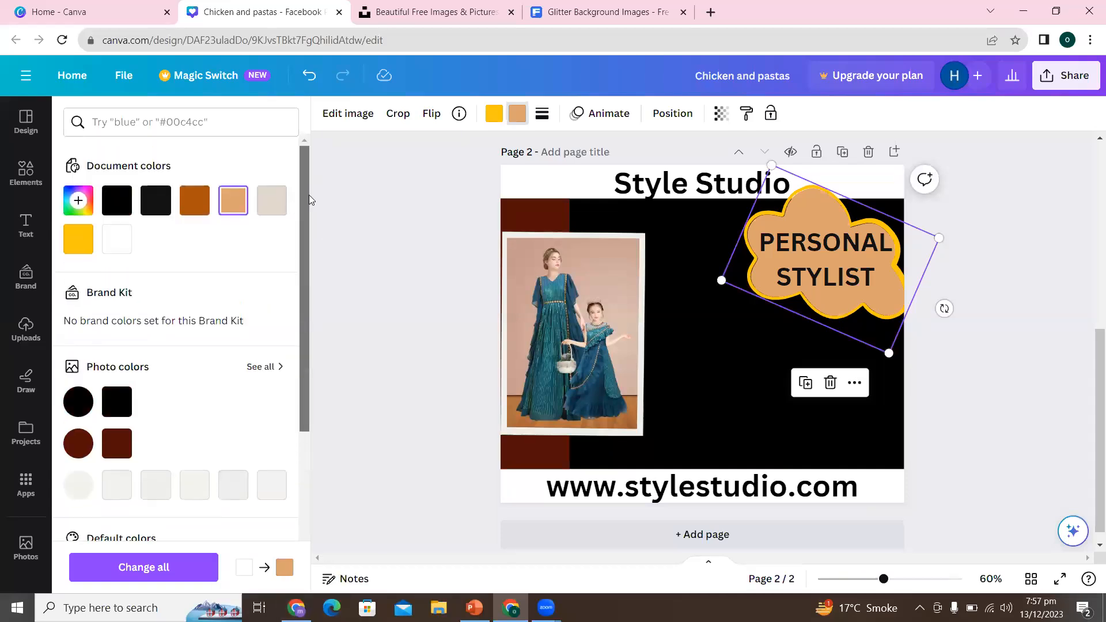
left_click(78, 202)
left_click_drag(170, 260, 101, 240)
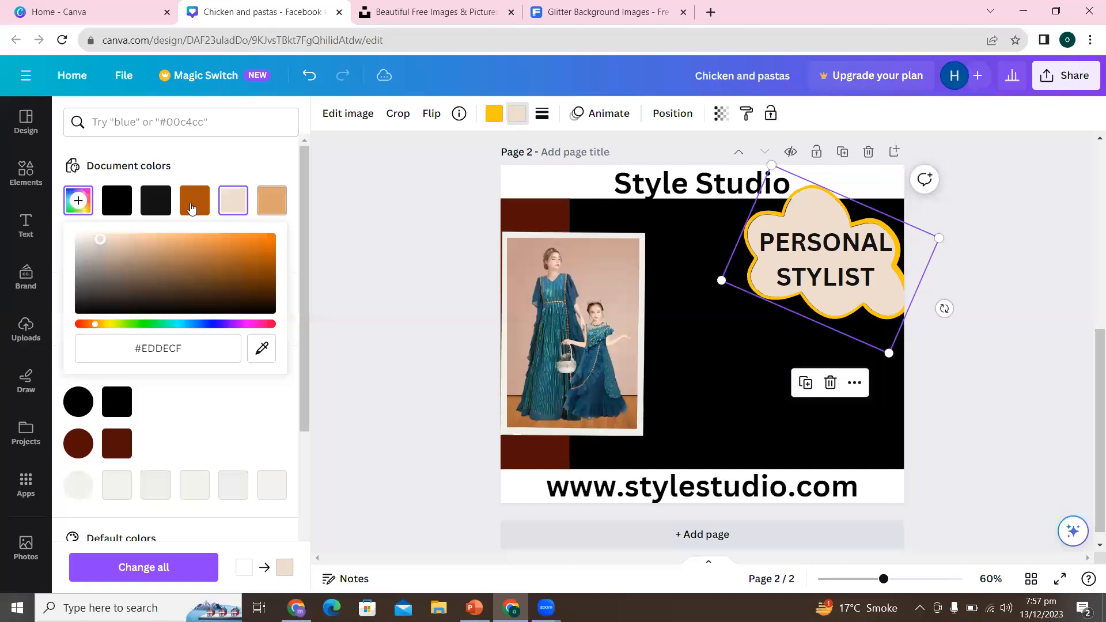
left_click(383, 248)
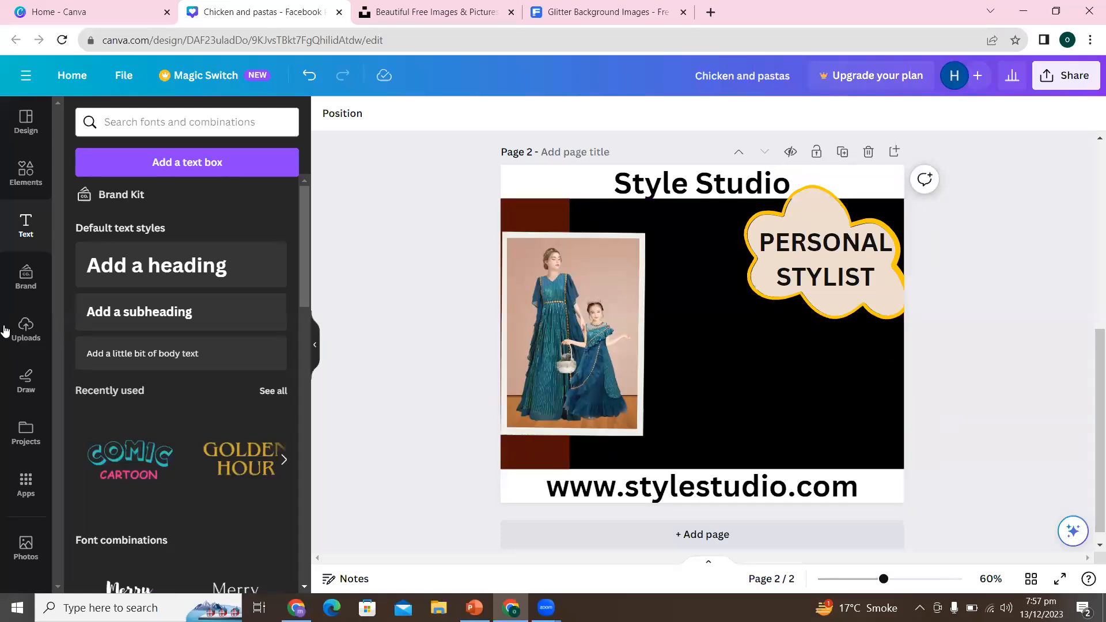
- Add a default white subheading to the page and place it in the black area below the cloud
left_click(171, 333)
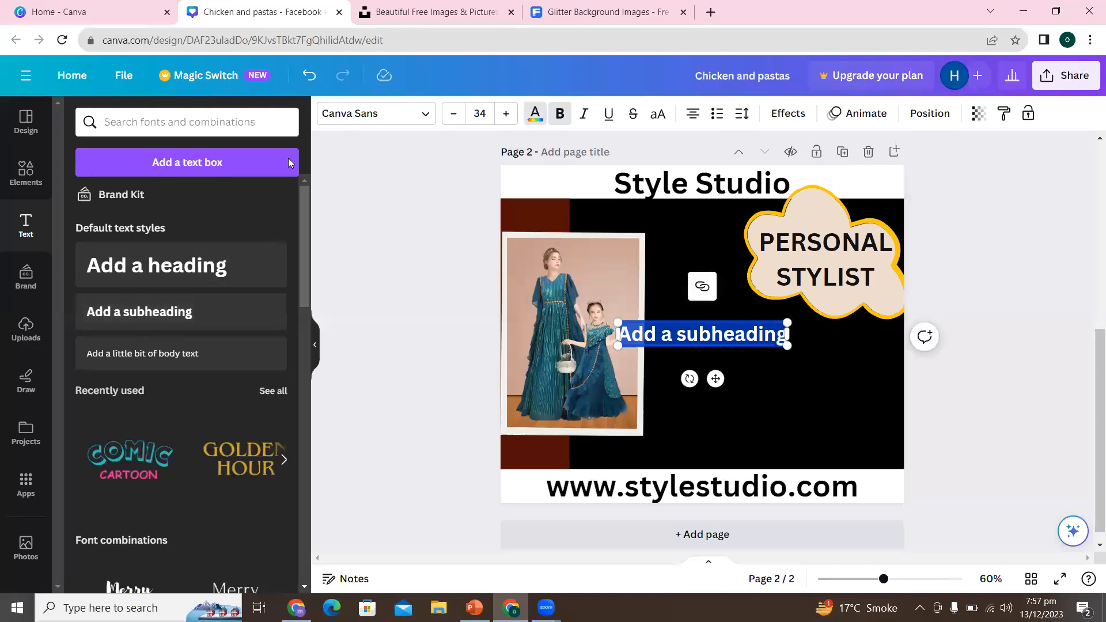
left_click(533, 118)
left_click(169, 238)
left_click(410, 295)
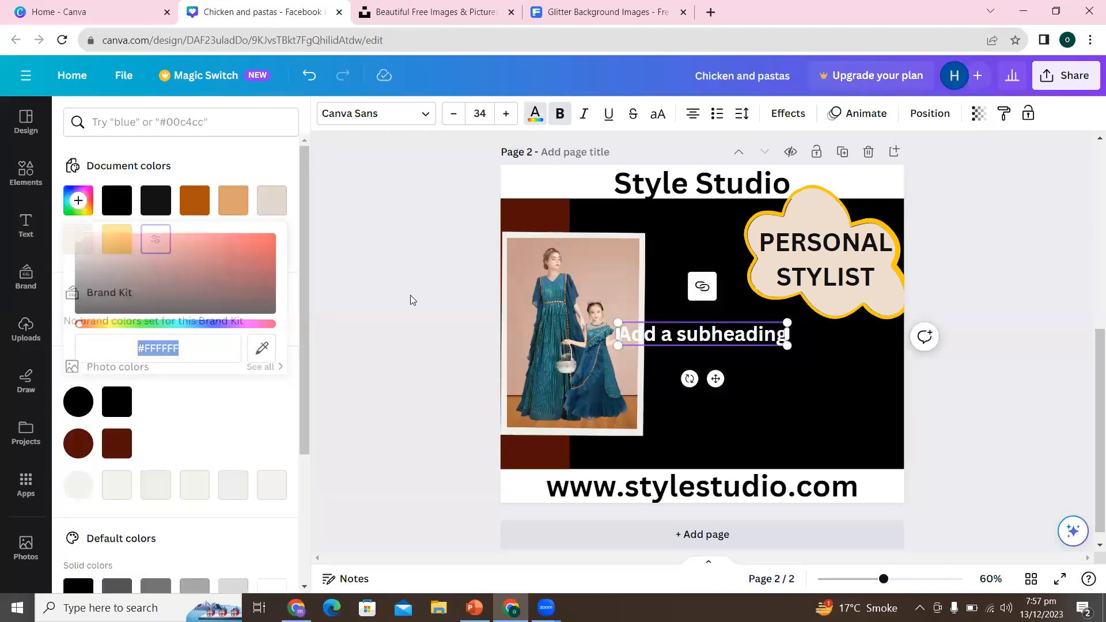
left_click(771, 418)
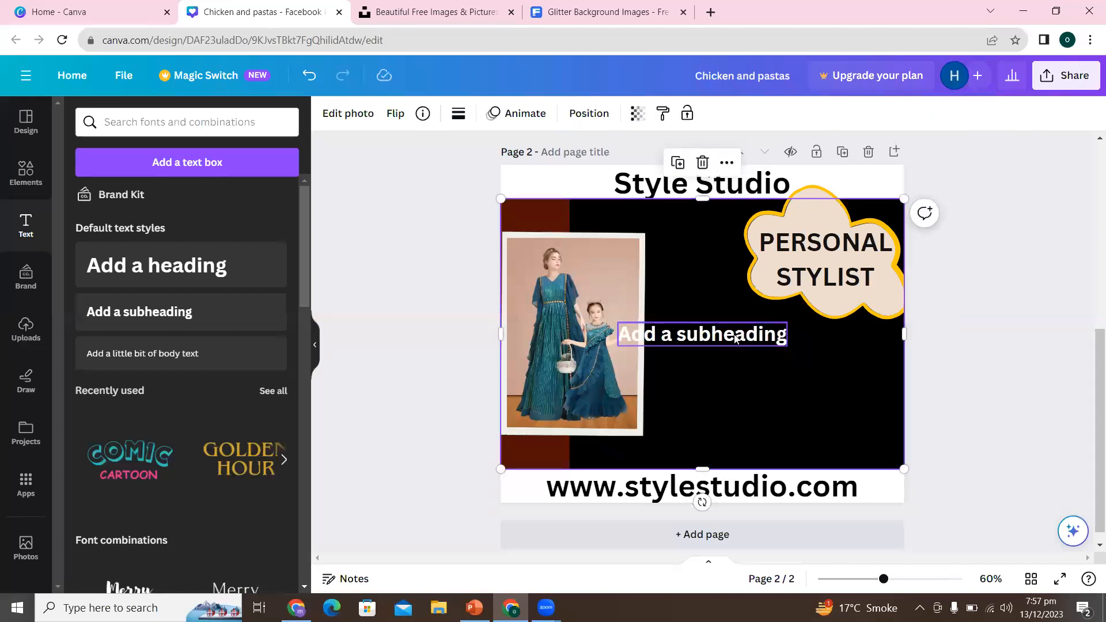
left_click(733, 333)
left_click_drag(734, 334, 797, 371)
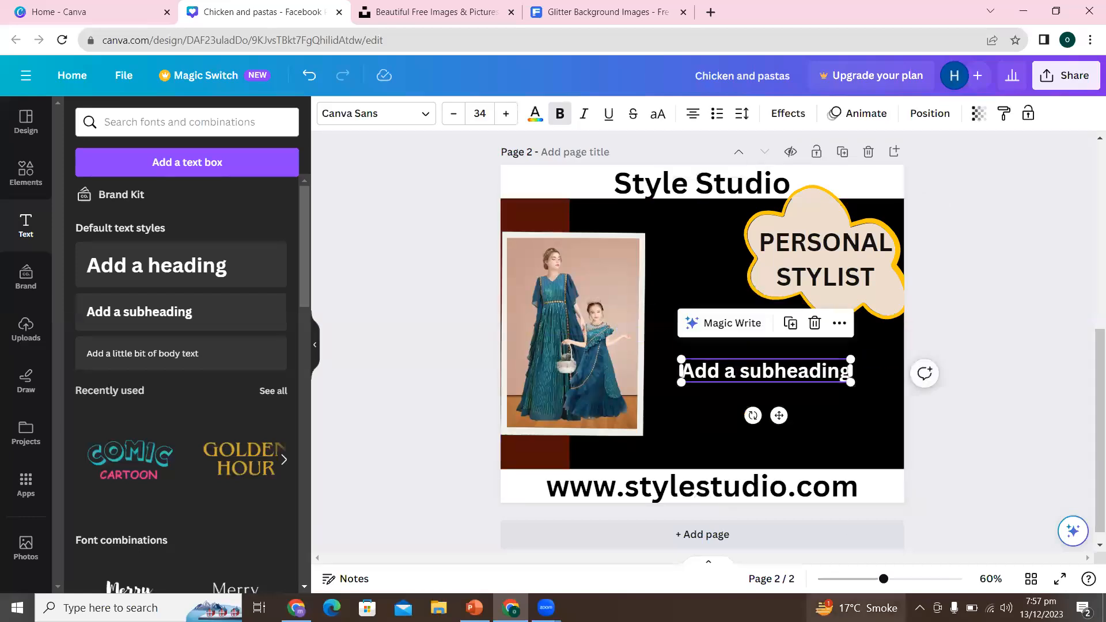
- Replace the subheading below the cloud with "Define your unique style with a personal stylist by your side"
double_click(753, 373)
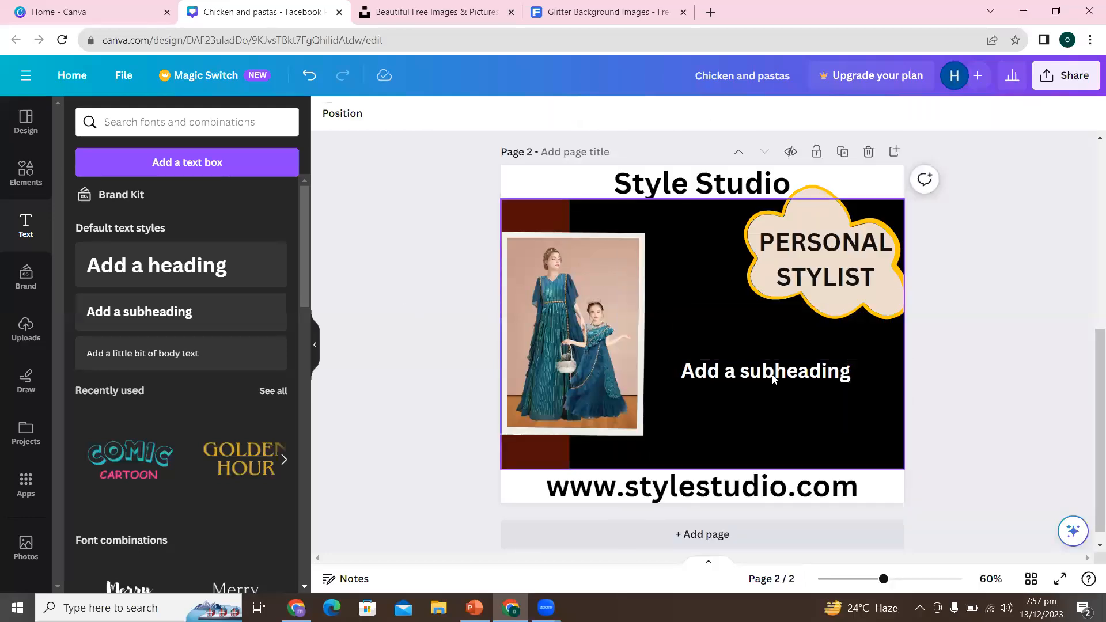
left_click(773, 373)
left_click(773, 373)
double_click(774, 373)
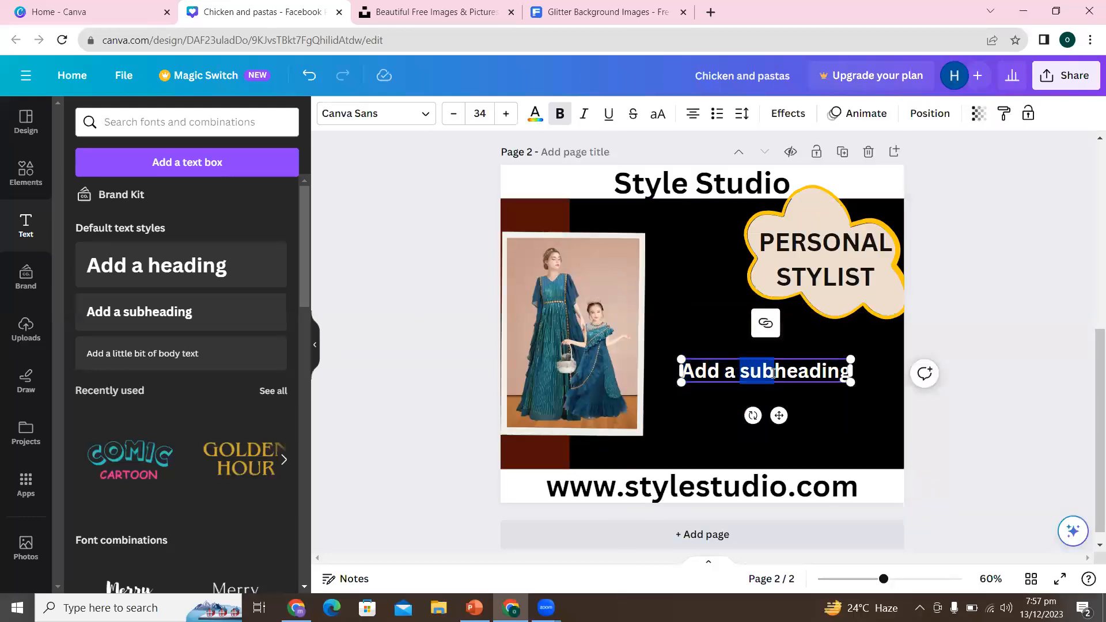
triple_click(773, 374)
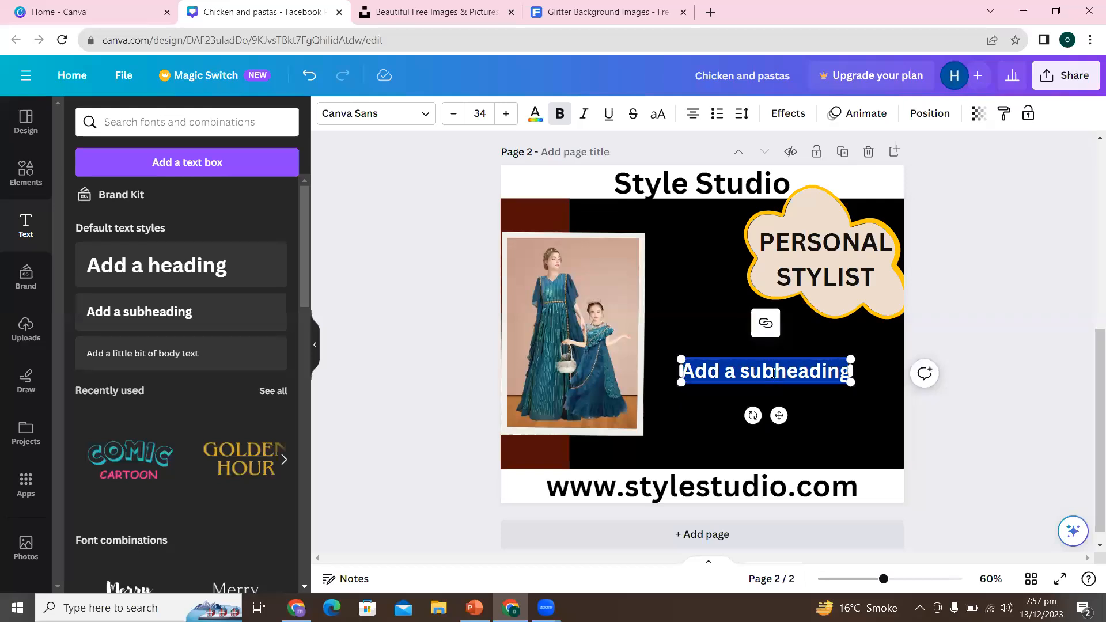
type("D")
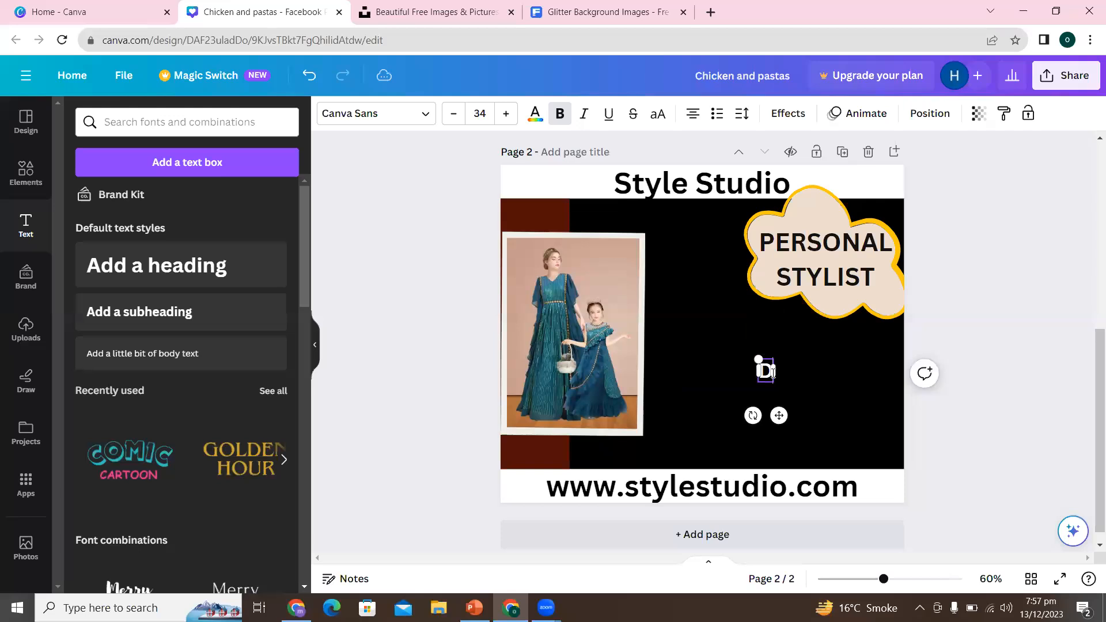
type("efine your unique style")
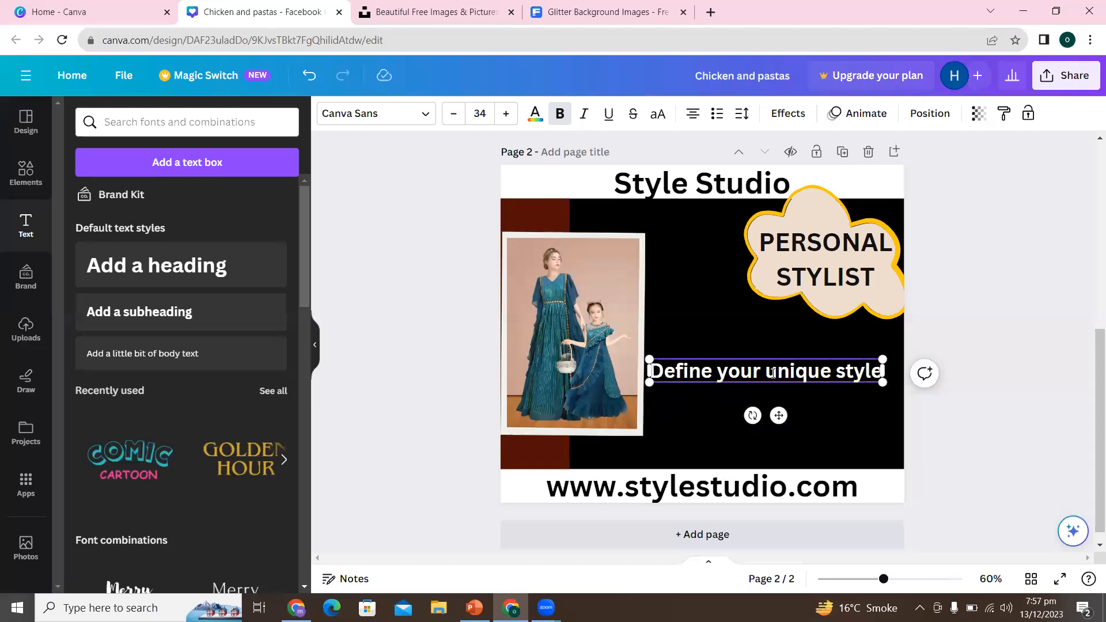
type("!")
type(" with a p")
type("ersonal st")
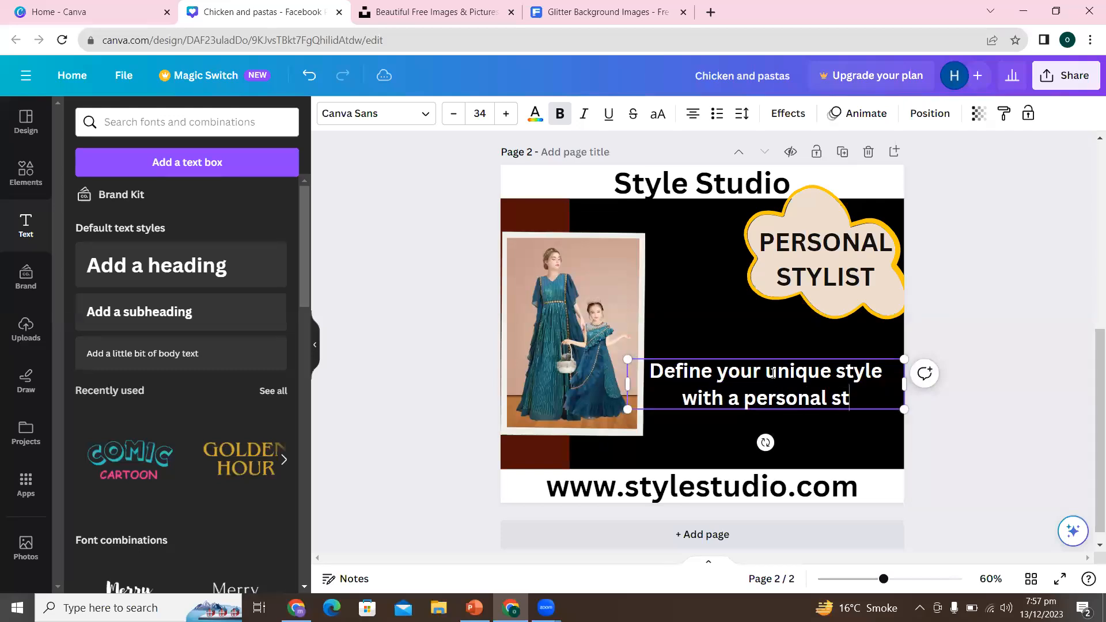
type("ylist")
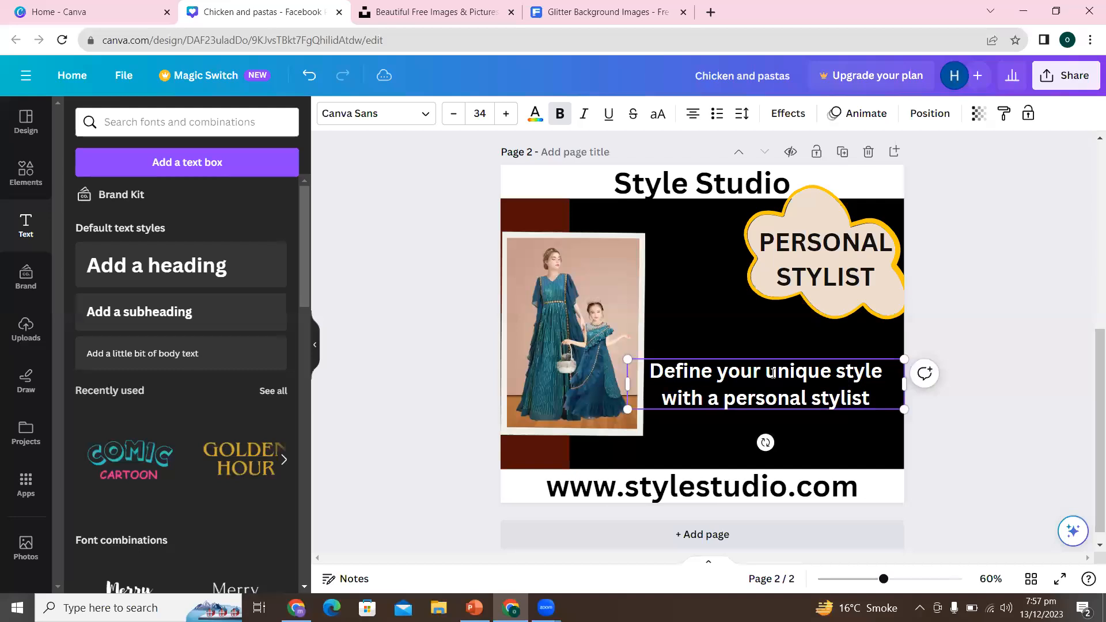
type(" by")
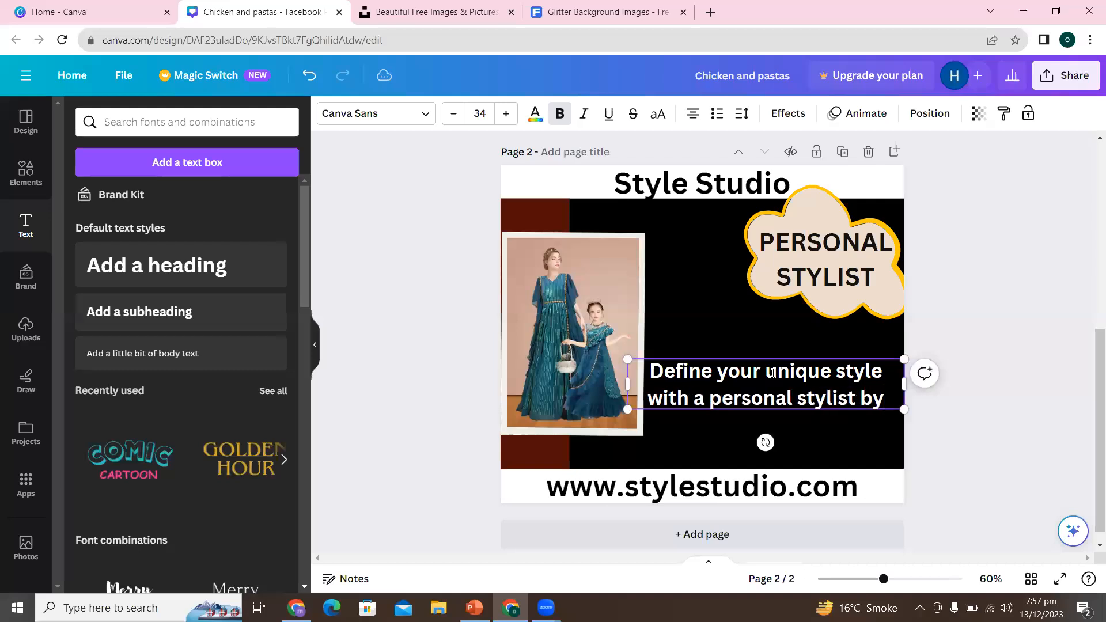
type(" your si")
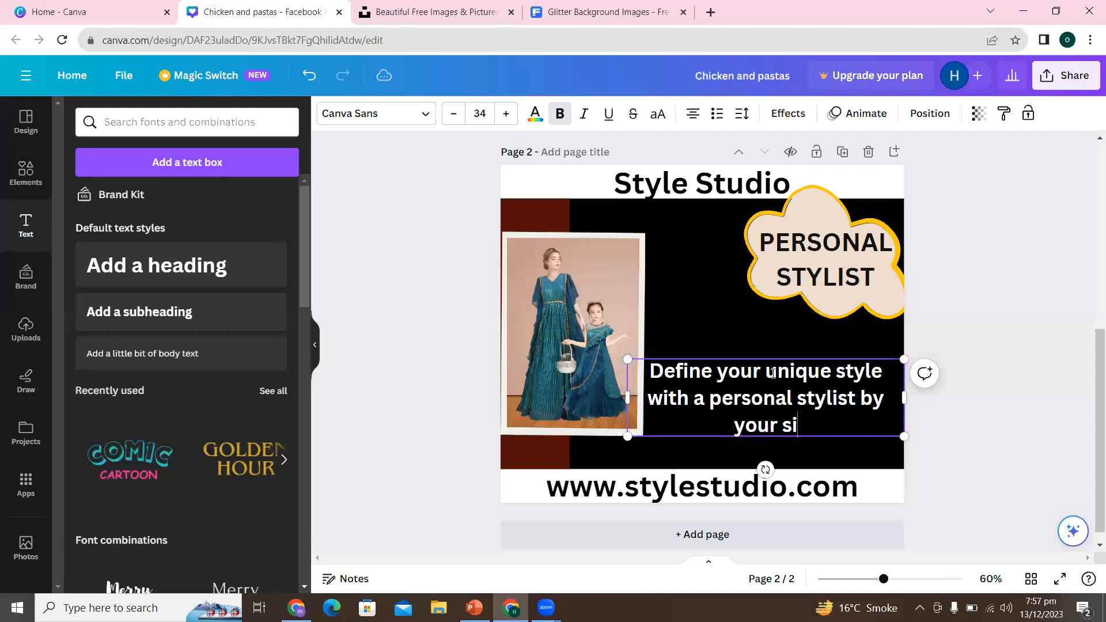
type("de")
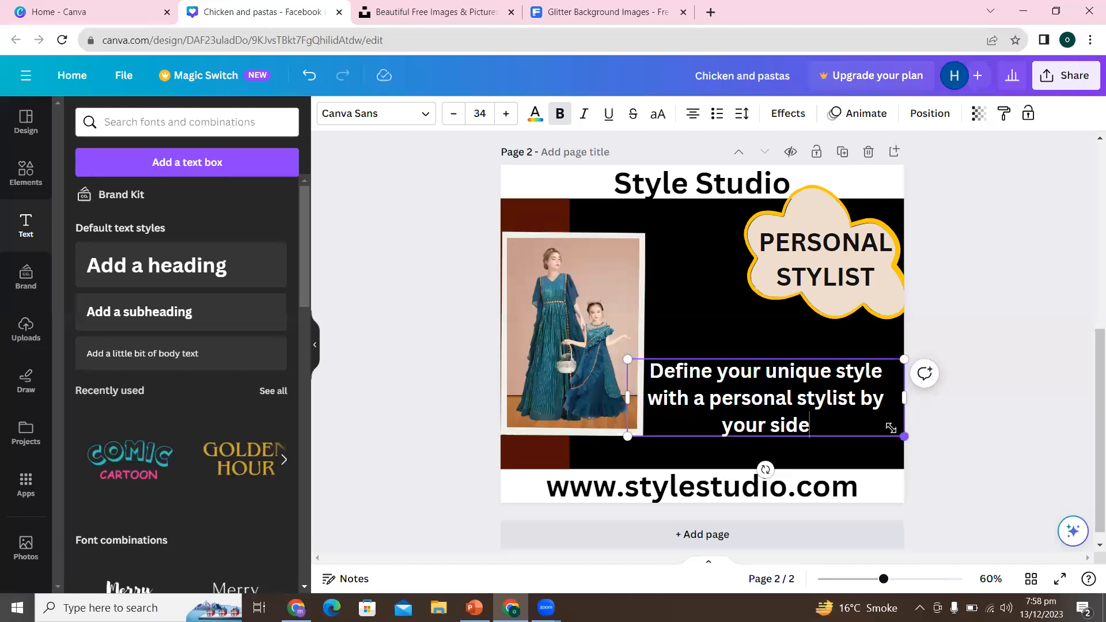
- Shrink the tagline to size 31.8, shift it right to clear the photo, and end it with an exclamation mark
left_click_drag(903, 436, 886, 430)
left_click(1000, 427)
left_click_drag(801, 402, 817, 403)
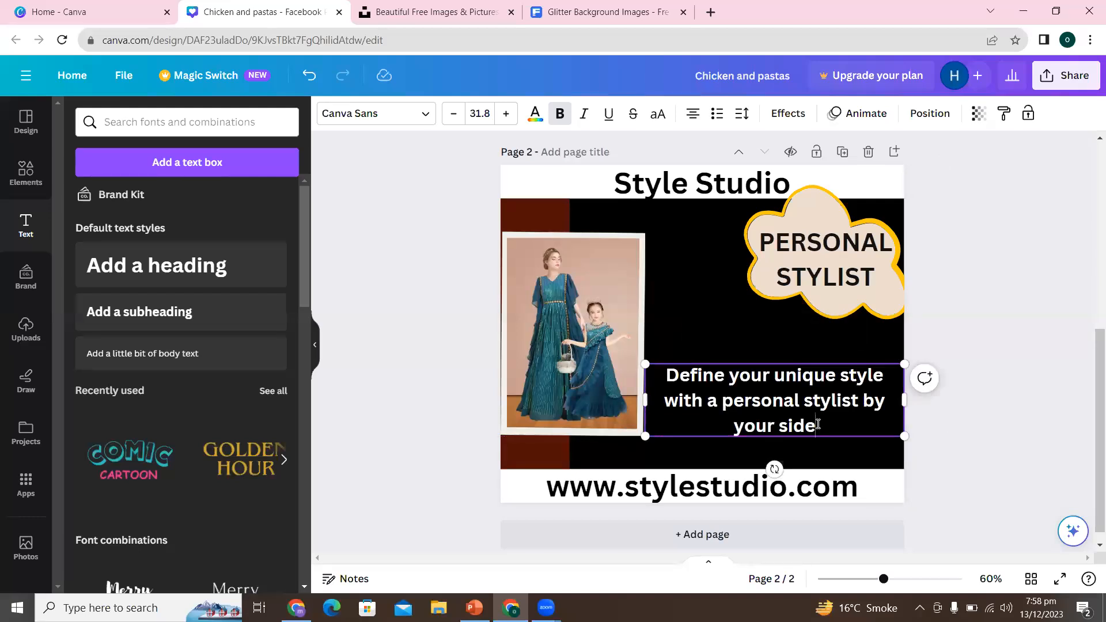
type("!")
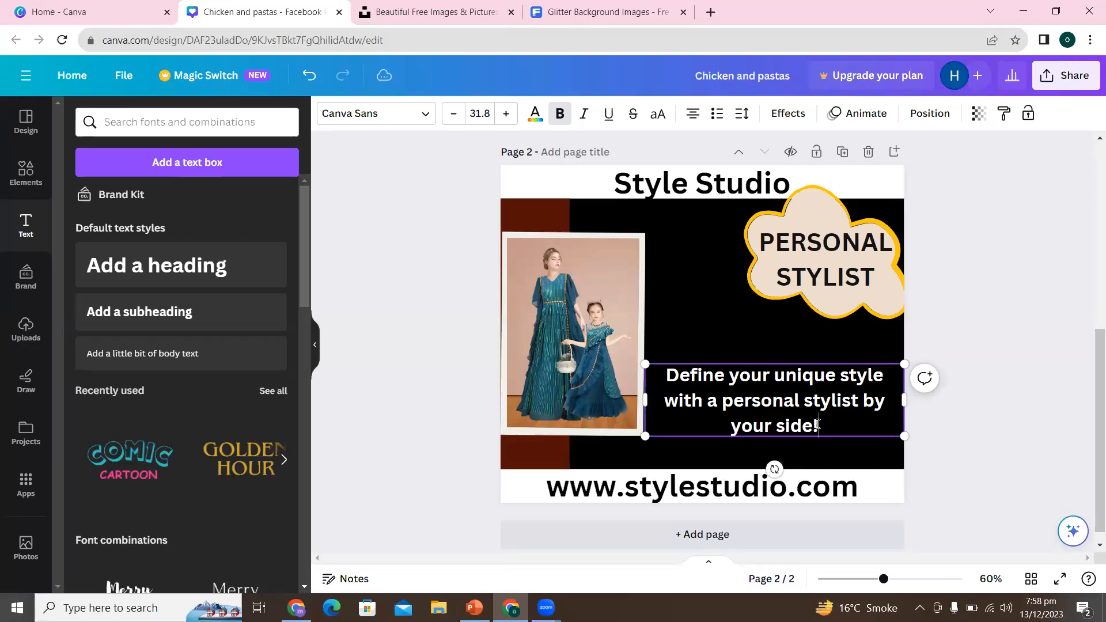
left_click(1001, 352)
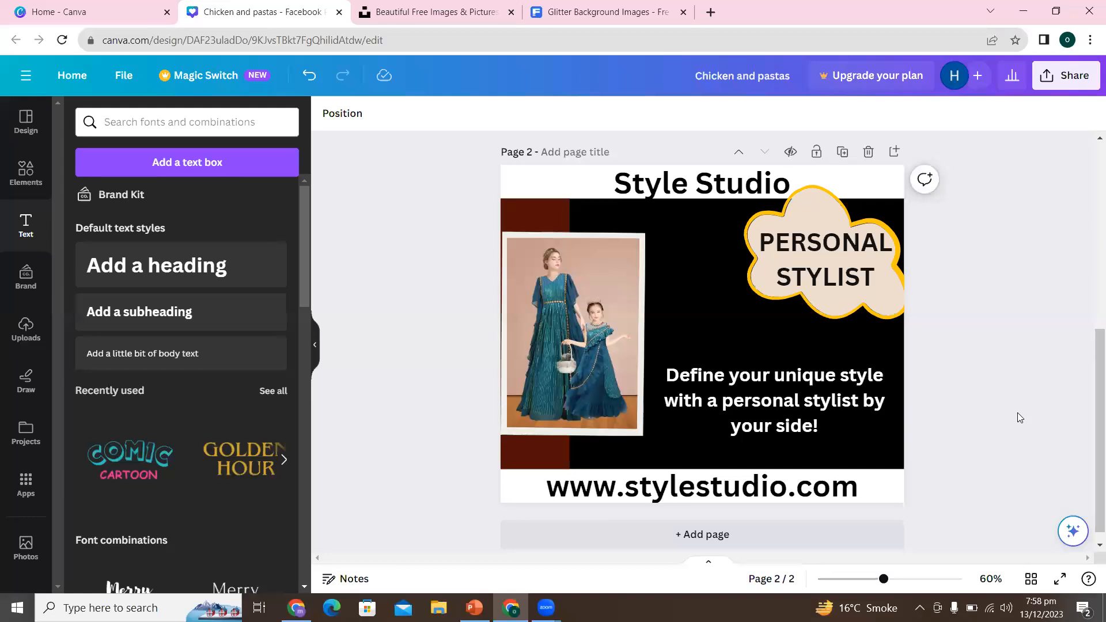
- Rename the design from "Chicken and pastas" to "facebook post"
scroll(1089, 272, "up", 4)
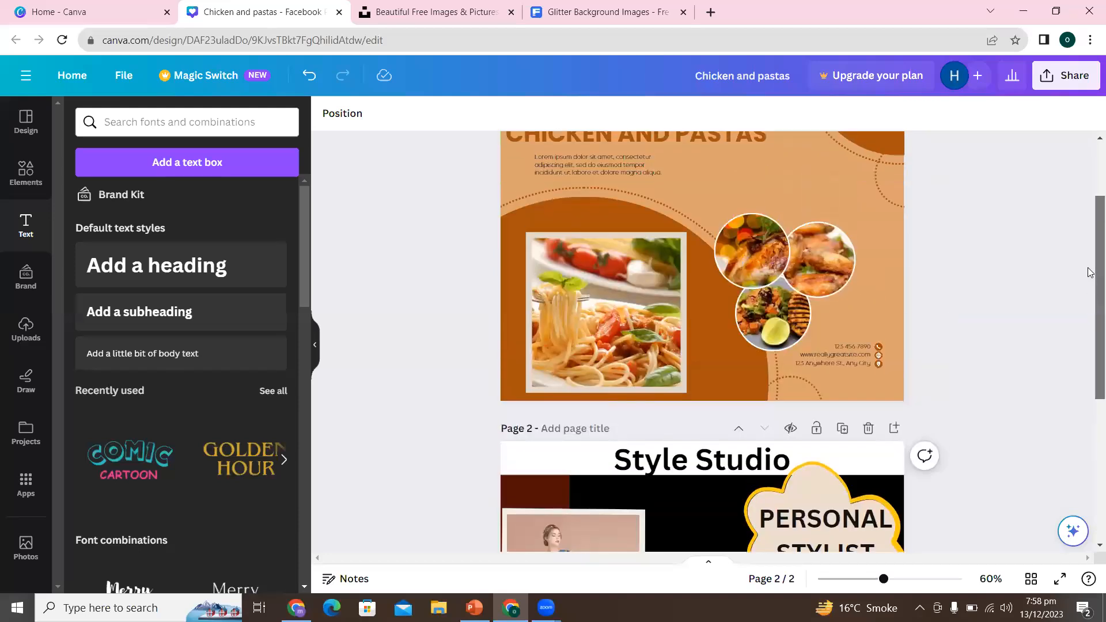
scroll(1090, 273, "up", 2)
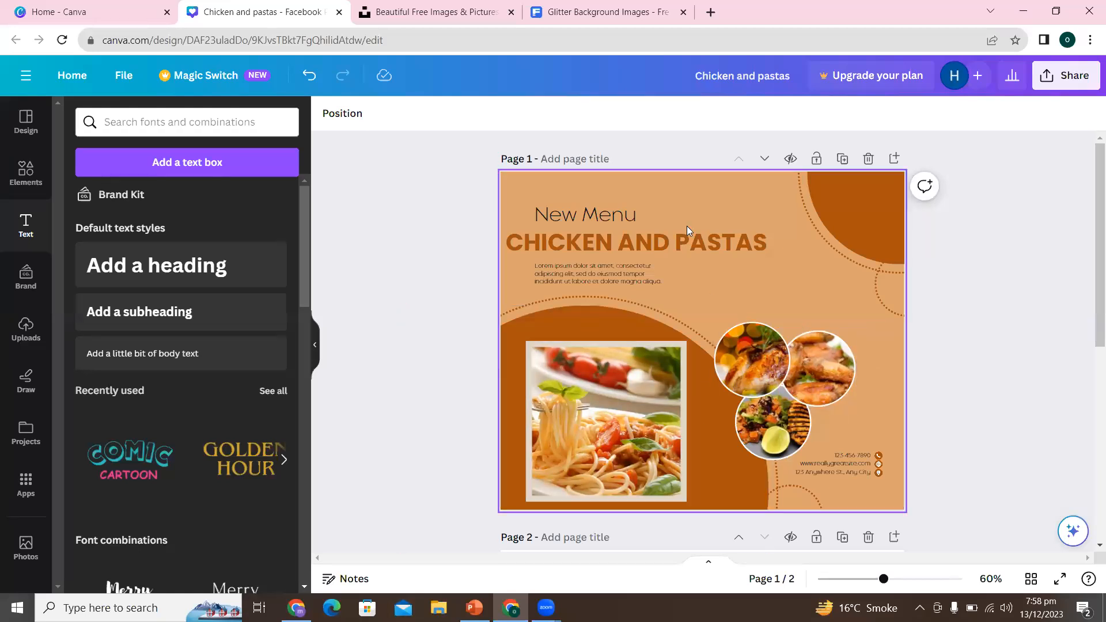
double_click(798, 78)
triple_click(799, 78)
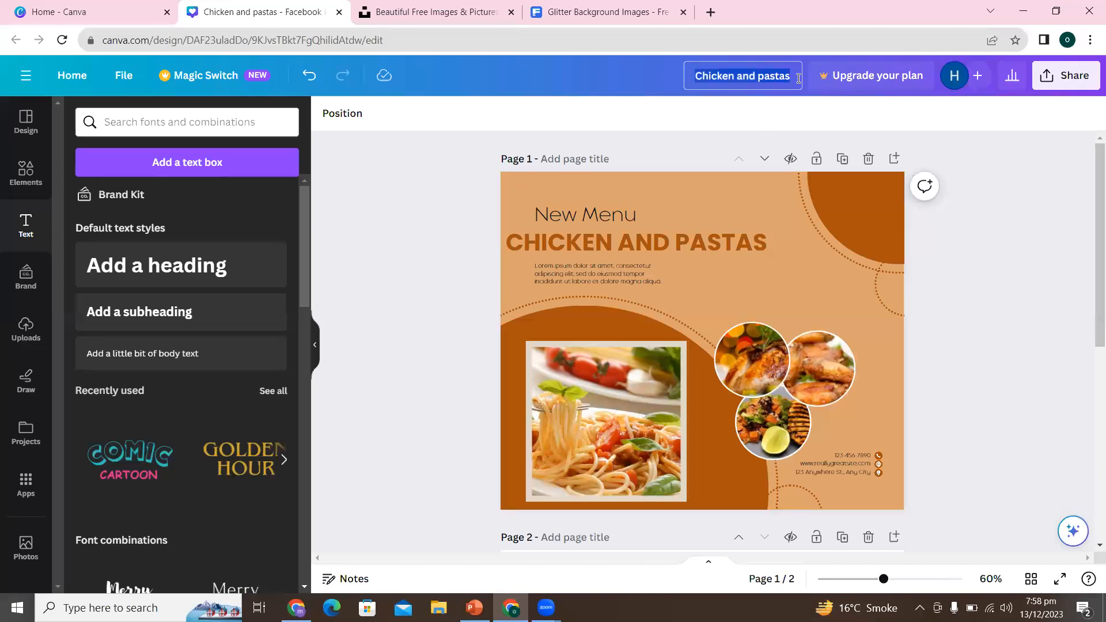
type("fa")
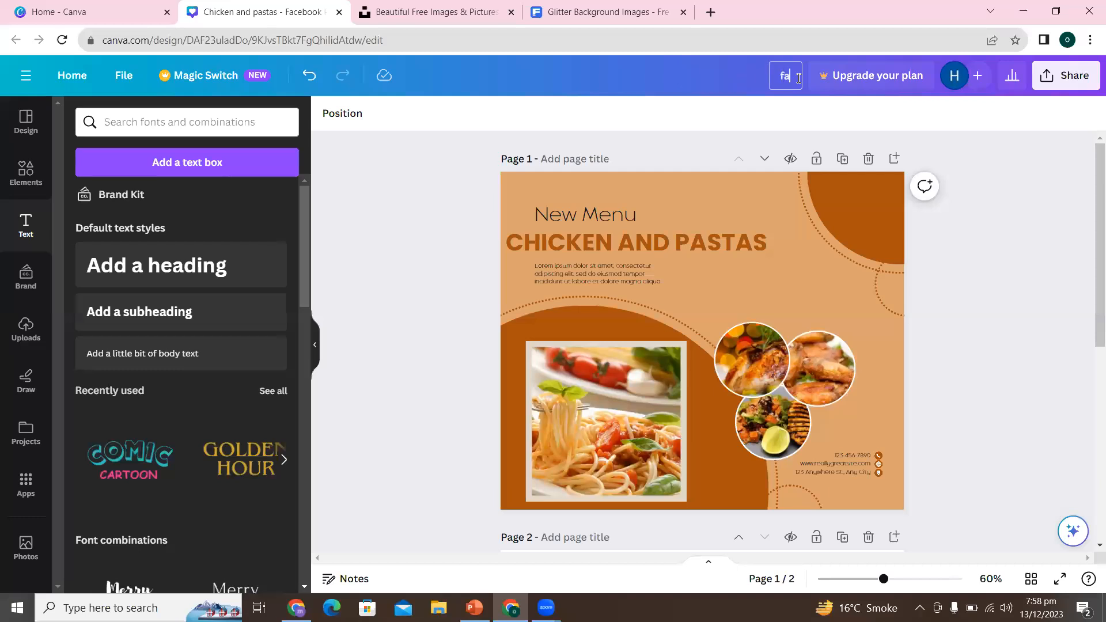
type("cebook post")
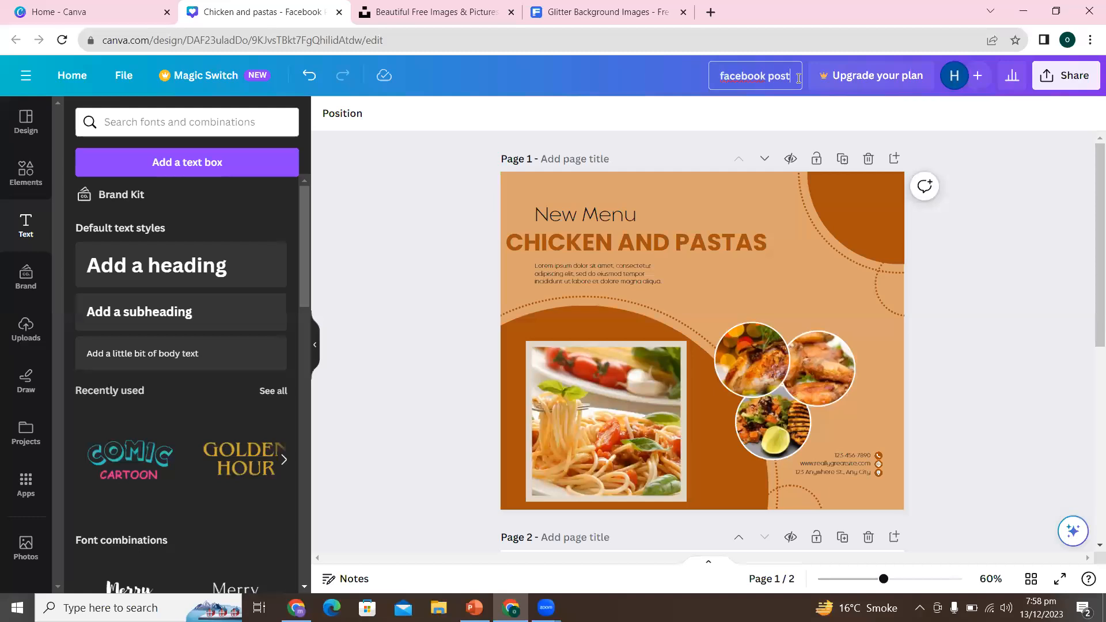
left_click(1009, 194)
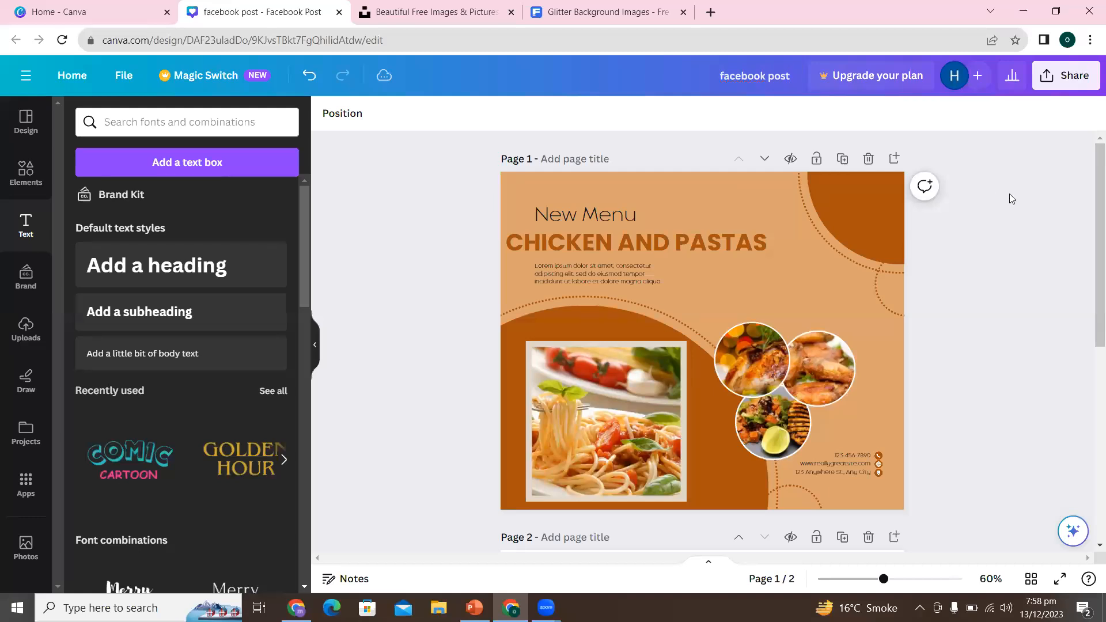
- Download all pages of the "facebook post" design as PNG files
left_click(1074, 83)
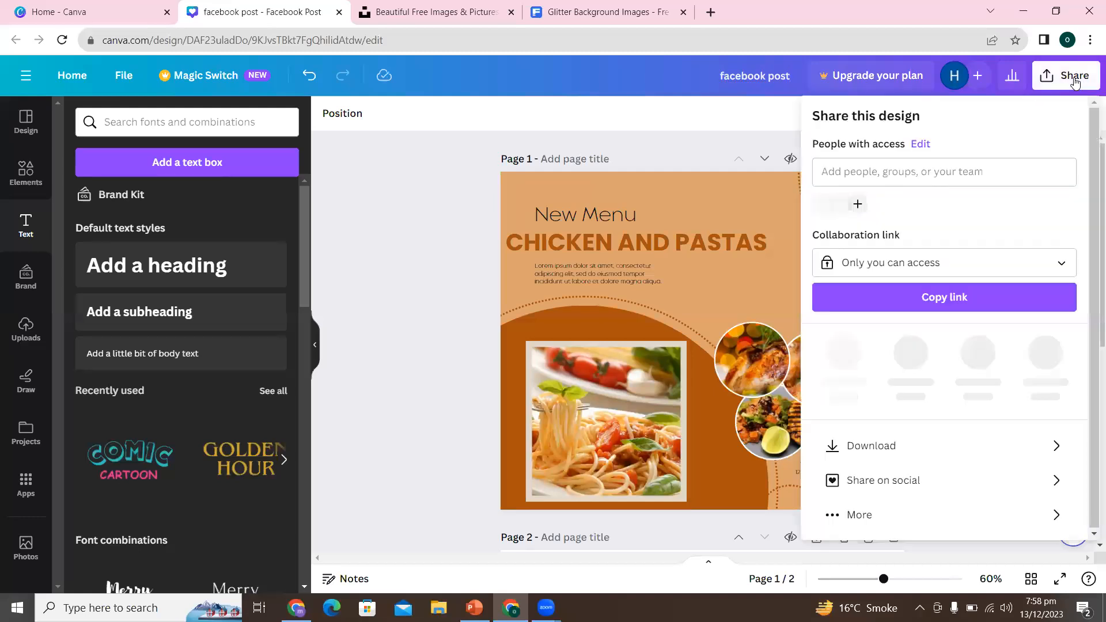
left_click(900, 438)
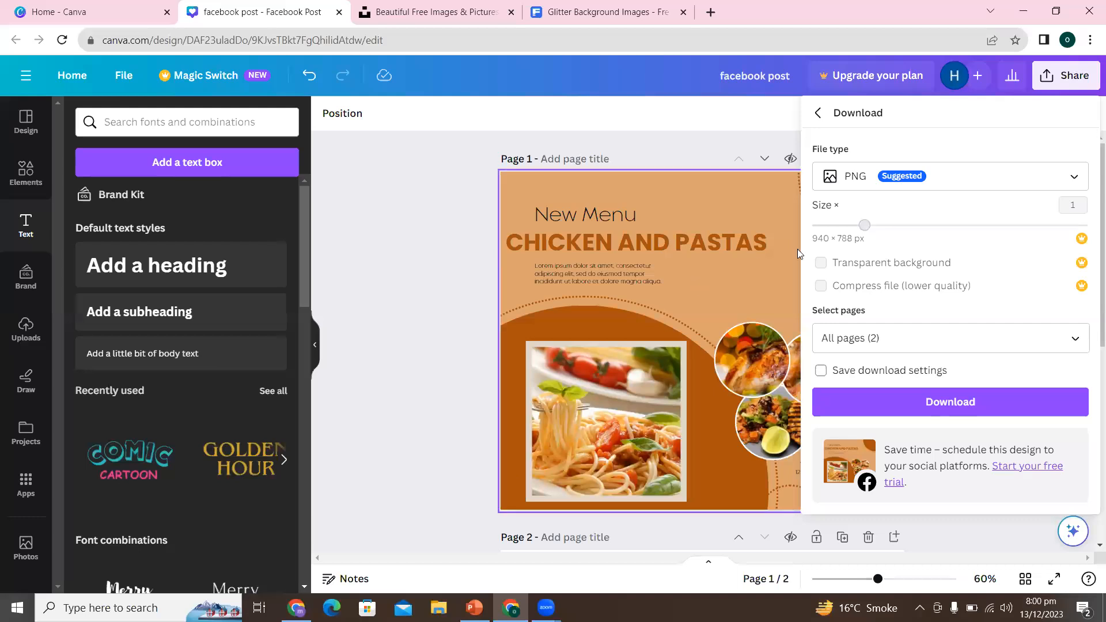
left_click(945, 178)
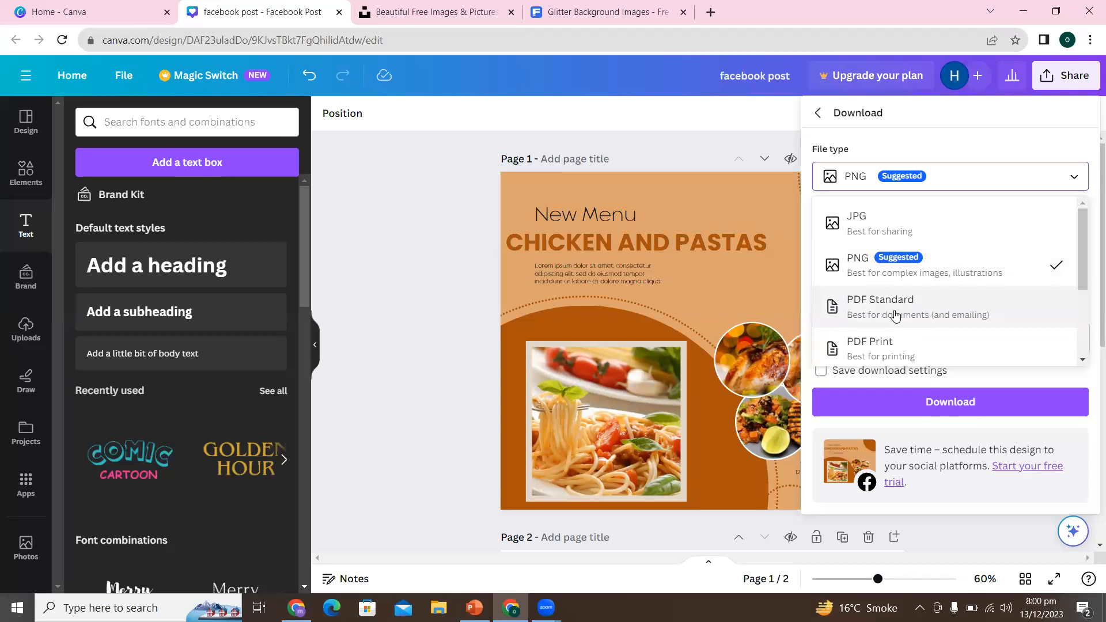
left_click_drag(1081, 277, 1081, 304)
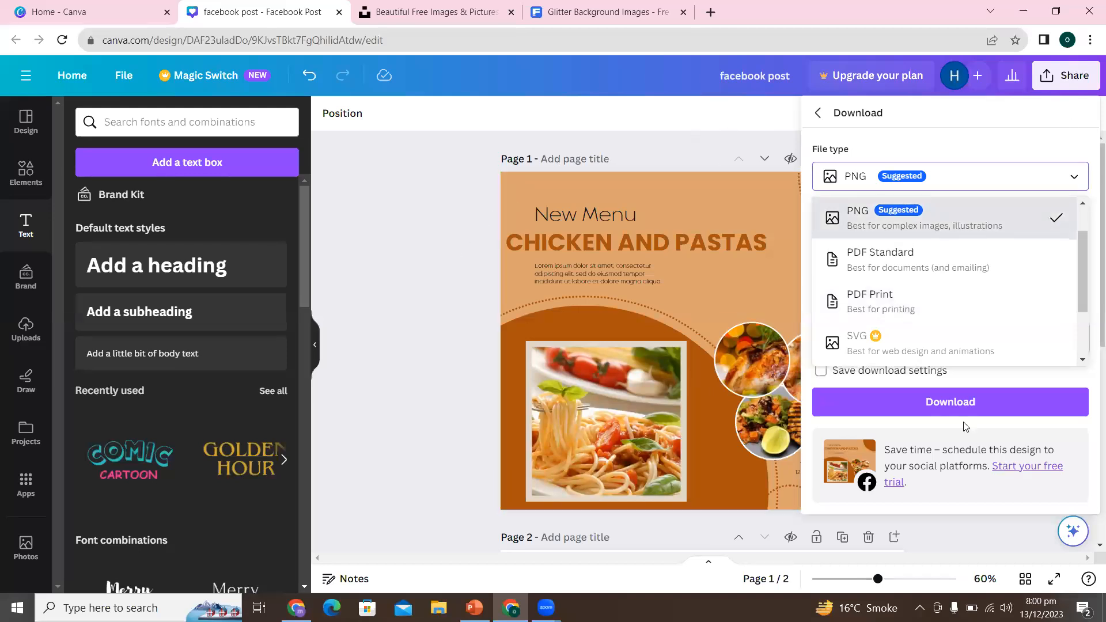
left_click(943, 406)
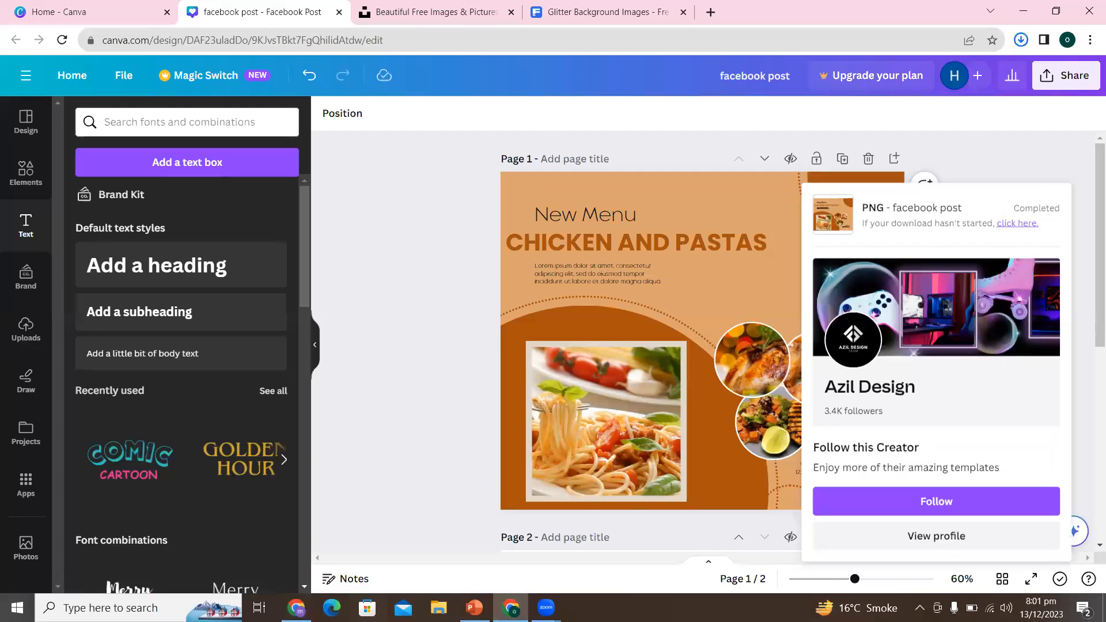
- Switch to File Explorer, open image 1 from the downloaded "facebook post" archive in Downloads, and view it full screen
left_click(439, 608)
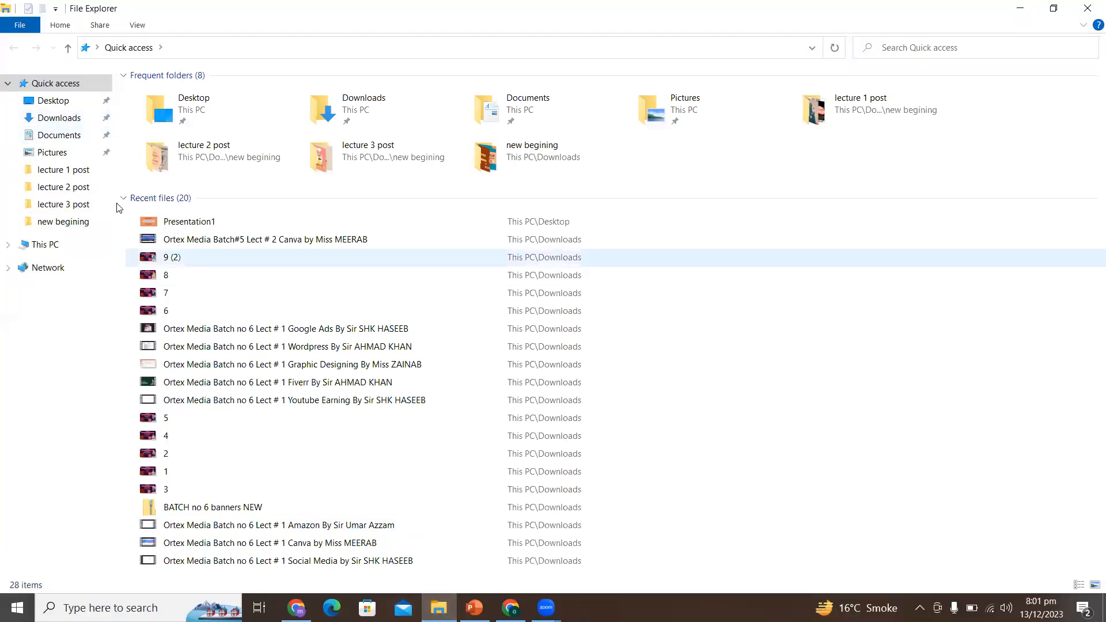
left_click(63, 118)
double_click(170, 144)
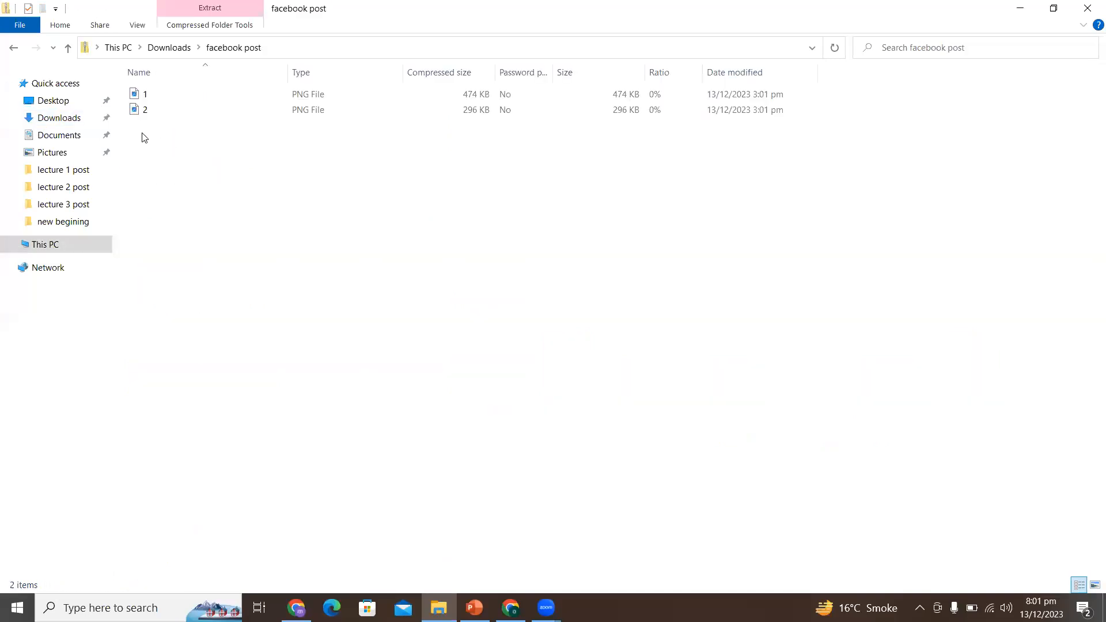
double_click(151, 98)
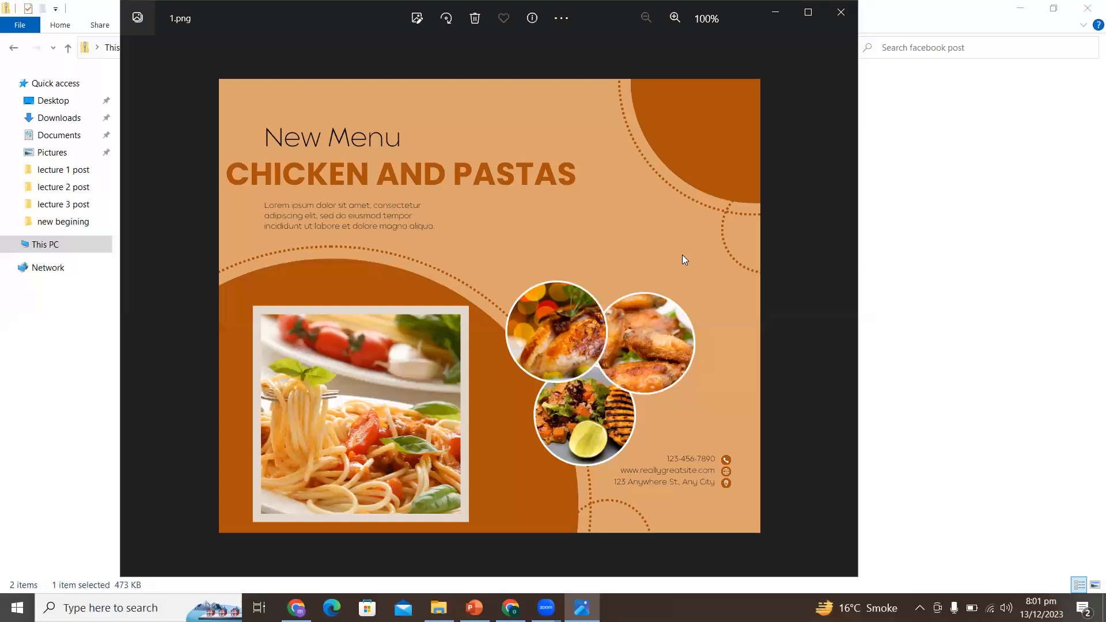
left_click(811, 21)
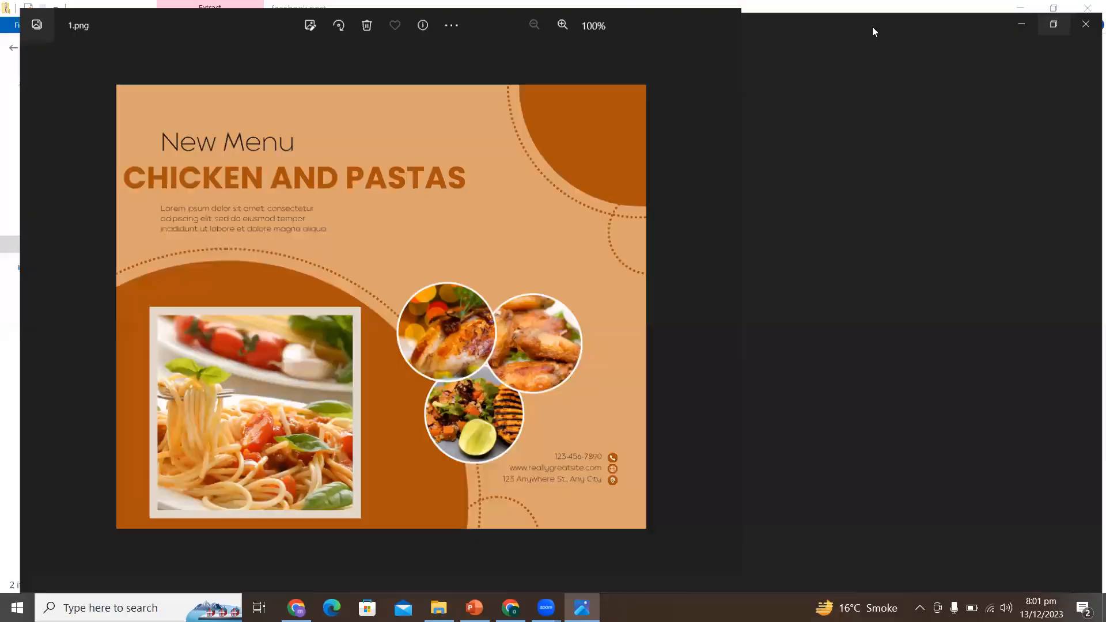
key("F11")
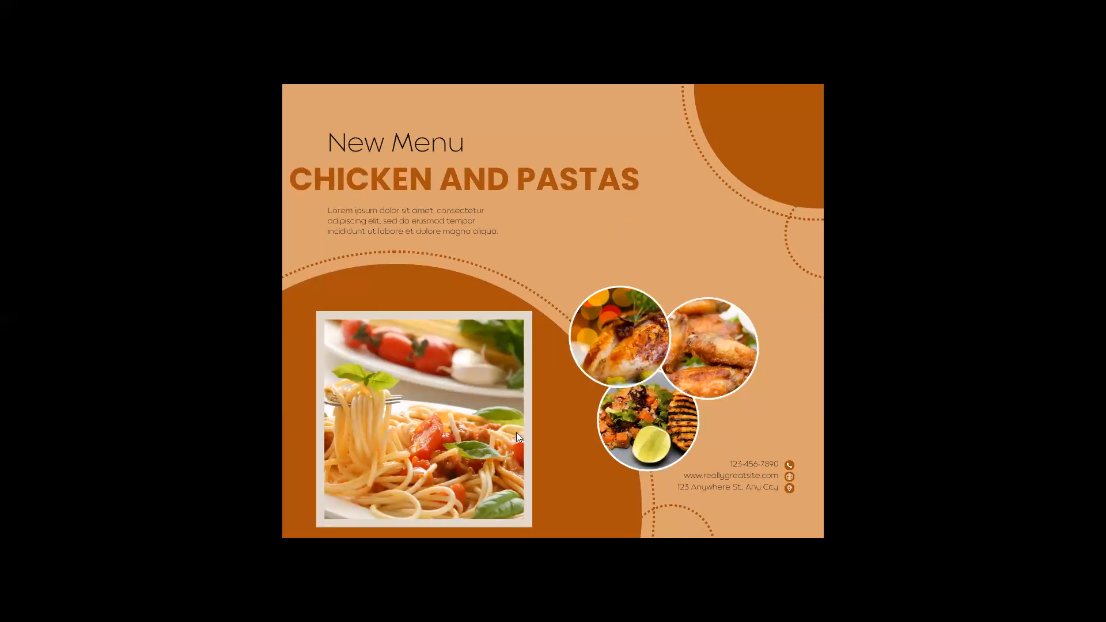